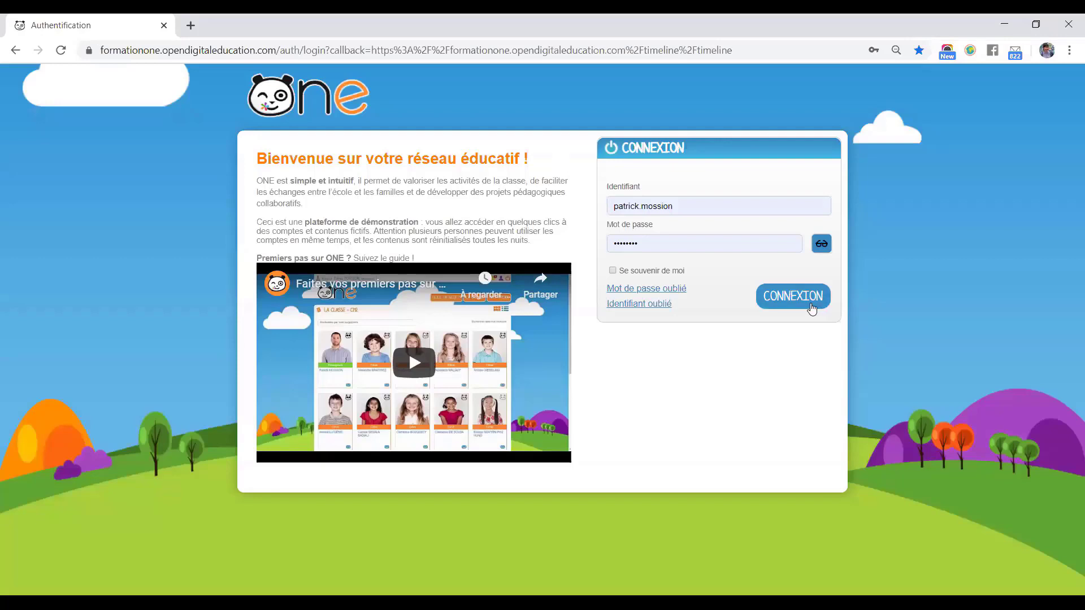
Log in with the already filled-in credentials, open the Blog application and display it in full screen
click(775, 303)
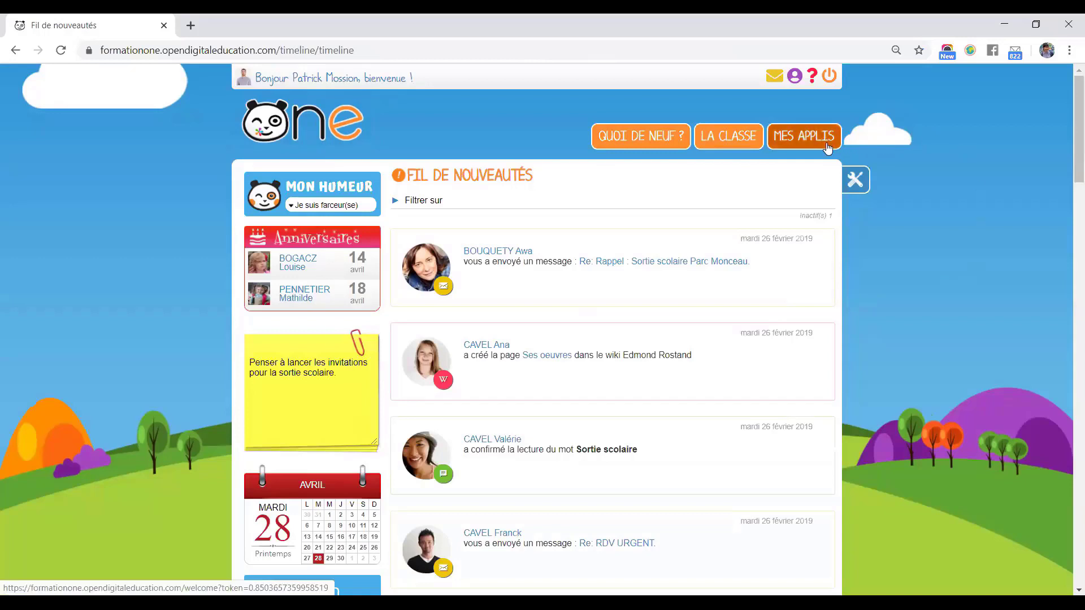
click(787, 145)
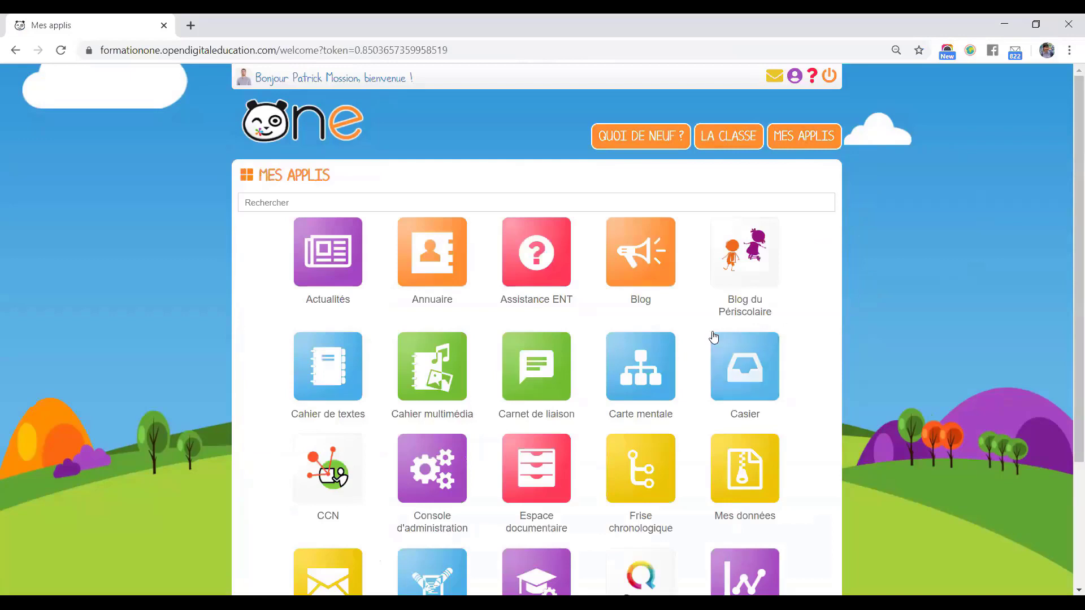
click(627, 251)
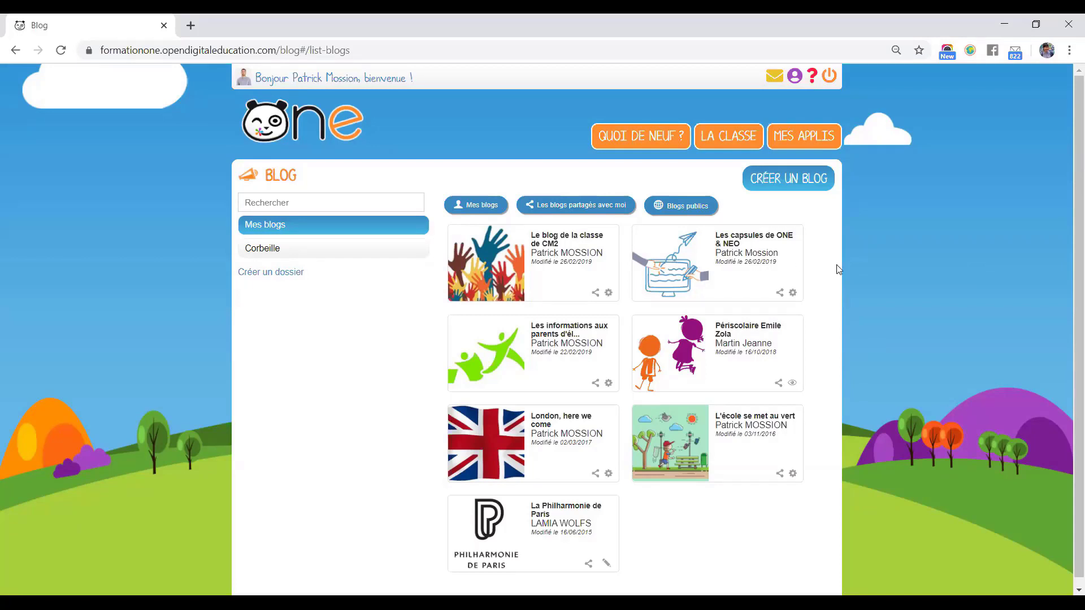
key(F11)
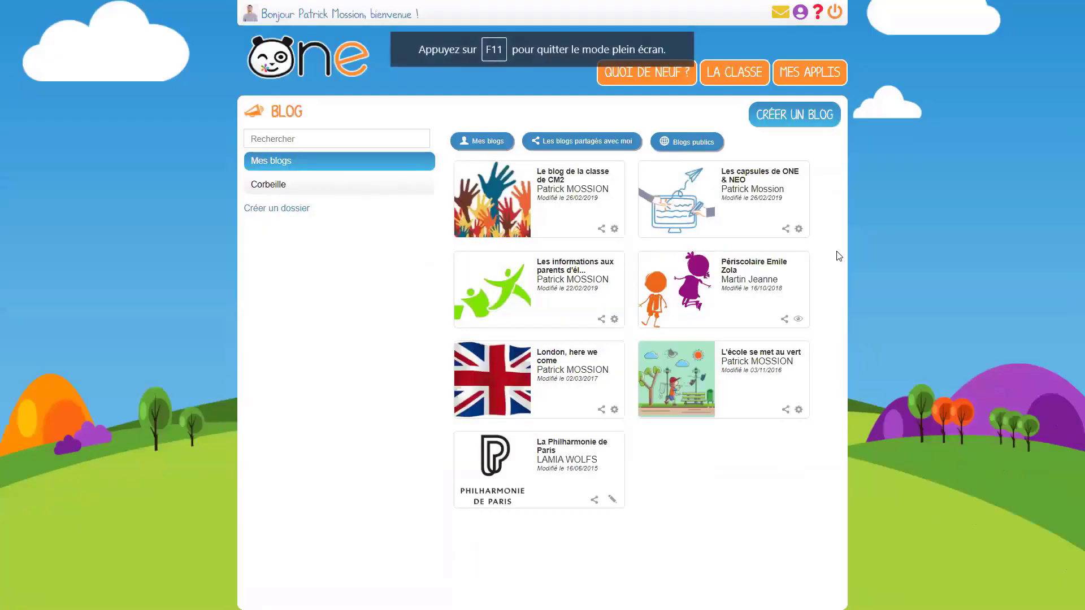
Create a new blog and title it "La vie des élèves en confinement"
click(785, 121)
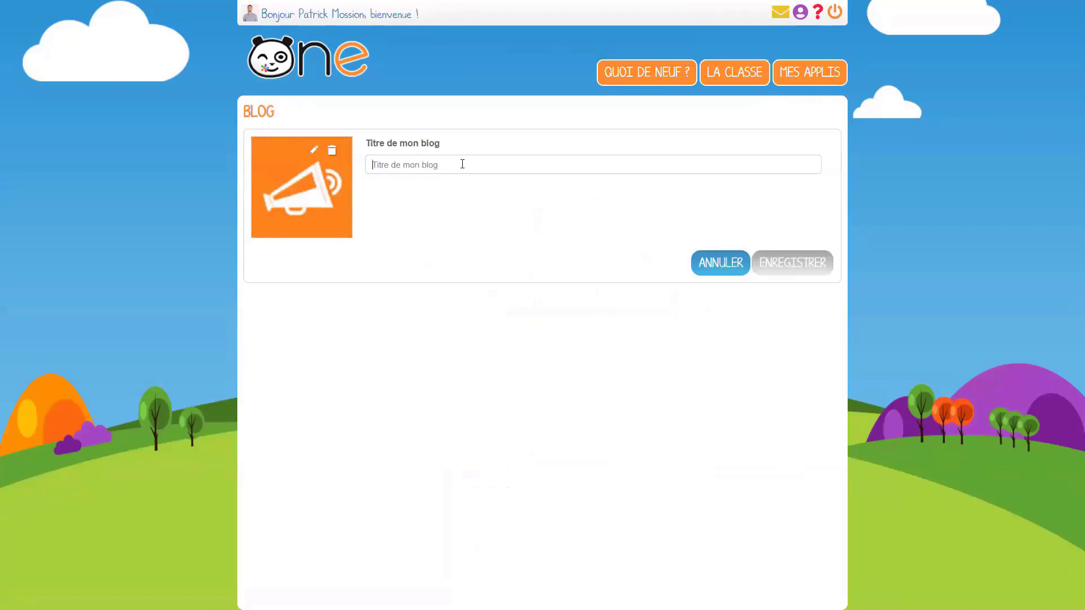
text(La vi)
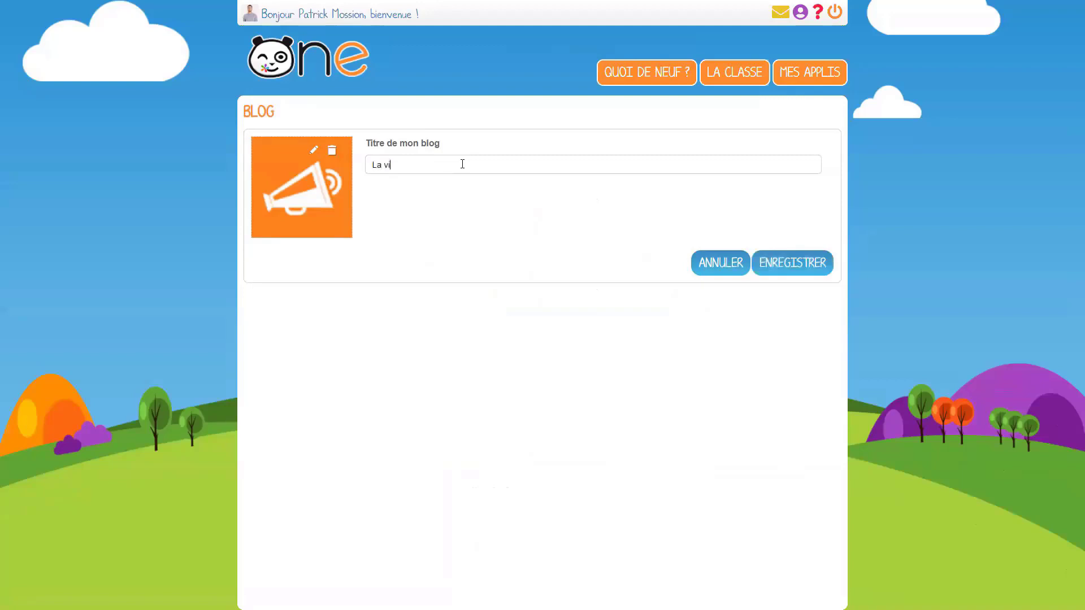
text(e des élèves en confinement)
Set the Henri_Matisse picture from the personal space as the blog's cover image and save the blog
click(314, 153)
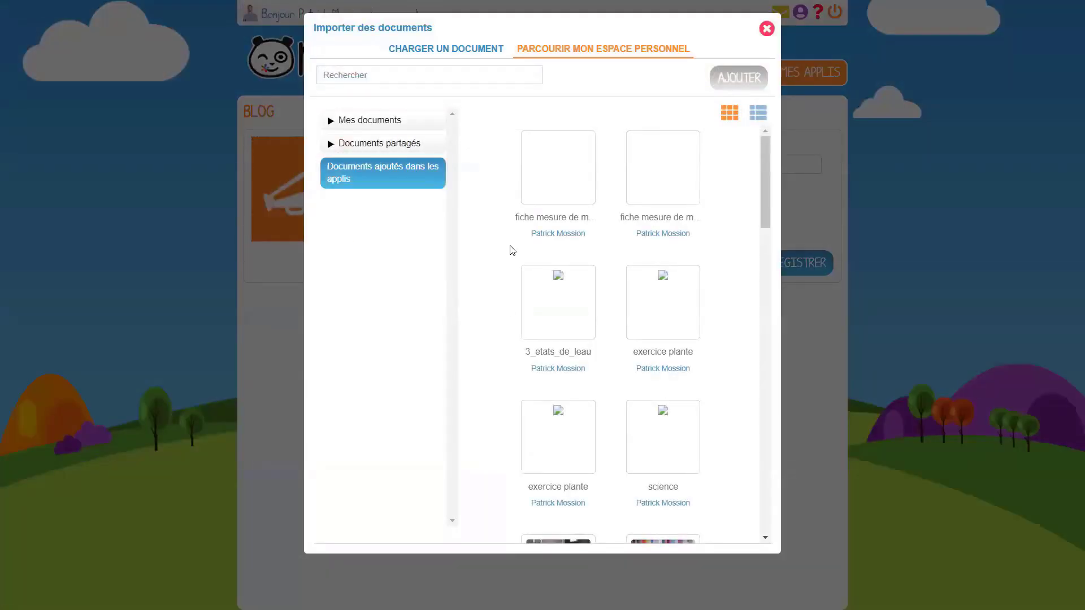
scroll(512, 250, down, 6)
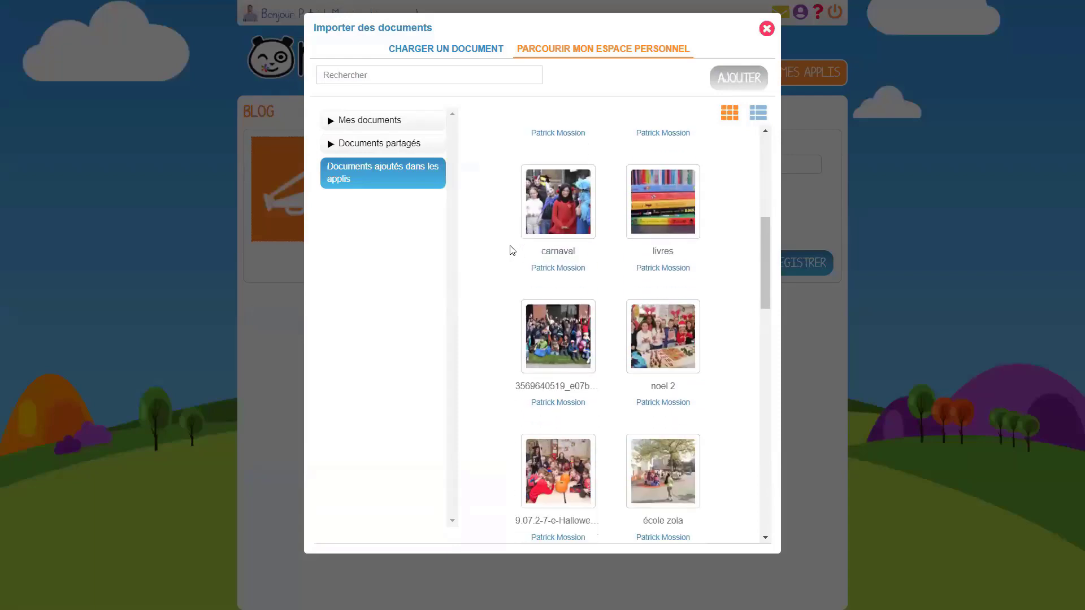
scroll(512, 250, down, 4)
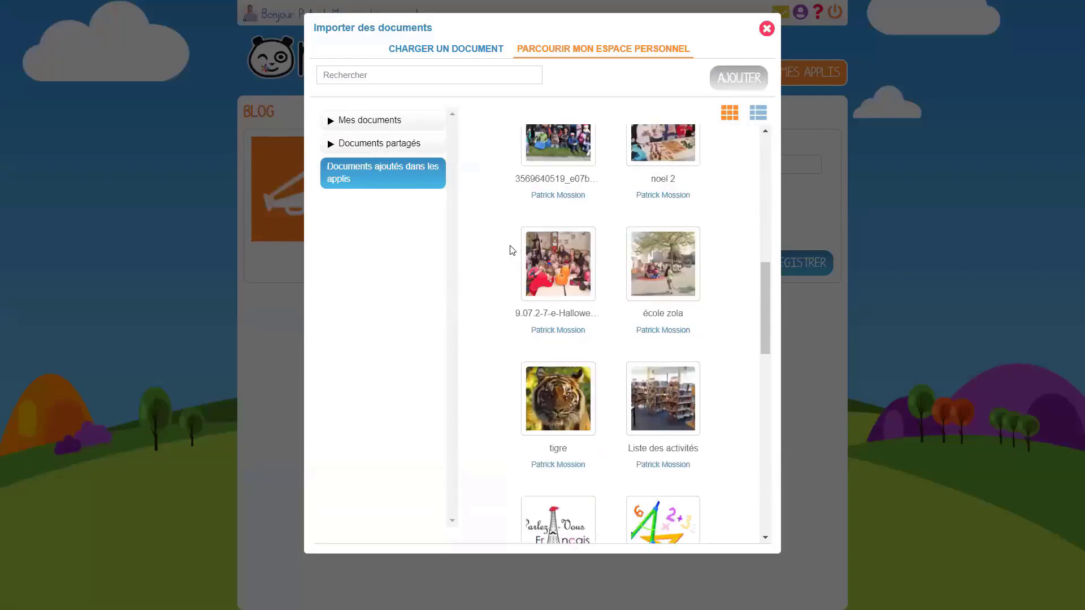
scroll(512, 250, down, 3)
scroll(508, 249, down, 2)
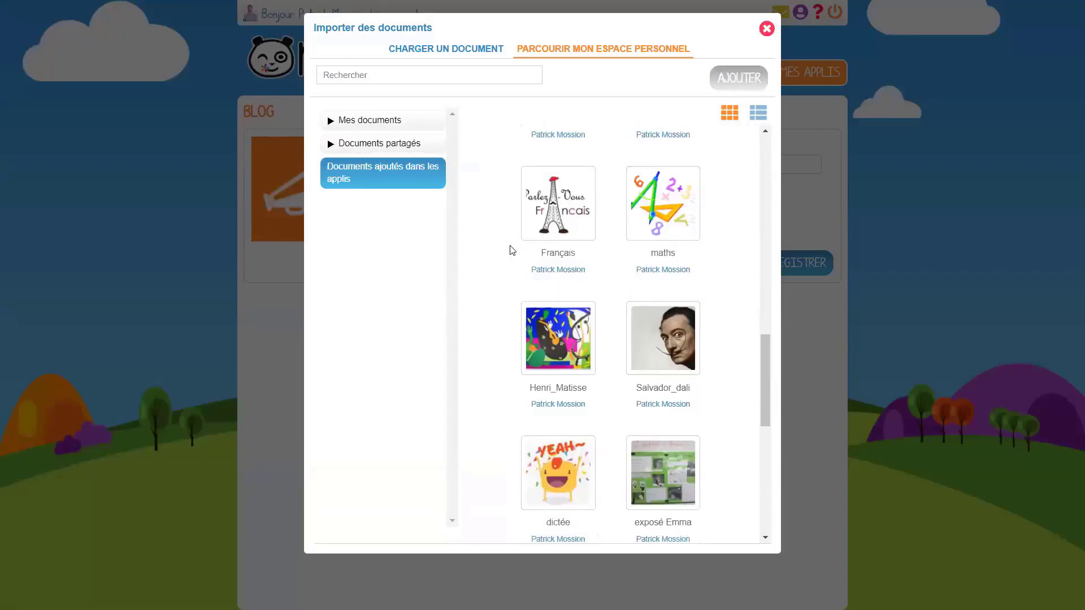
click(547, 340)
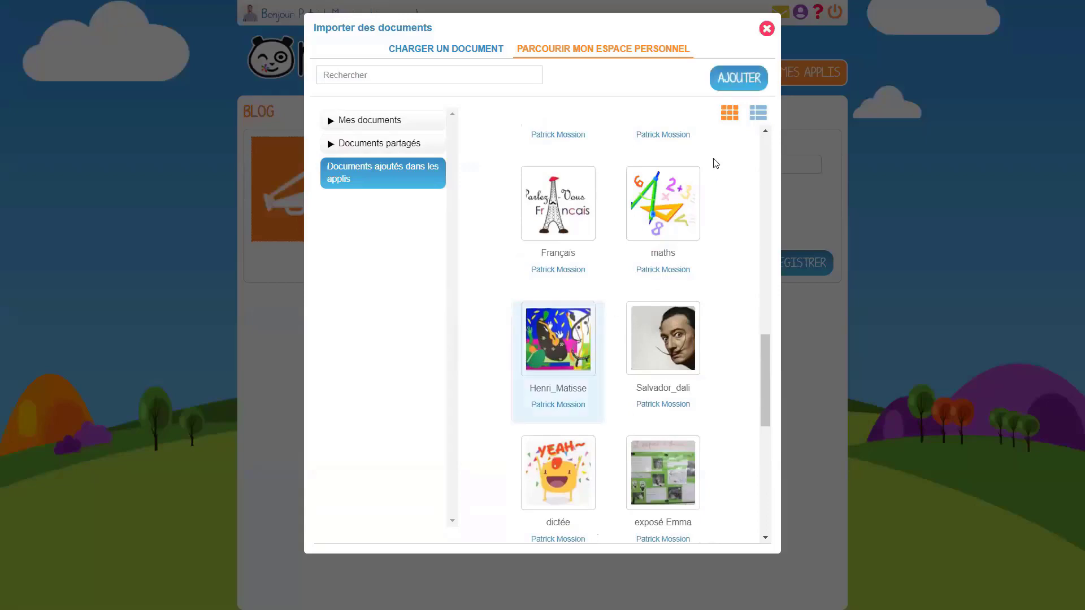
click(715, 84)
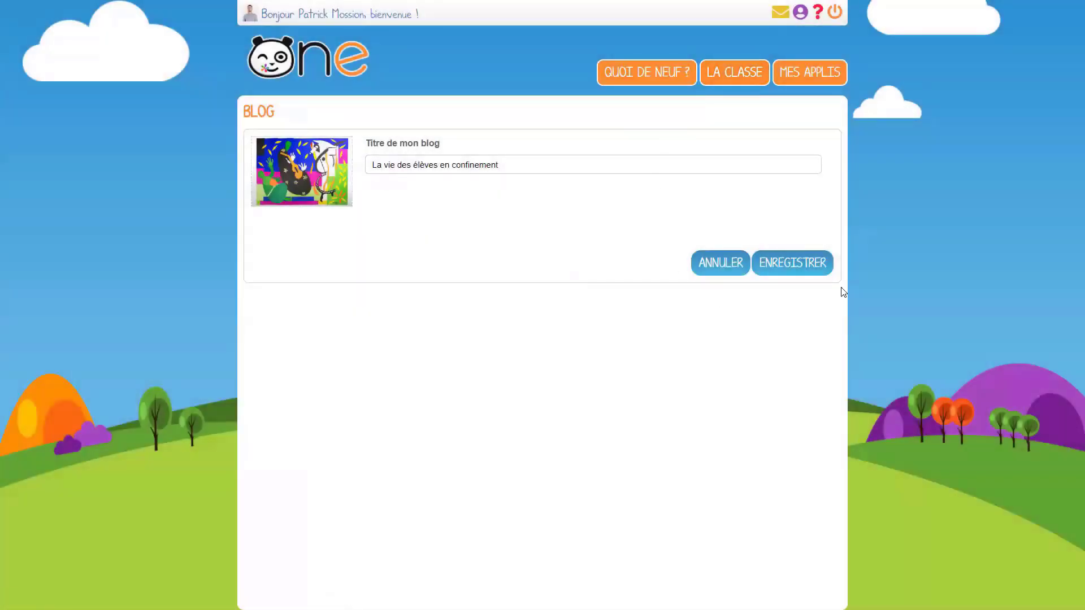
click(814, 263)
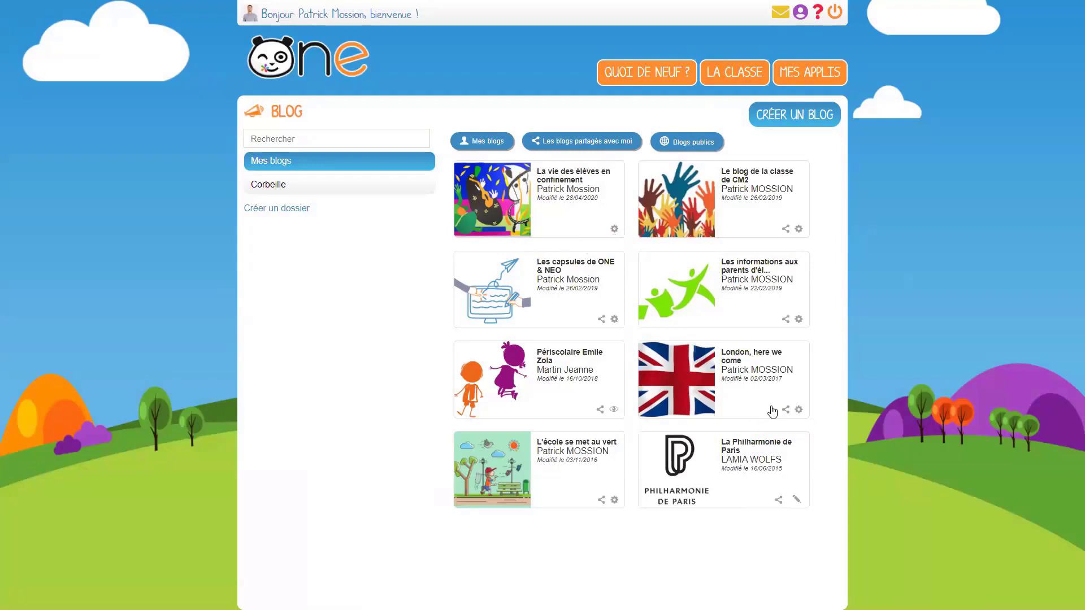
Try out the ways of opening the blog "La vie des élèves en confinement" from the blog list, ending inside it
click(574, 198)
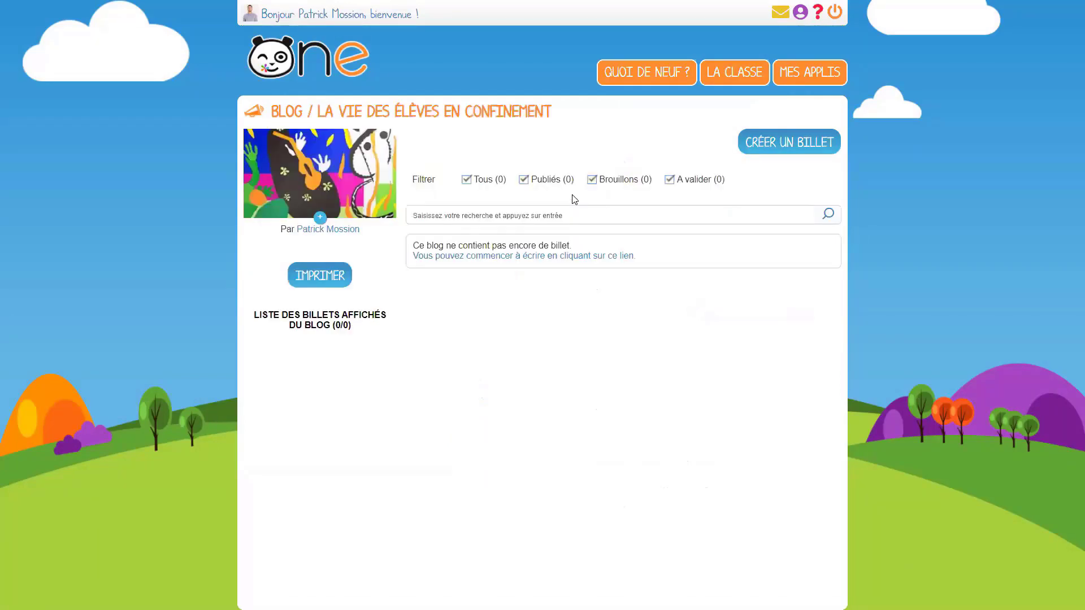
click(293, 111)
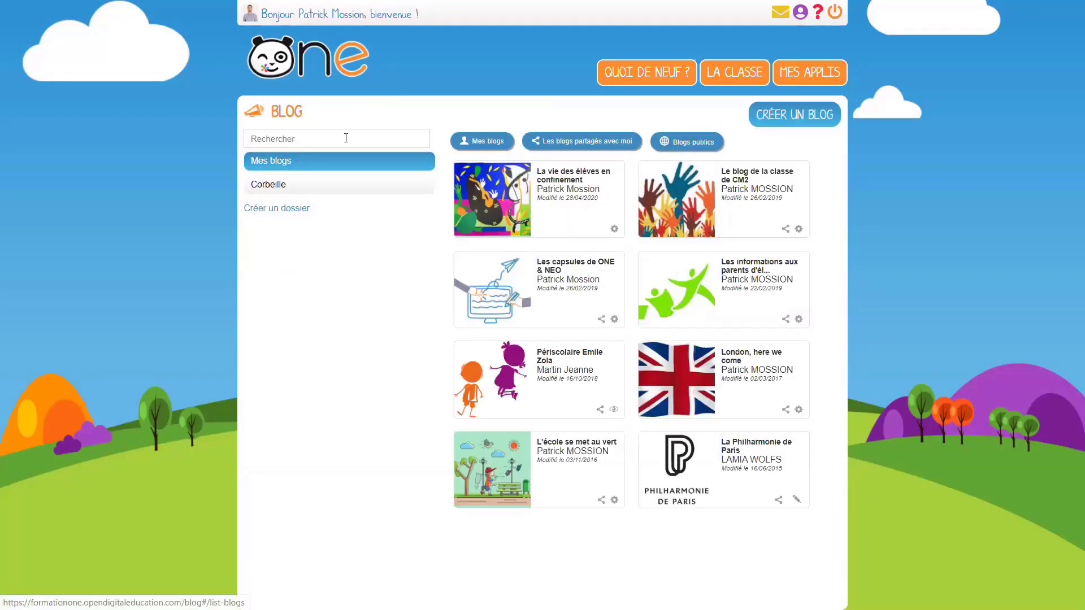
click(587, 207)
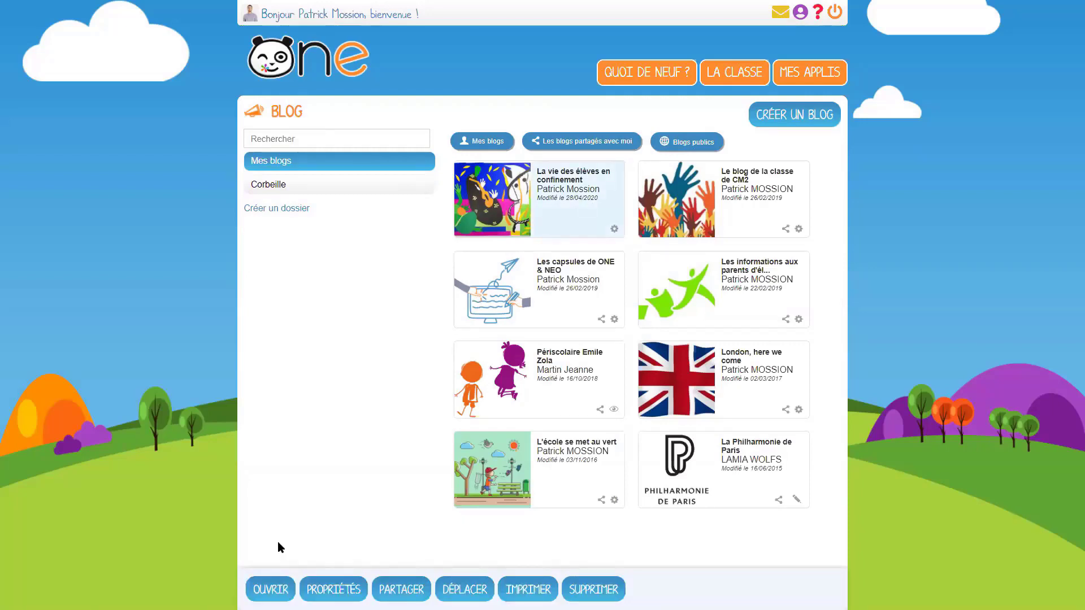
double_click(558, 215)
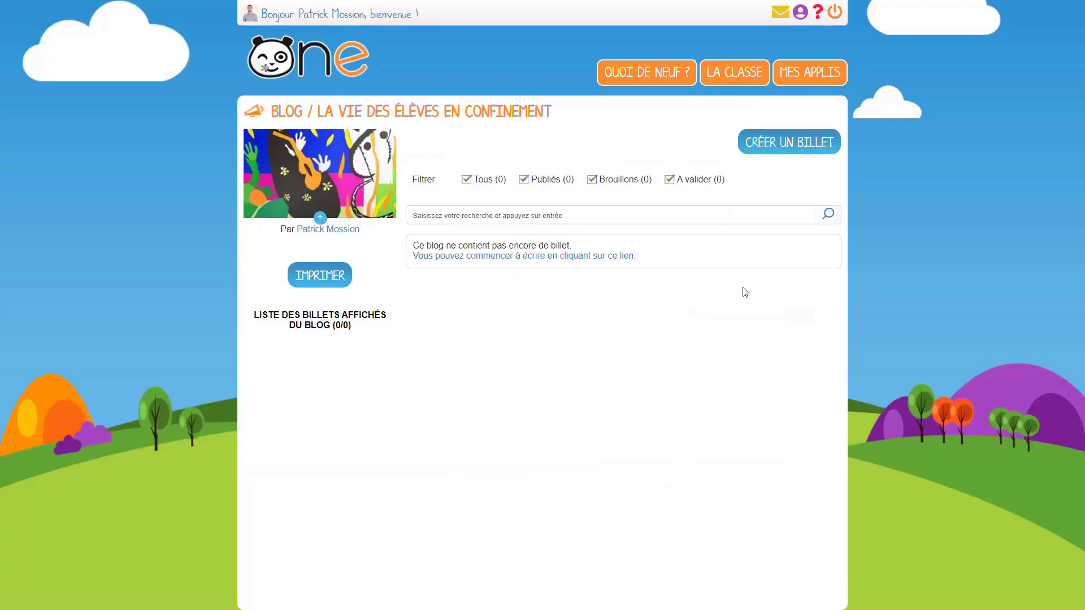
Start a new post and write "Bonjour à tous et bienvenue dans le blog "La vie des élèves en confinement"." as its body text
click(810, 145)
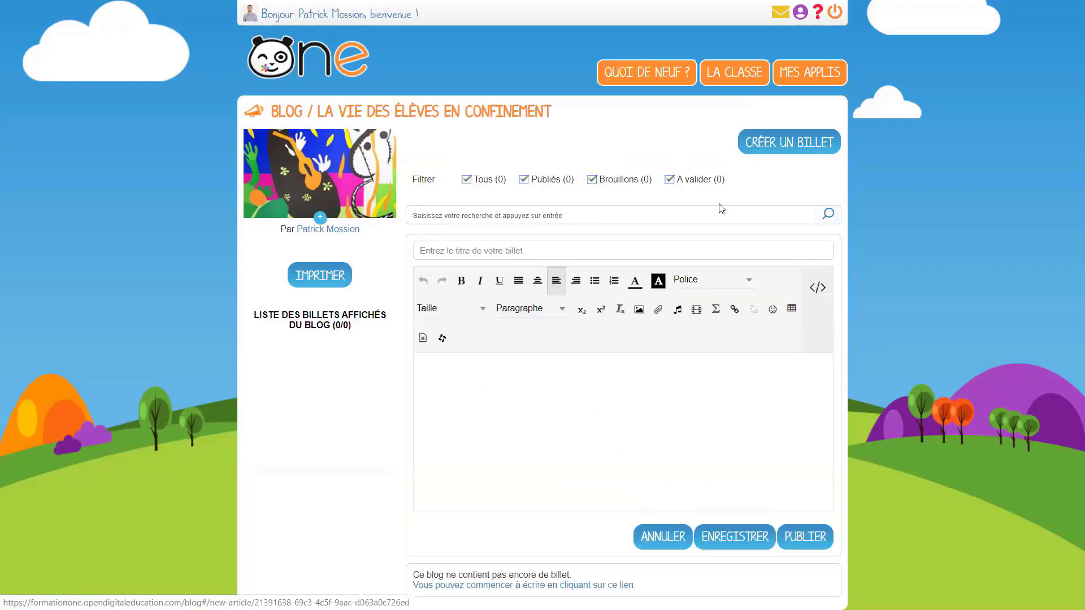
click(466, 429)
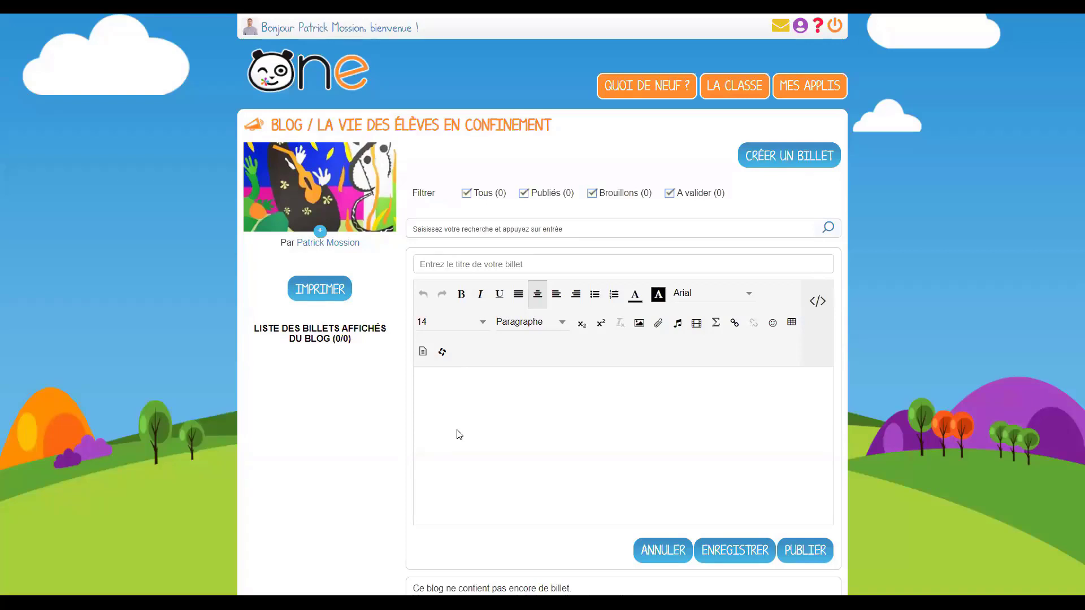
click(453, 405)
text(Bonjour )
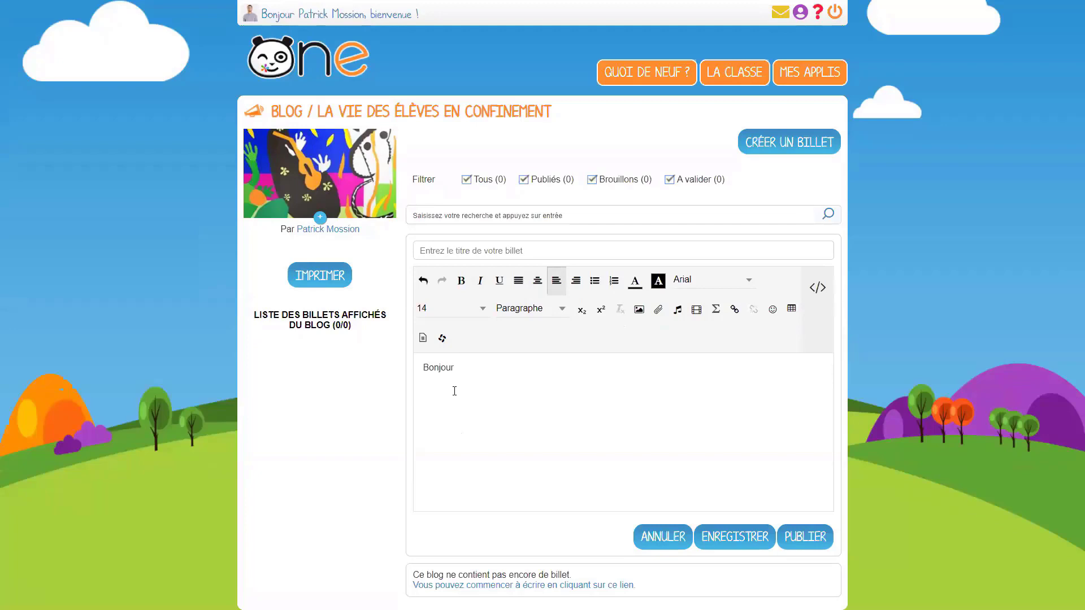
text(à tous et bienvenue dans le b)
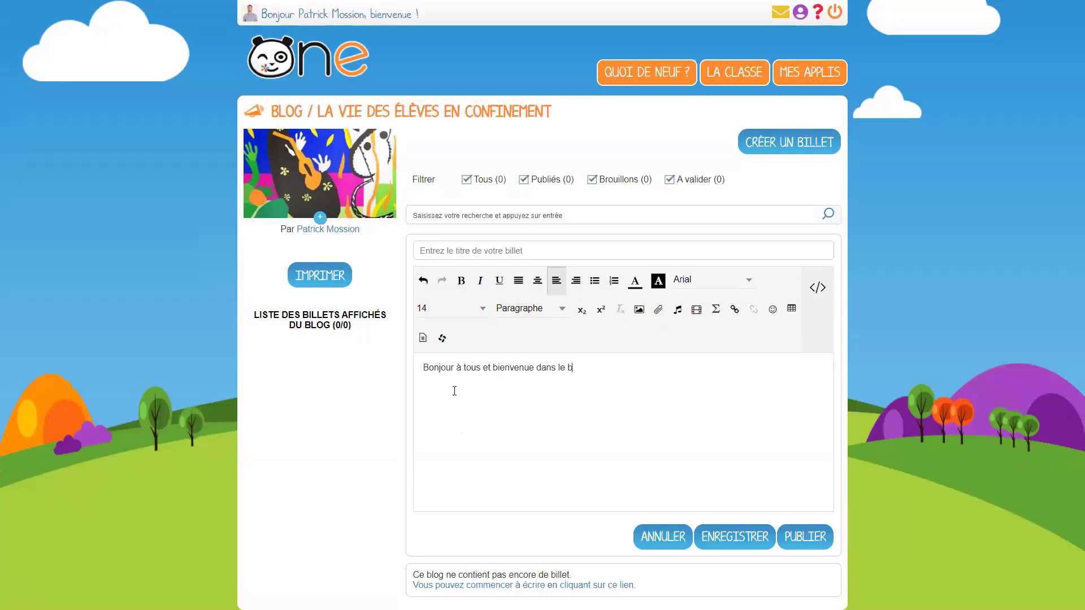
text(log "La vie des élèves en fonct)
key(BackSpace)
key(BackSpace)
key(BackSpace)
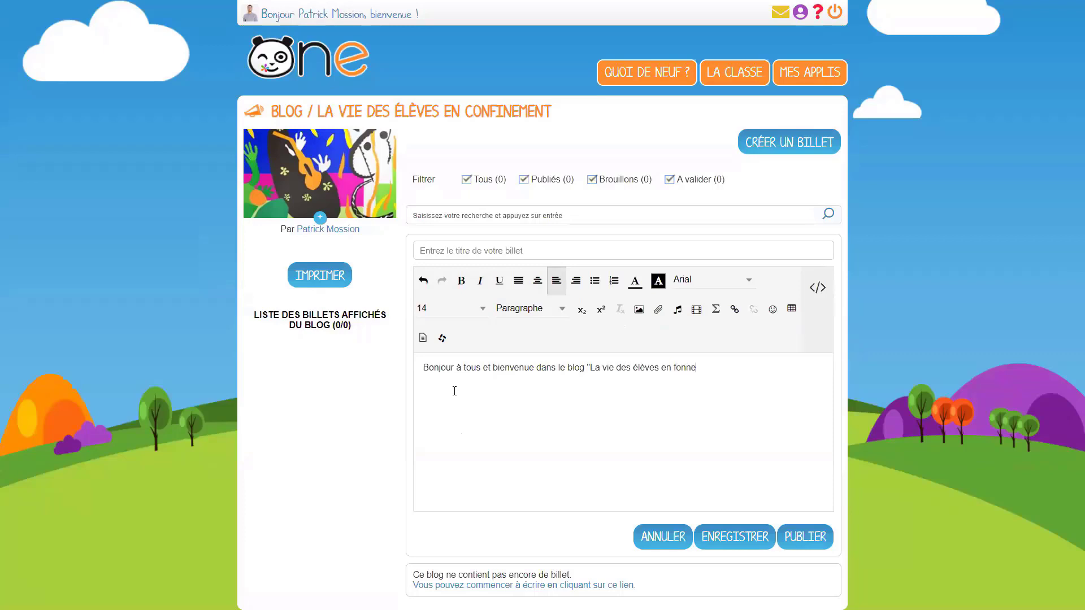
key(BackSpace)
key(BackSpace)
text(confinement")
key(BackSpace)
text(.)
Apply the Titre 1 style to the welcome sentence in the post body
triple_click(435, 367)
click(519, 310)
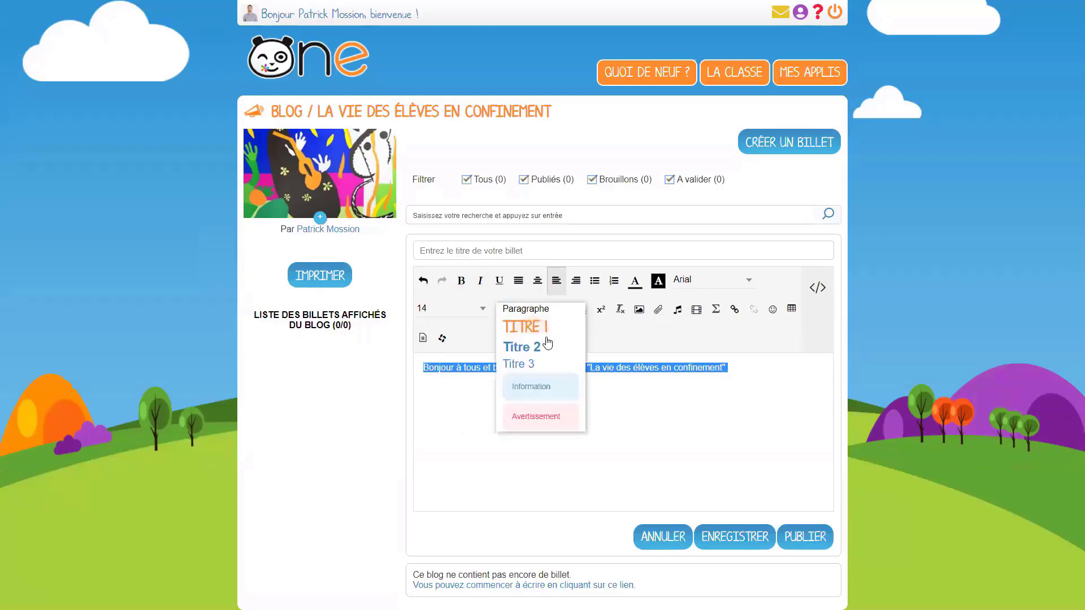
click(540, 334)
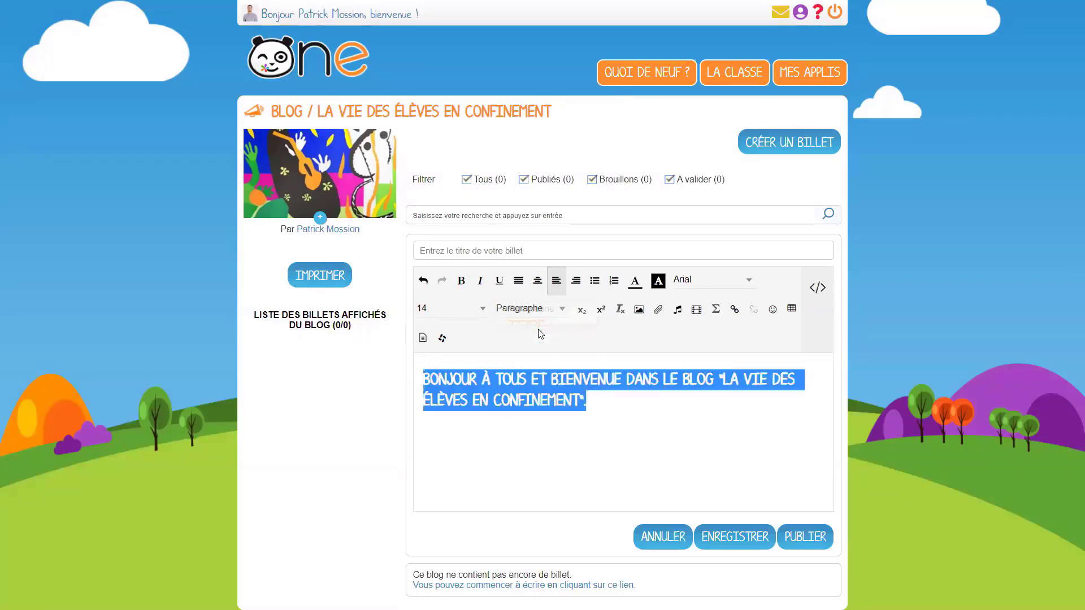
click(608, 413)
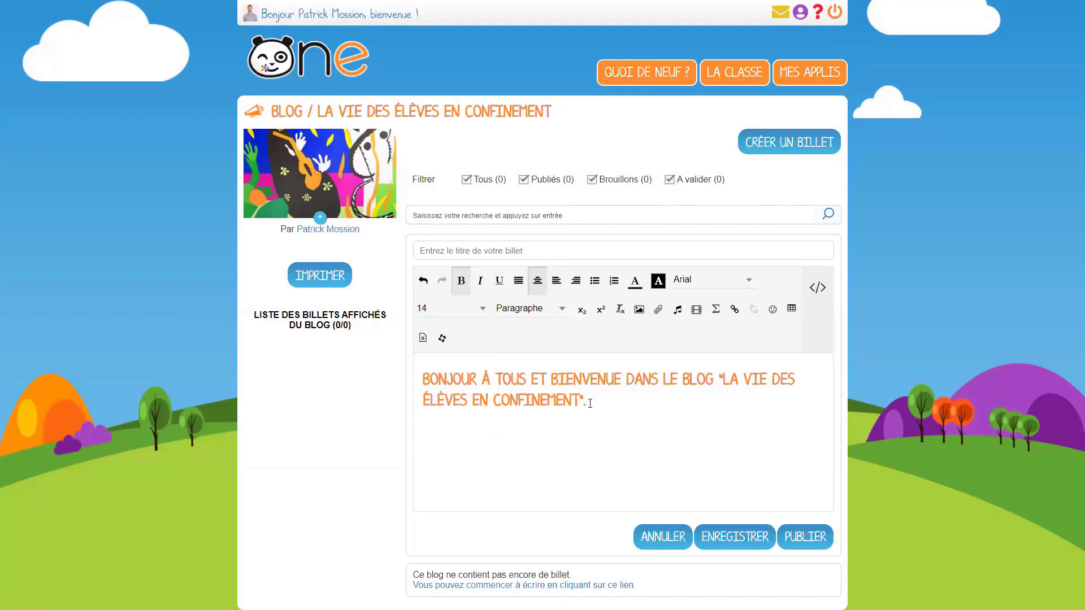
Insert the Halloween class photo "9.07.2-7-e-Hallowe…" from the personal space on a new line below the heading
key(Return)
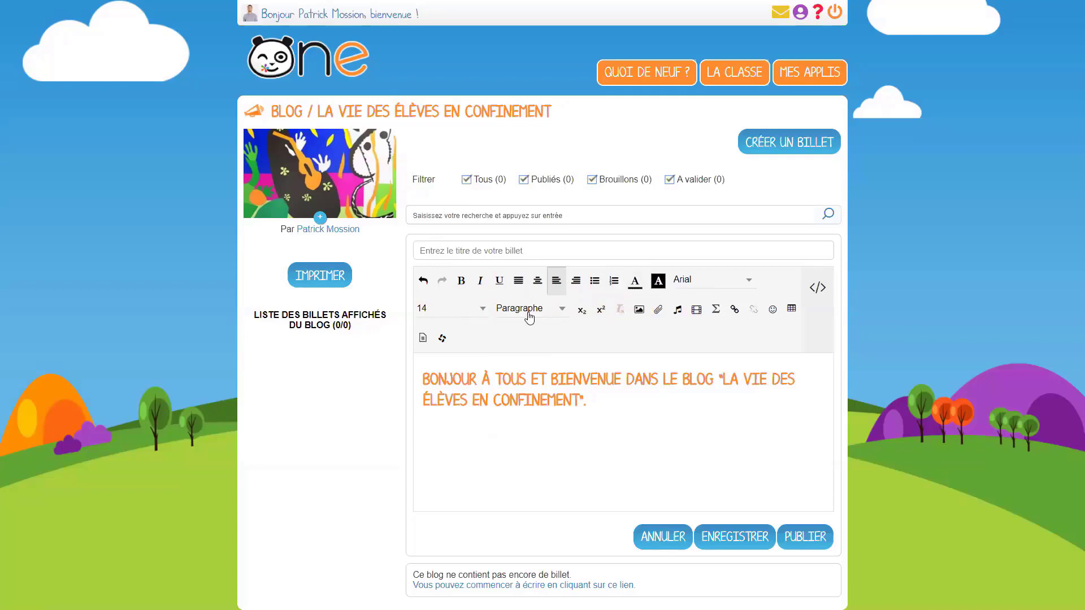
click(640, 315)
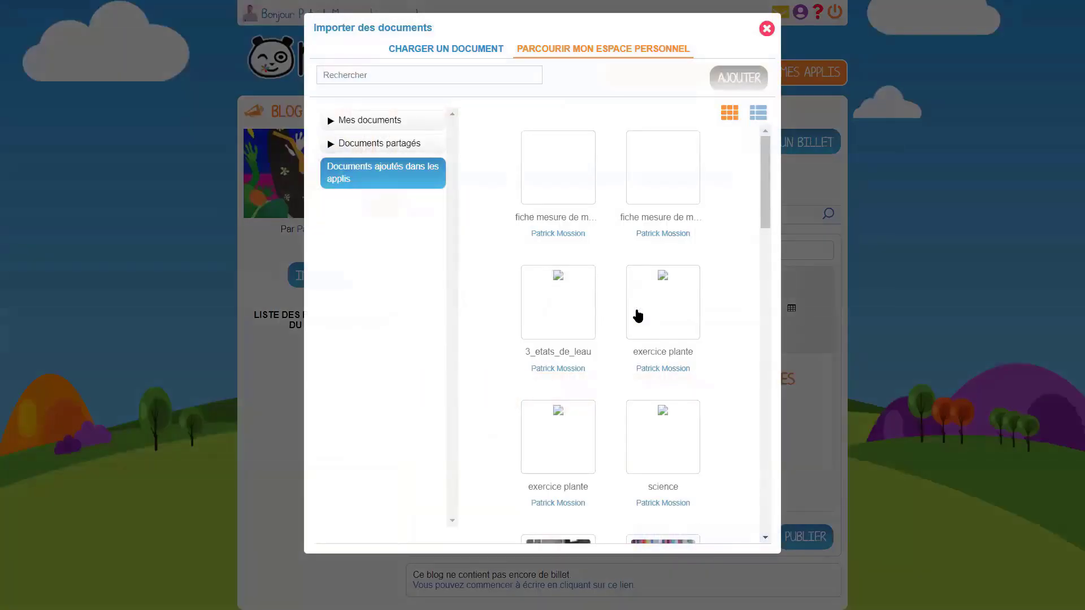
scroll(638, 316, down, 1)
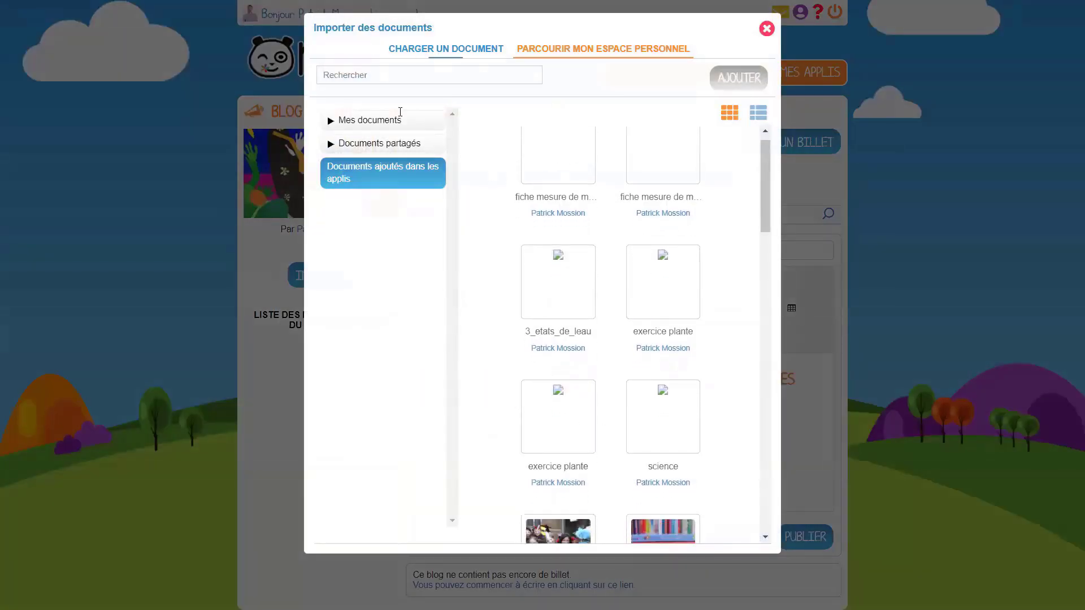
scroll(514, 338, down, 6)
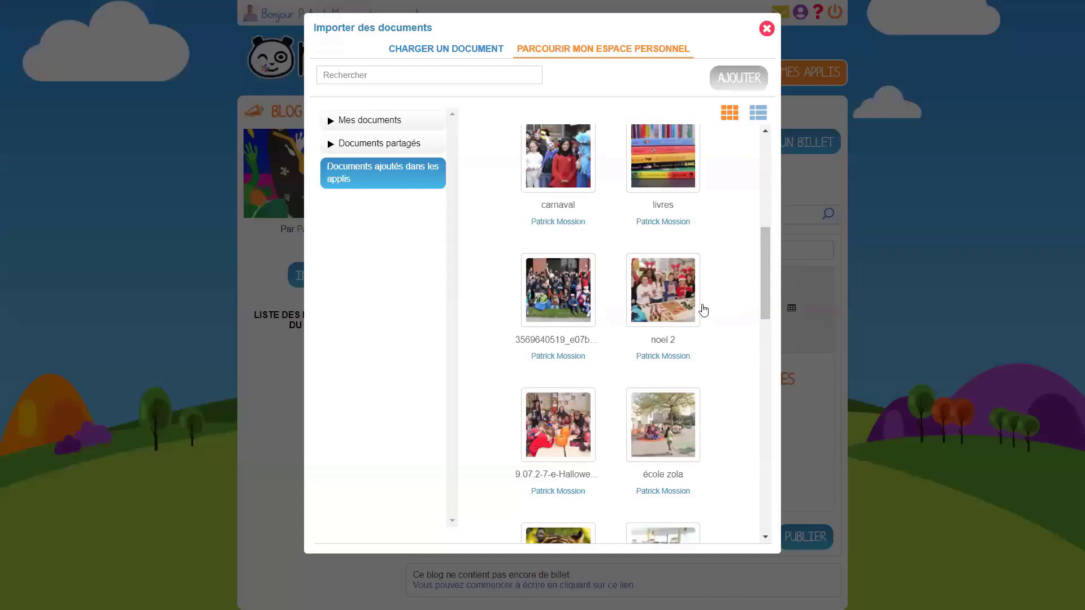
click(446, 48)
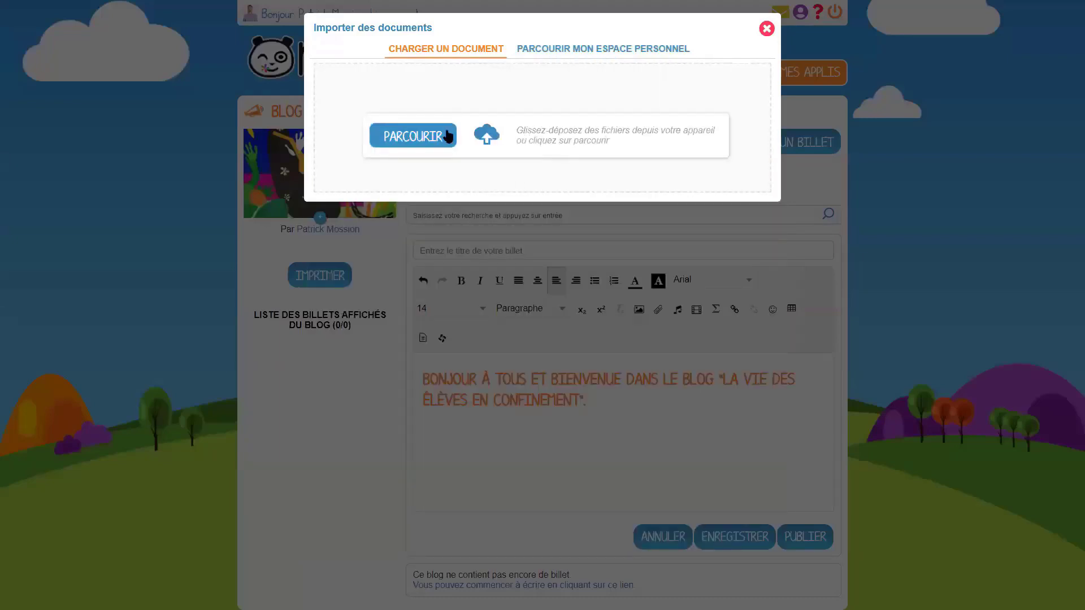
click(603, 52)
scroll(672, 303, down, 8)
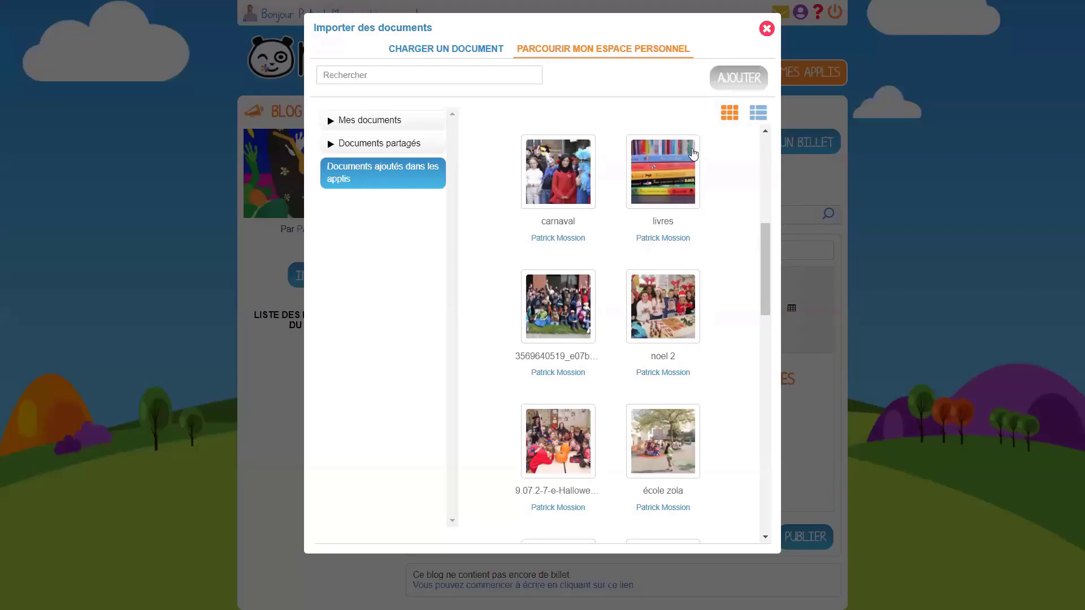
click(693, 155)
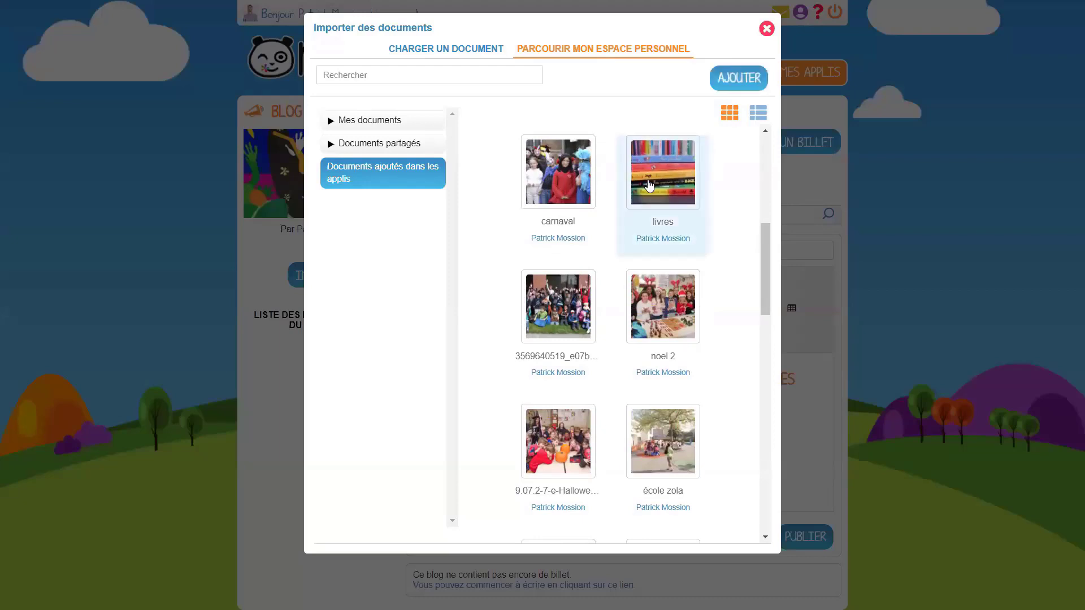
click(644, 183)
scroll(649, 270, down, 1)
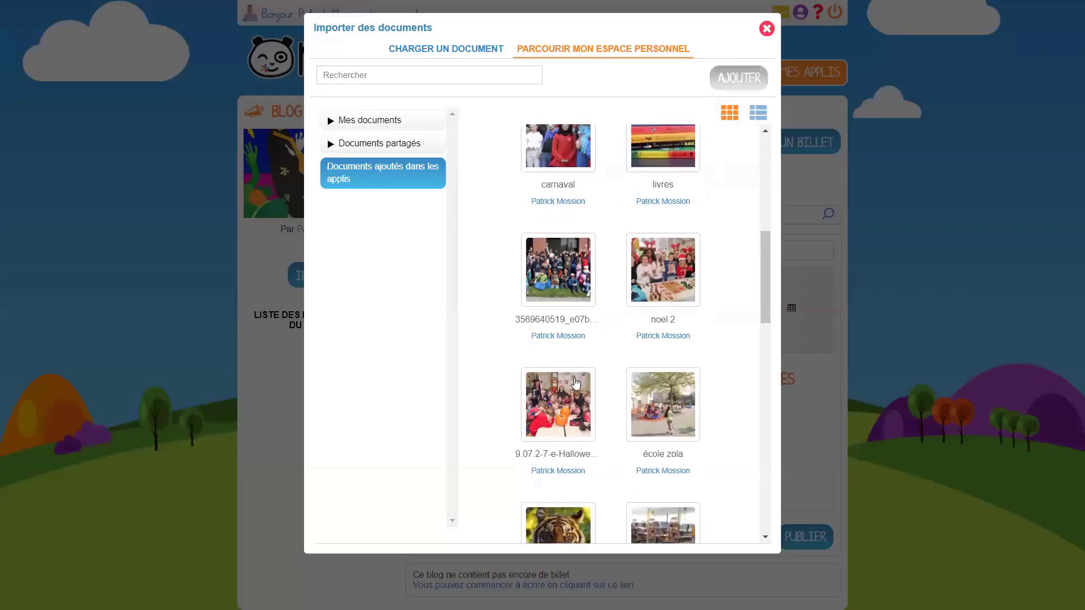
click(572, 398)
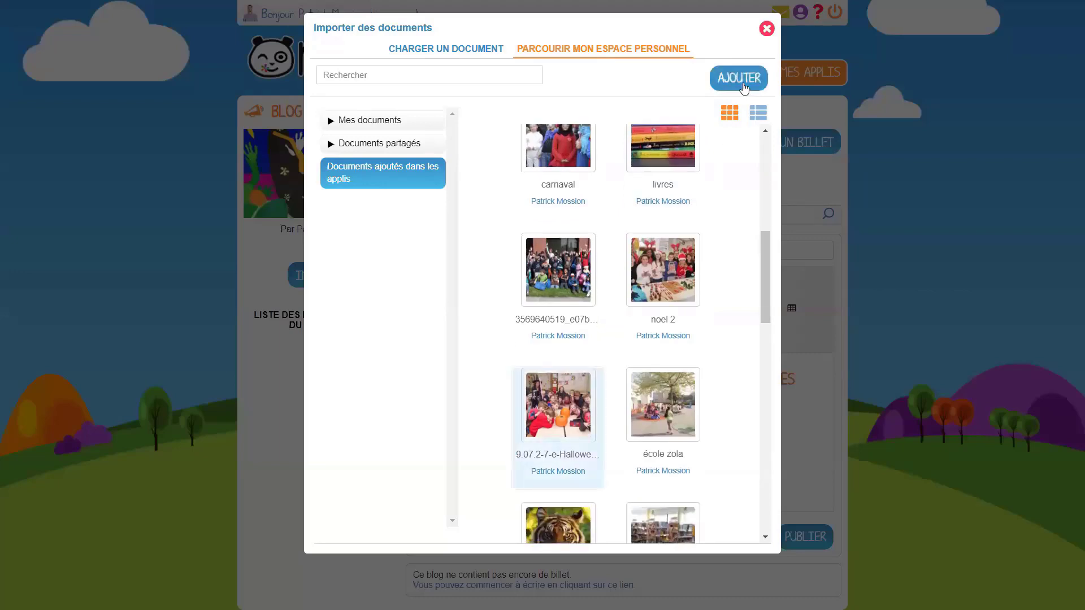
click(738, 78)
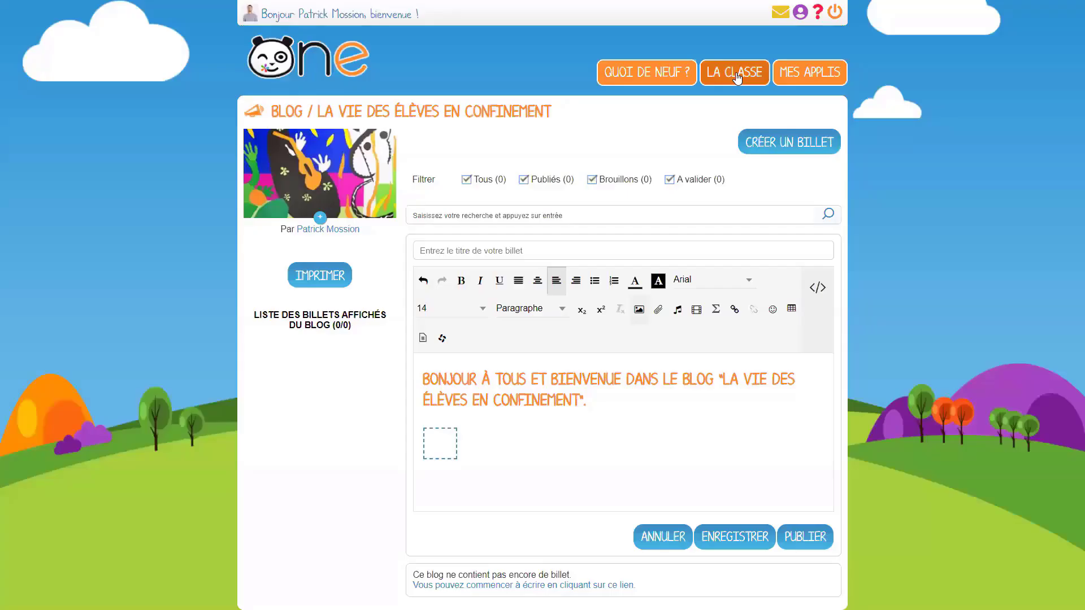
Shrink the Halloween photo freehand, then try the small and medium preset sizes and finish with the large size
scroll(731, 438, down, 3)
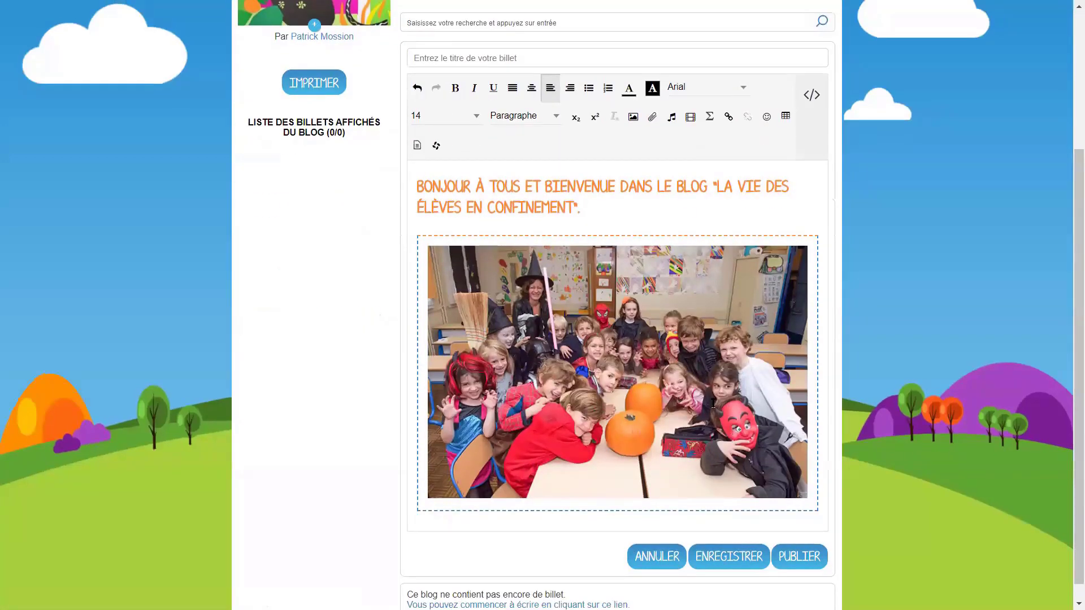
drag(816, 509, 726, 479)
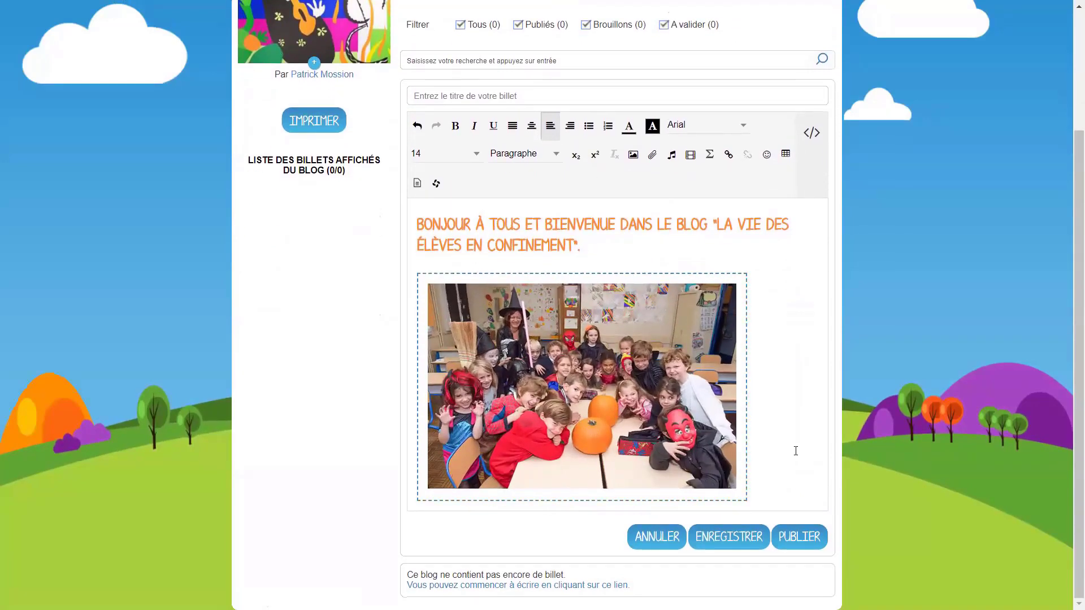
click(664, 411)
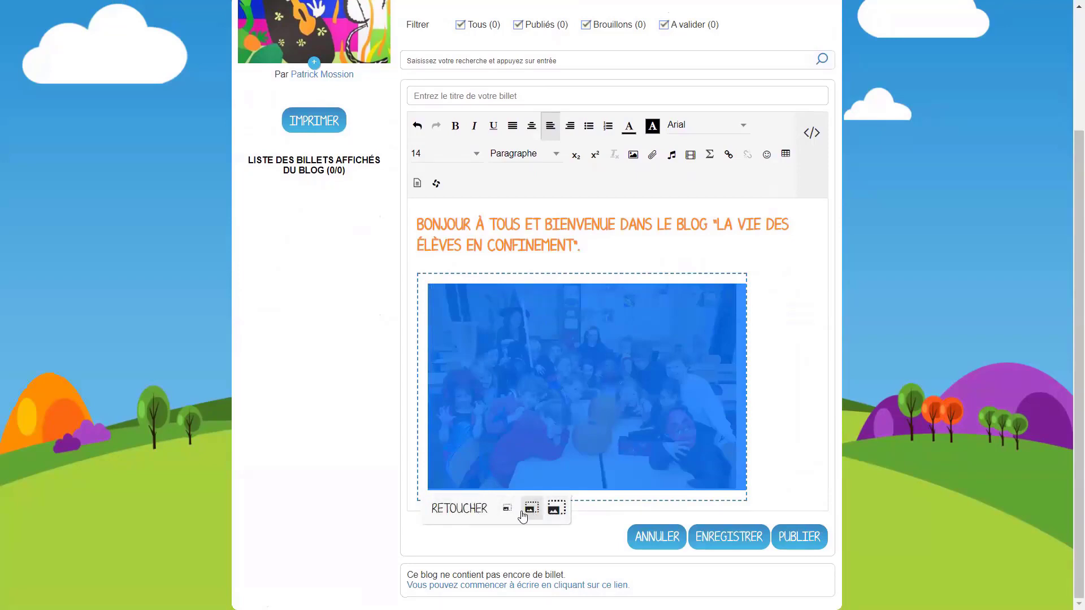
click(506, 509)
click(531, 508)
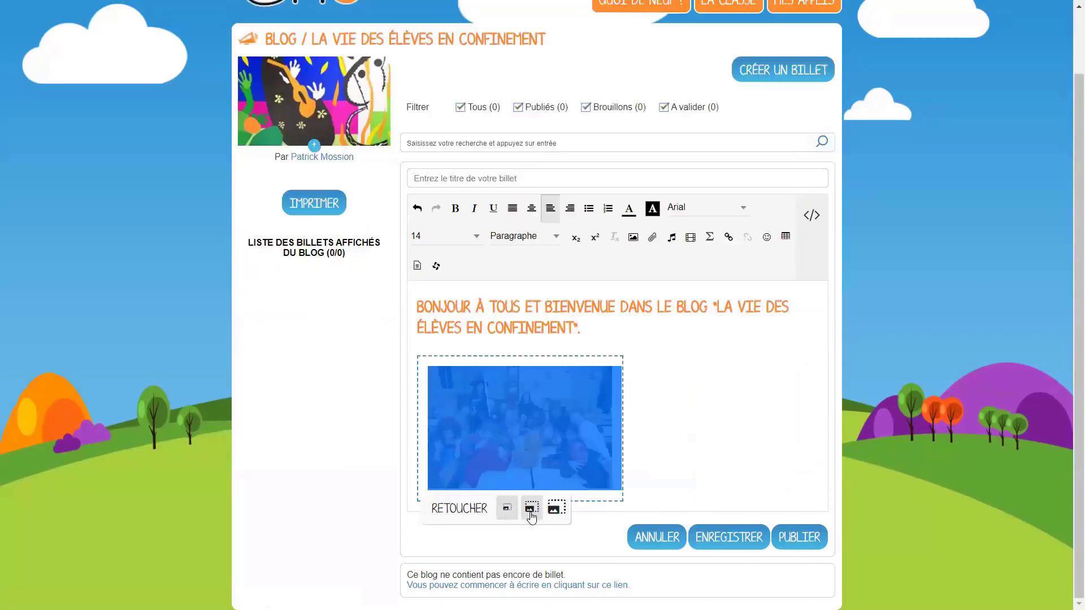
click(557, 507)
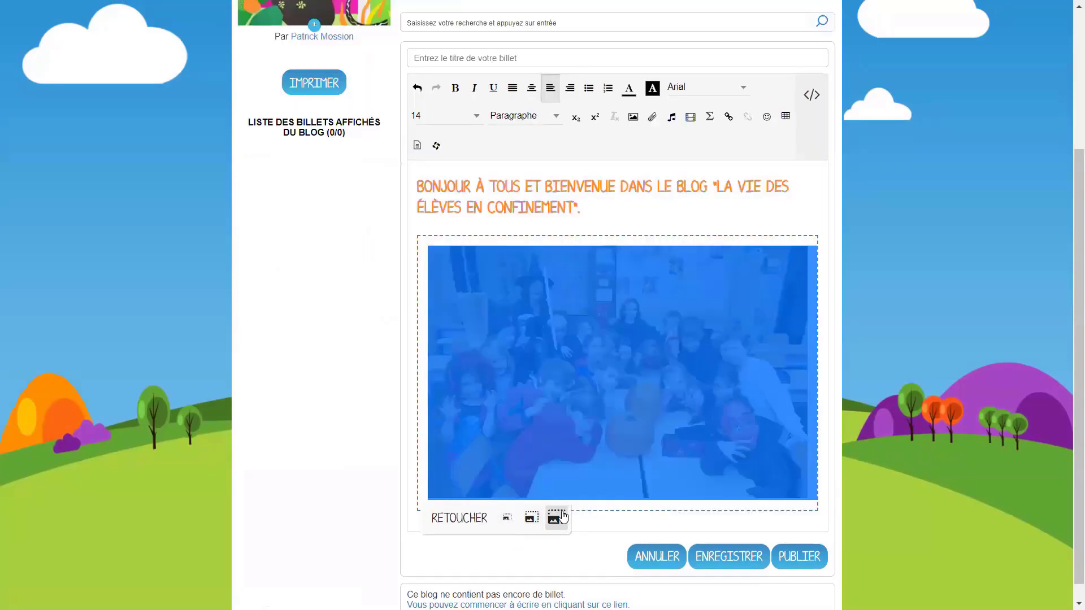
Open the Halloween photo for retouching and crop narrow strips off its upper, lower and right edges
click(472, 525)
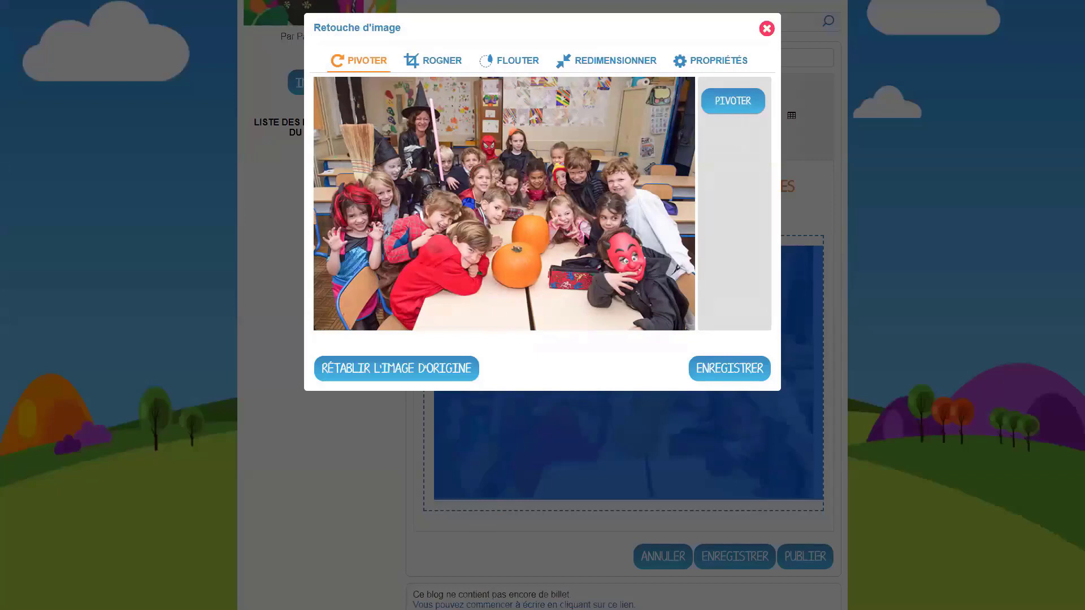
click(432, 62)
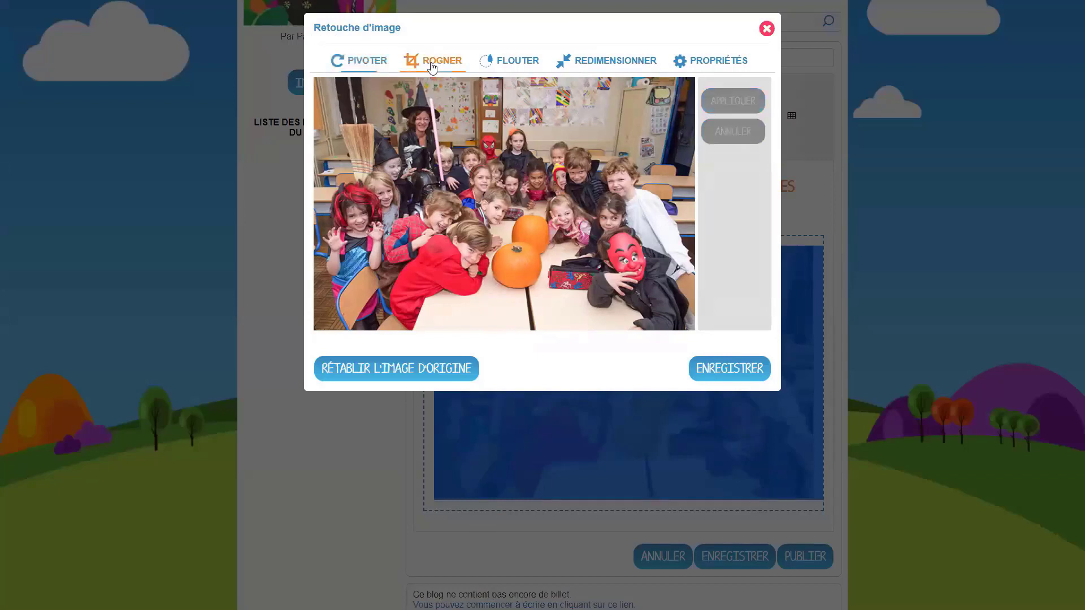
mouse_move(677, 88)
mouse_down()
mouse_move(686, 107)
mouse_move(685, 98)
mouse_up()
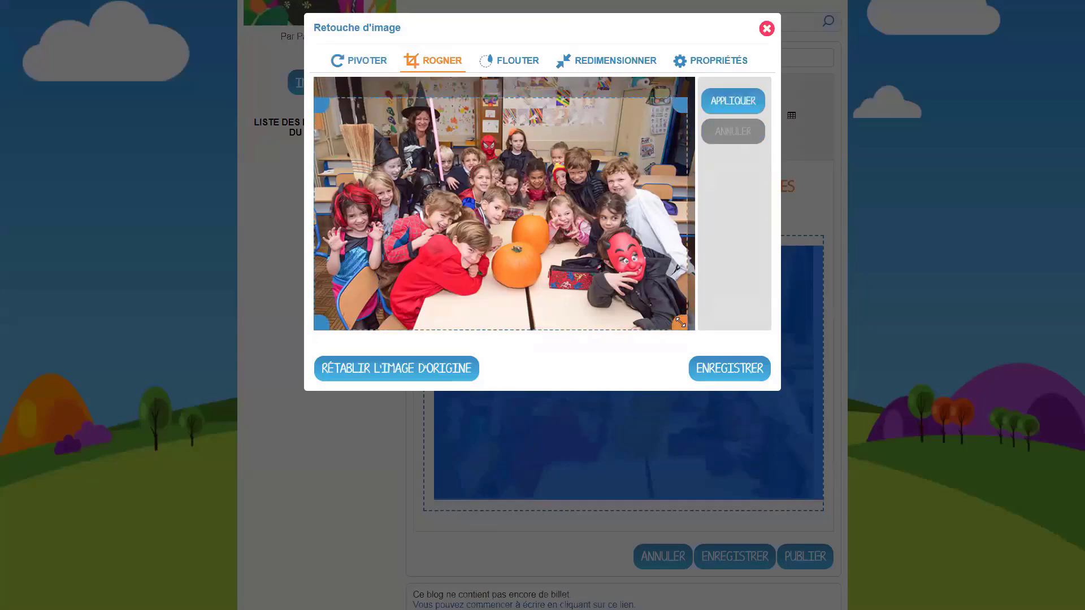
drag(680, 325, 682, 310)
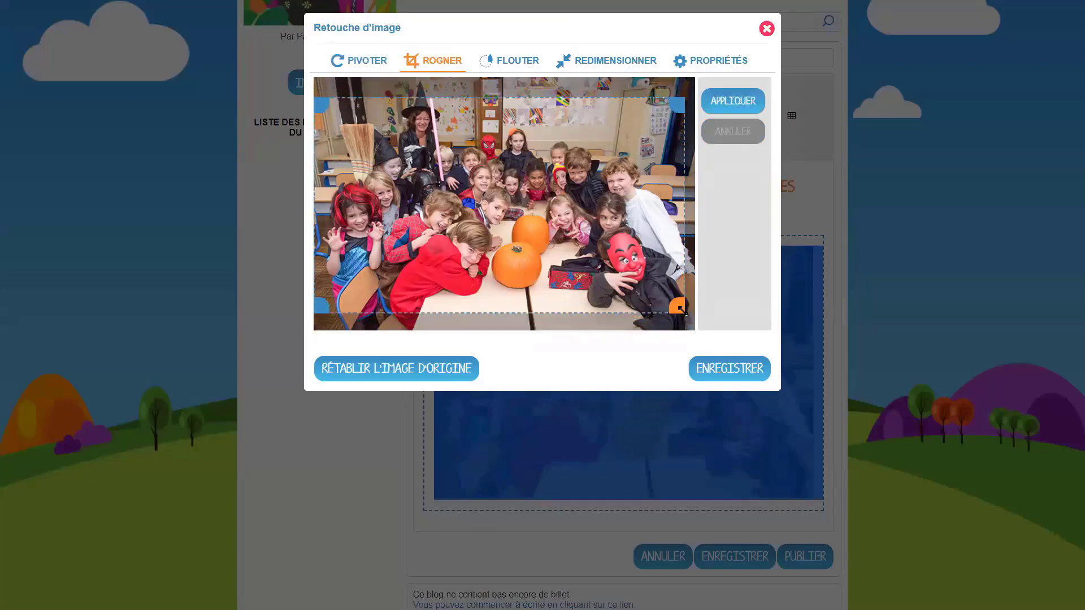
click(733, 101)
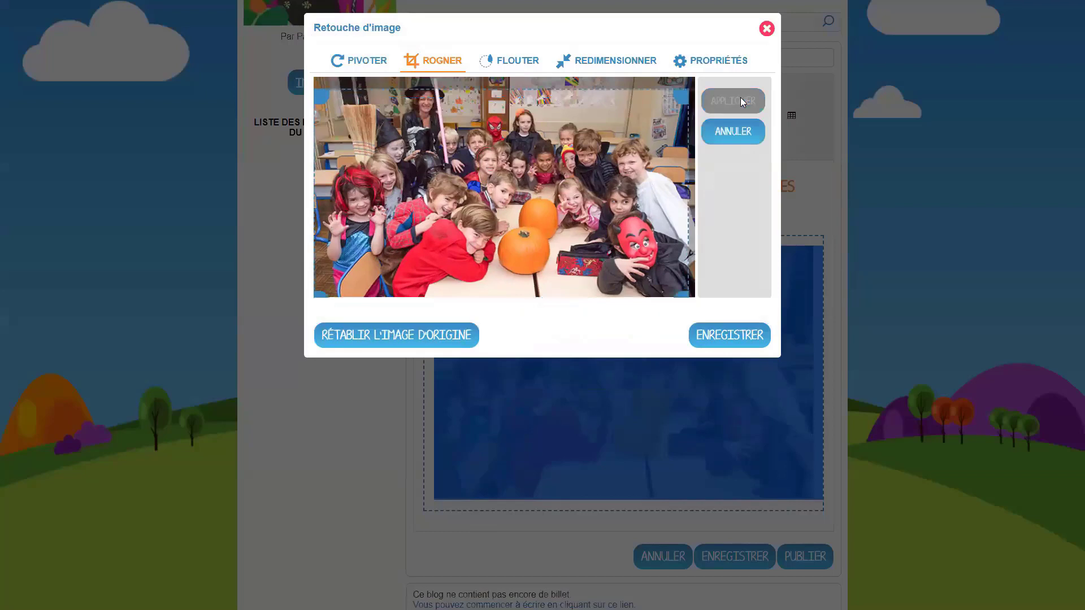
Blur the faces of the child standing at the back, the child in white and the child in the red wig
click(518, 63)
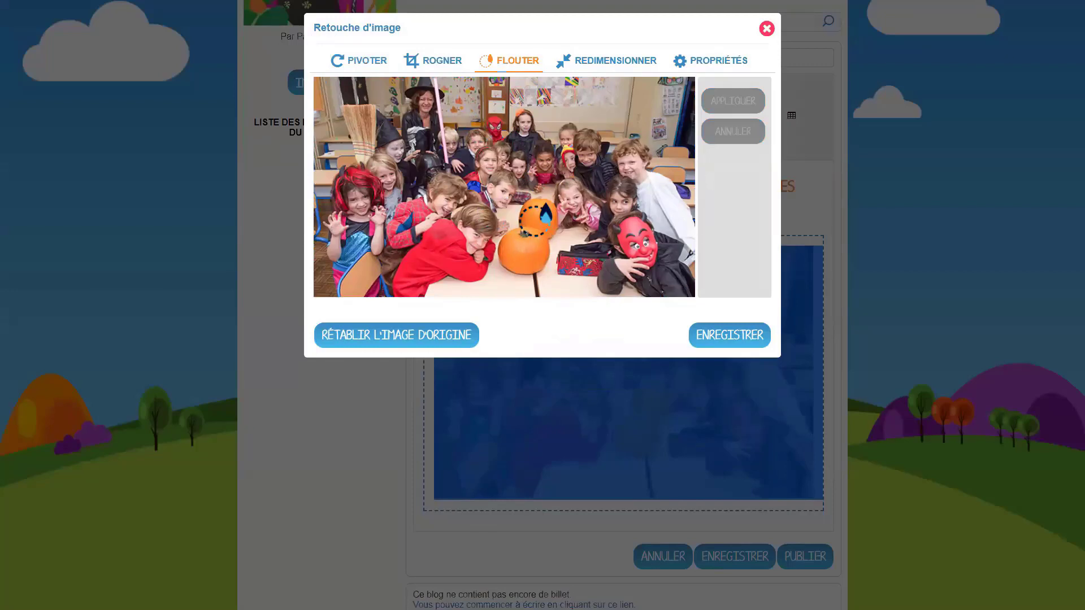
drag(528, 113, 527, 132)
drag(638, 168, 629, 165)
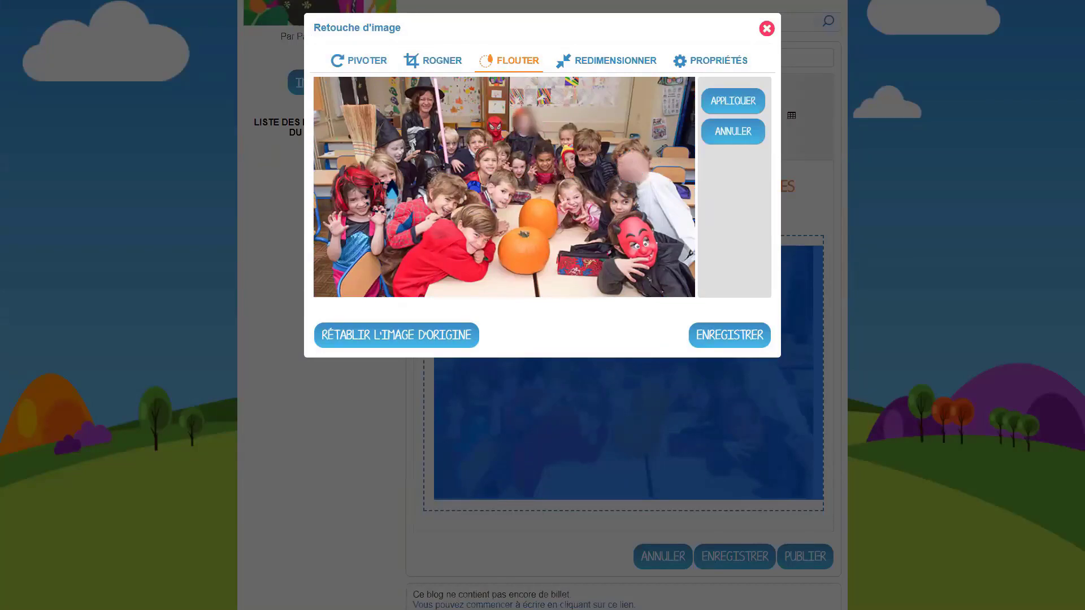
drag(392, 189, 358, 198)
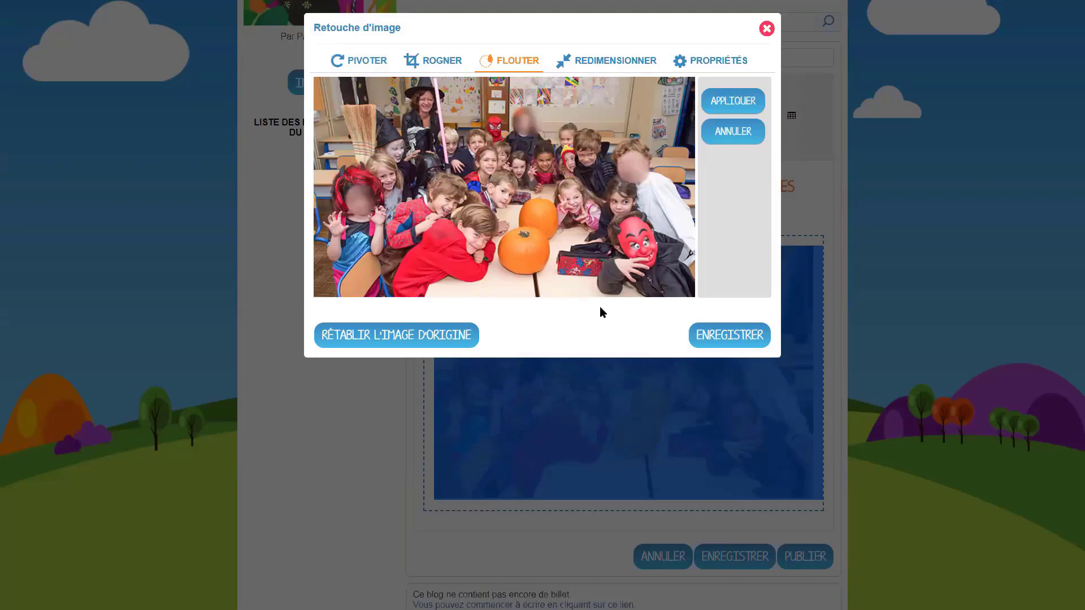
click(712, 110)
Try to resize the retouched photo to 606 x 346
click(602, 61)
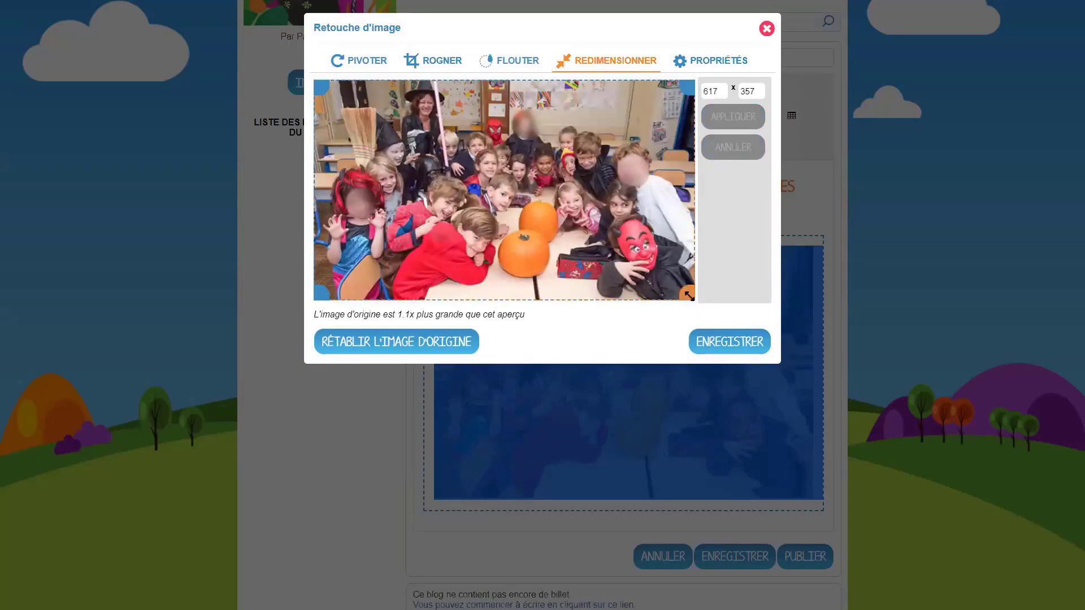
mouse_move(688, 295)
mouse_down()
mouse_move(629, 275)
mouse_move(659, 274)
mouse_move(684, 297)
mouse_up()
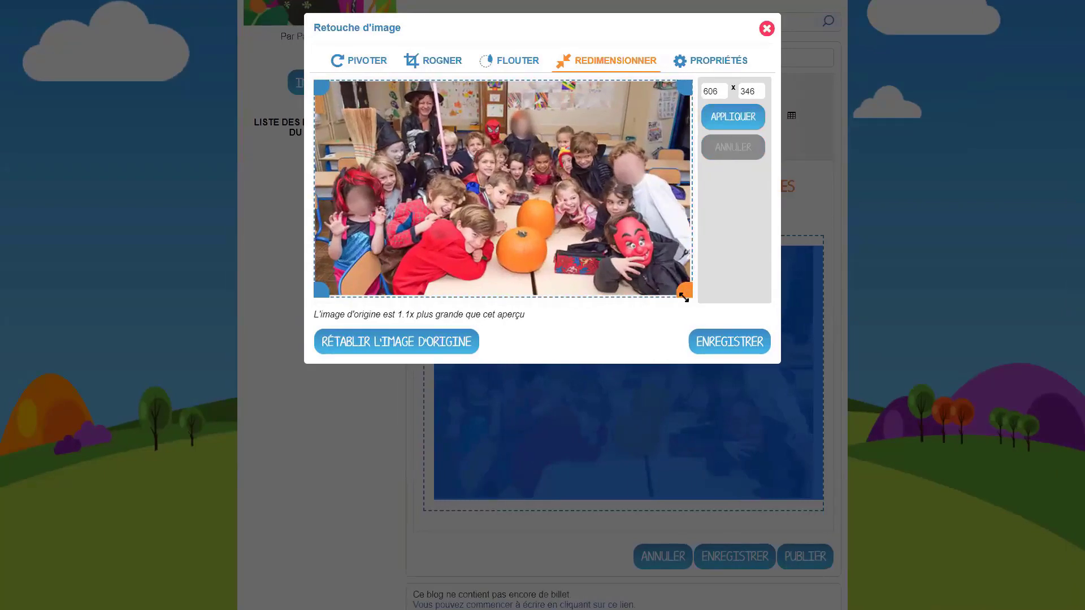
Set the photo's alternative text to "L'image de la classe à la fête d'Halloween"
click(706, 65)
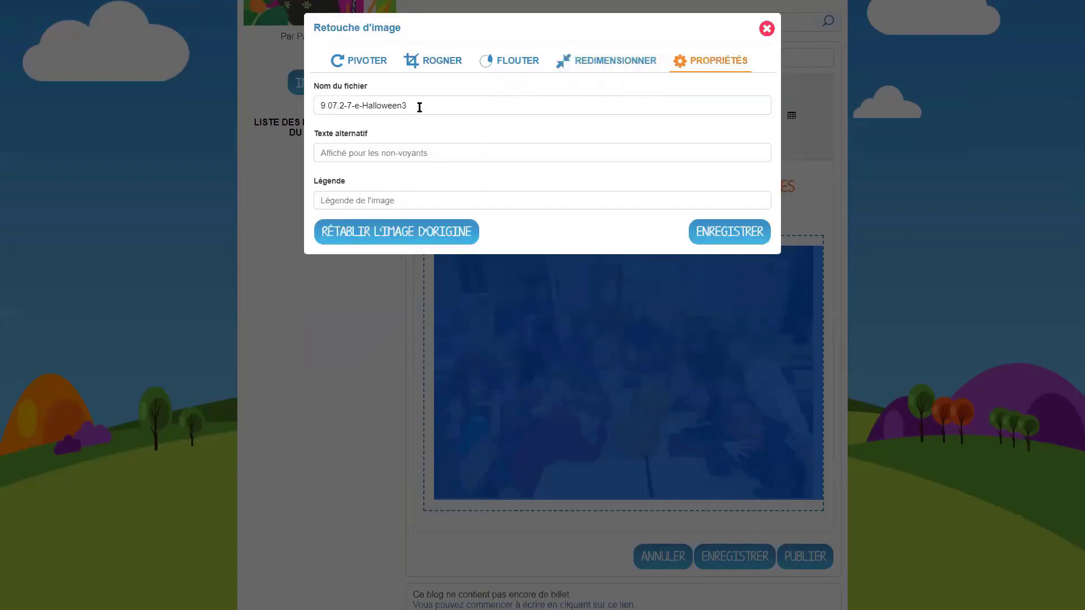
click(348, 145)
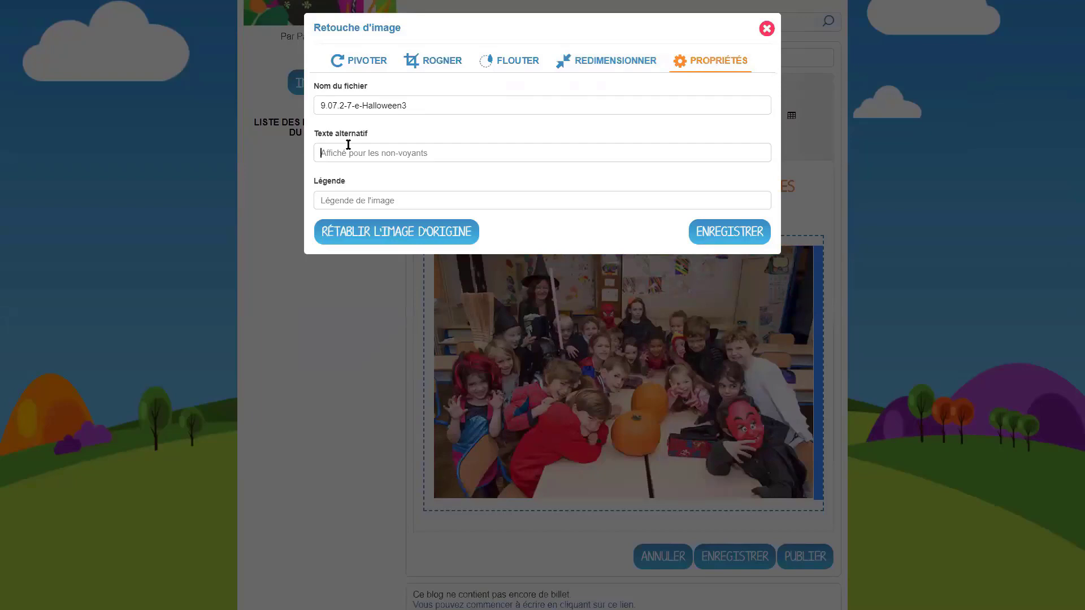
text(L'image de la classe)
text(à la fête d'Halloween)
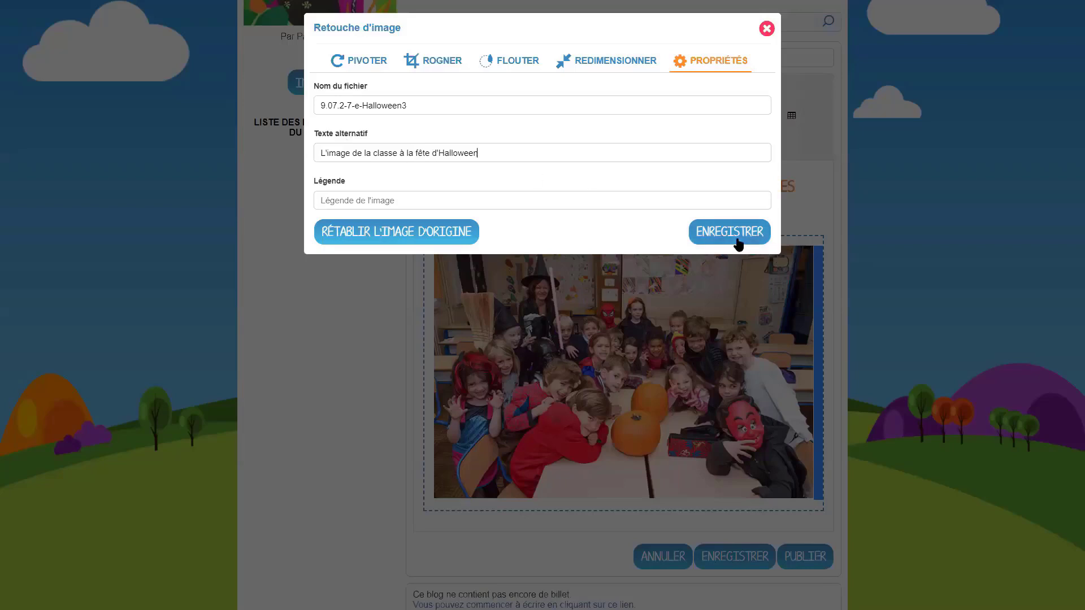
Recheck the photo's blur, properties and resize settings, and save the retouched image into the post
click(645, 65)
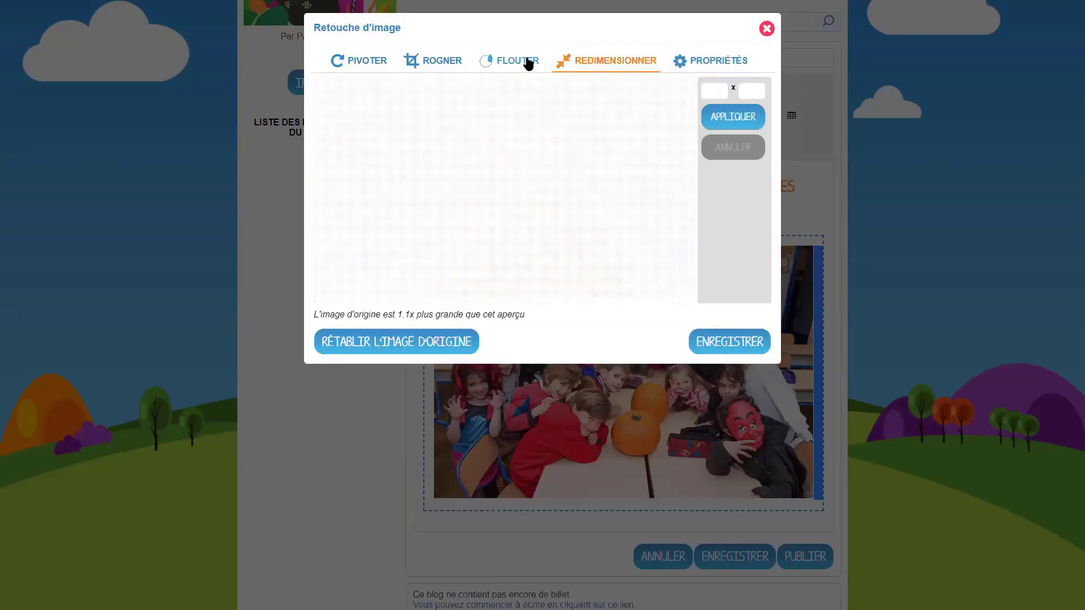
click(528, 64)
click(706, 65)
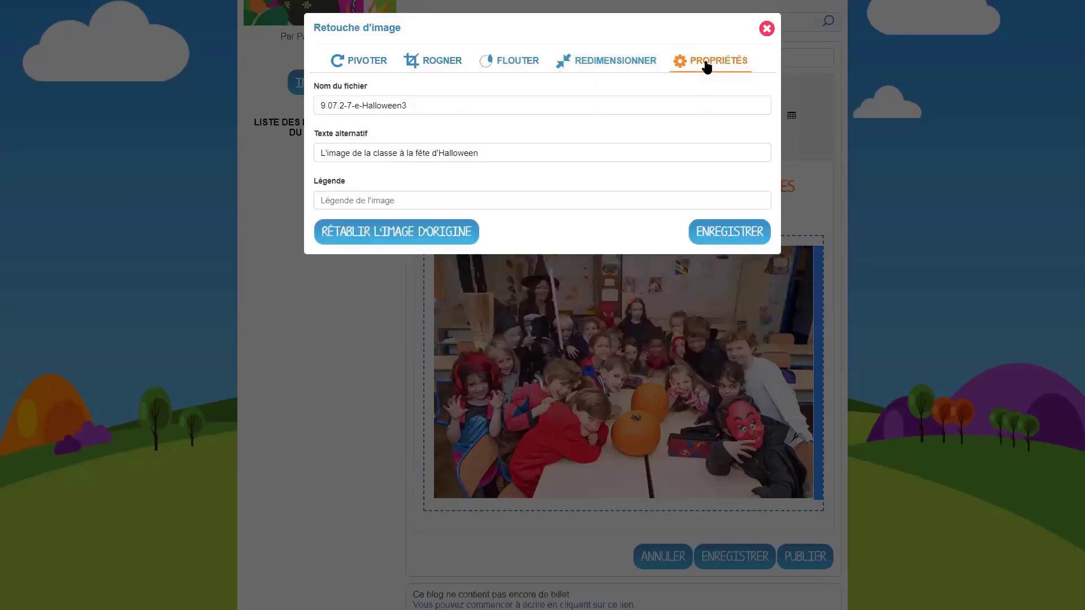
click(628, 63)
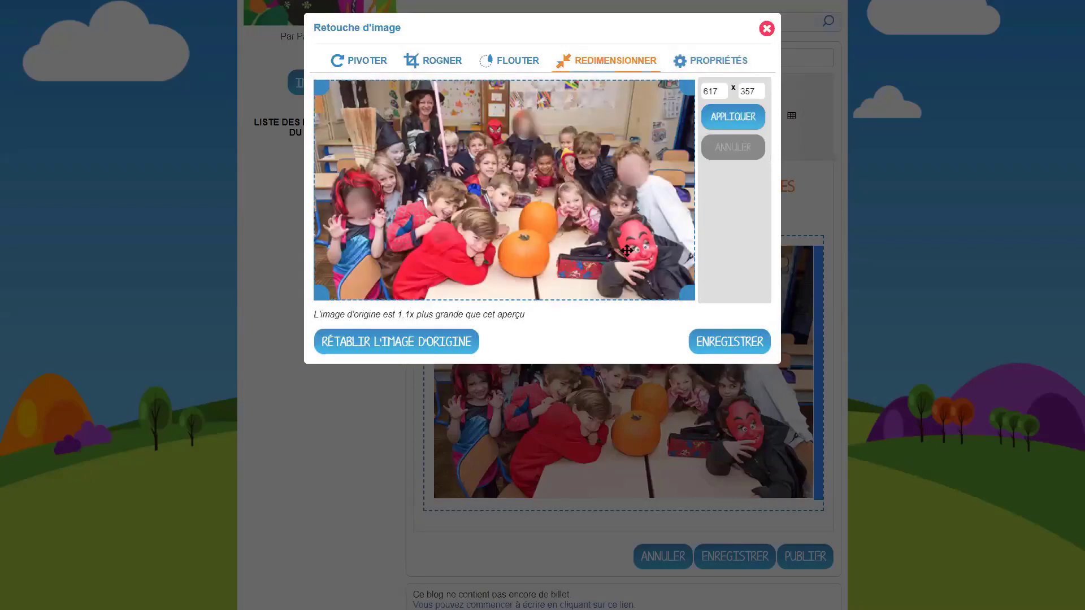
click(715, 345)
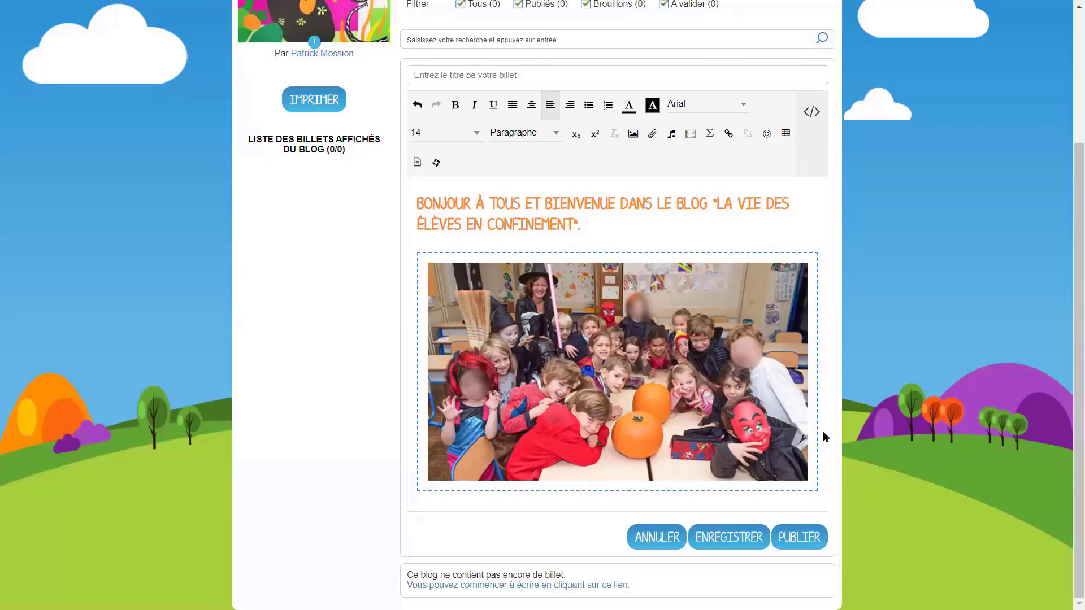
Add blank lines between the welcome heading and the class photo
key(Return)
key(Return)
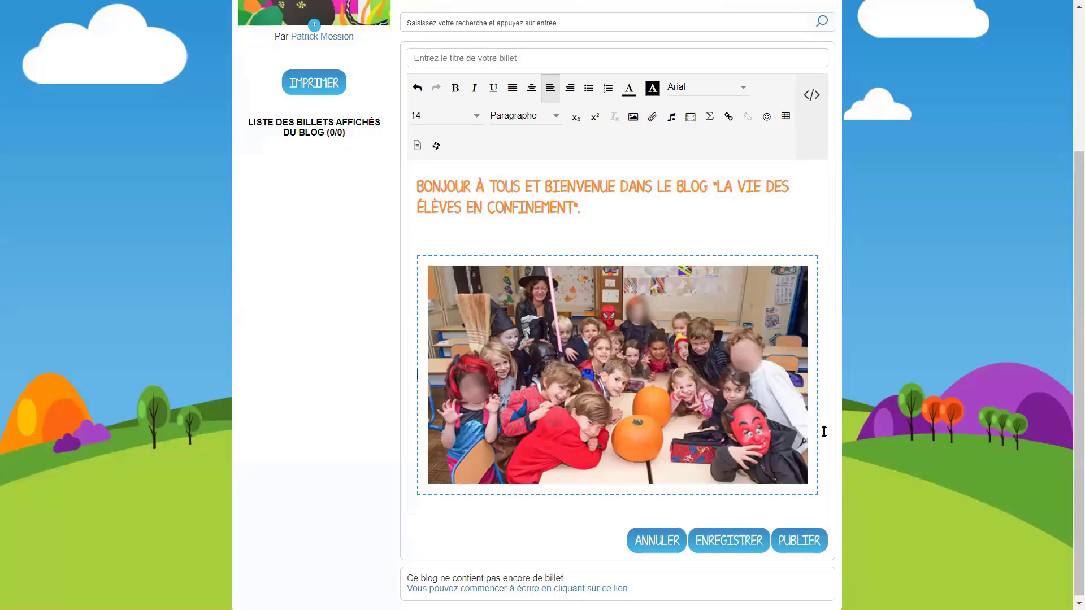
key(Return)
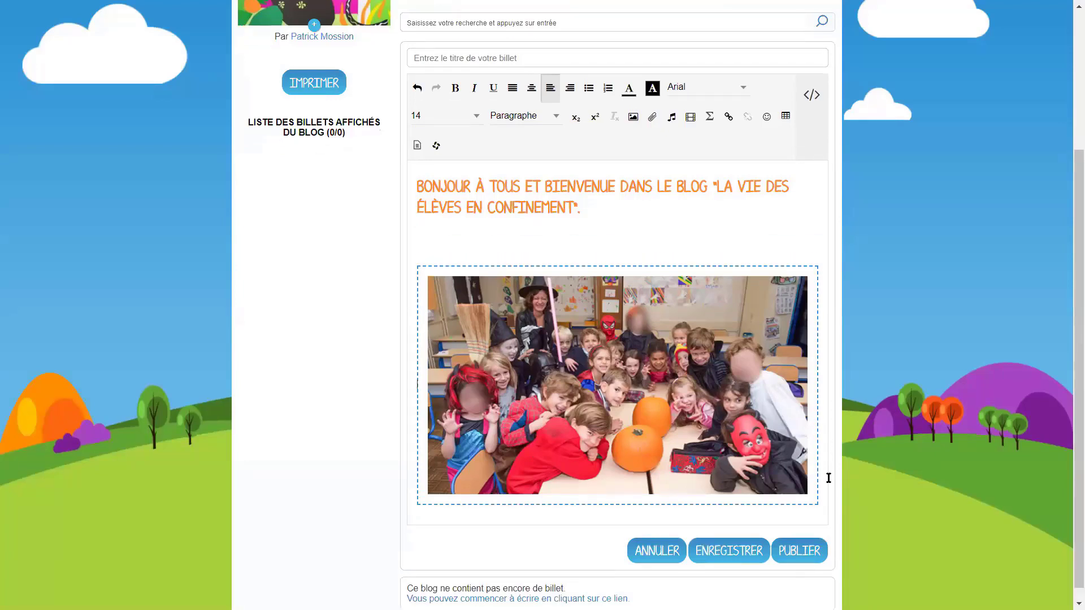
Attach the document "Les-leçons-de-géométrie1" from the personal space on the blank line between the heading and the photo
click(612, 235)
click(653, 119)
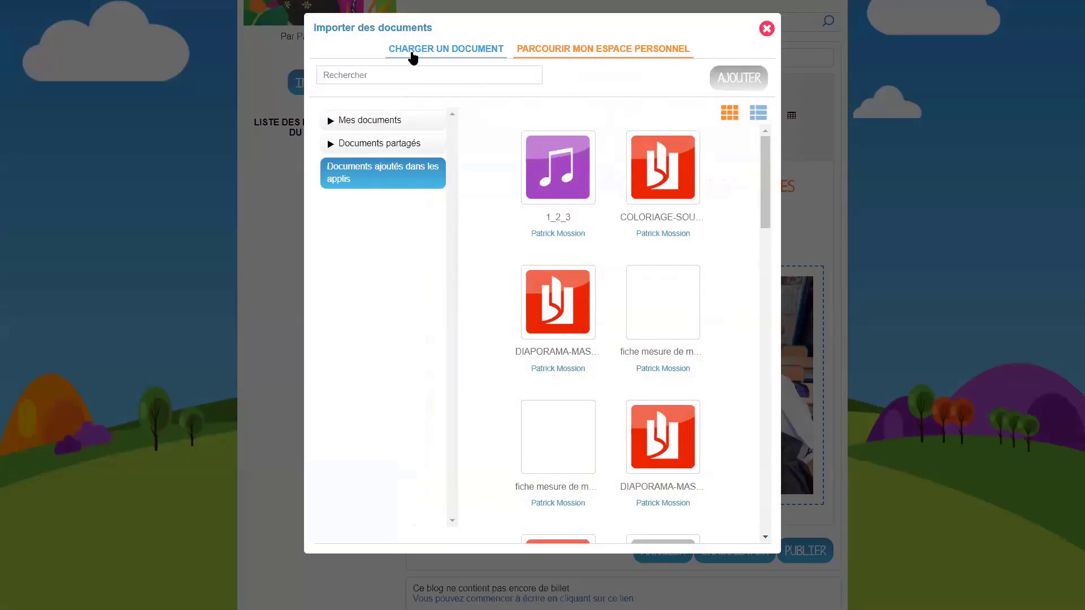
click(413, 56)
click(556, 57)
scroll(678, 192, down, 5)
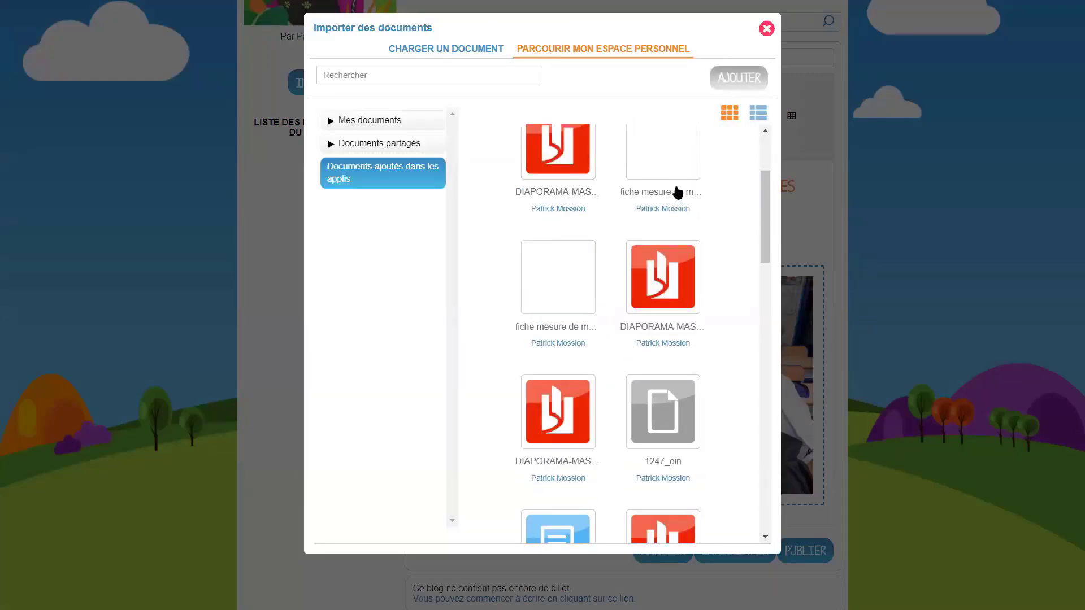
scroll(575, 311, down, 3)
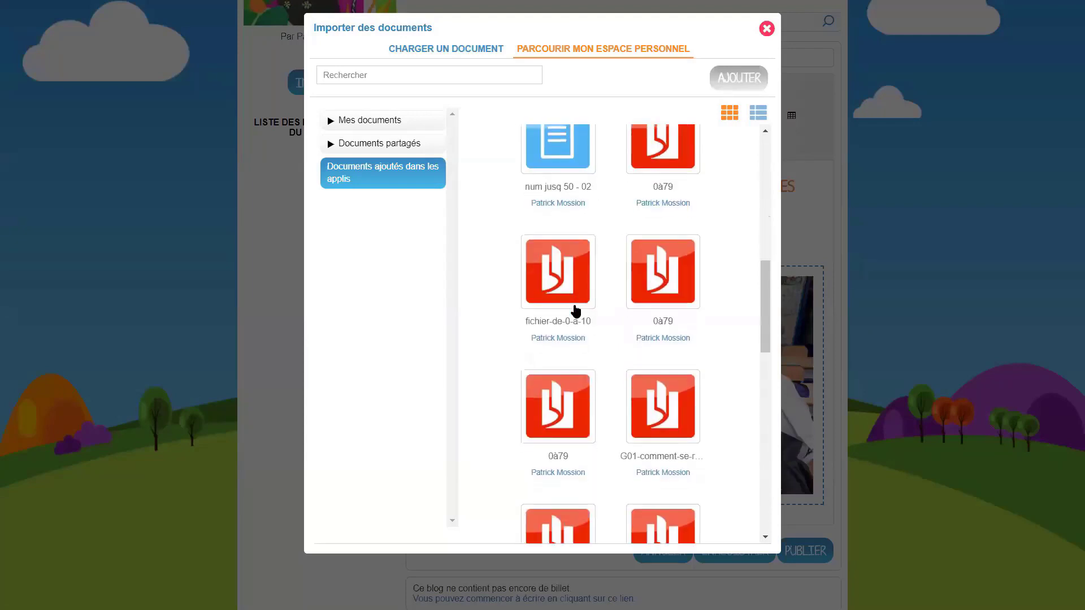
scroll(576, 311, down, 5)
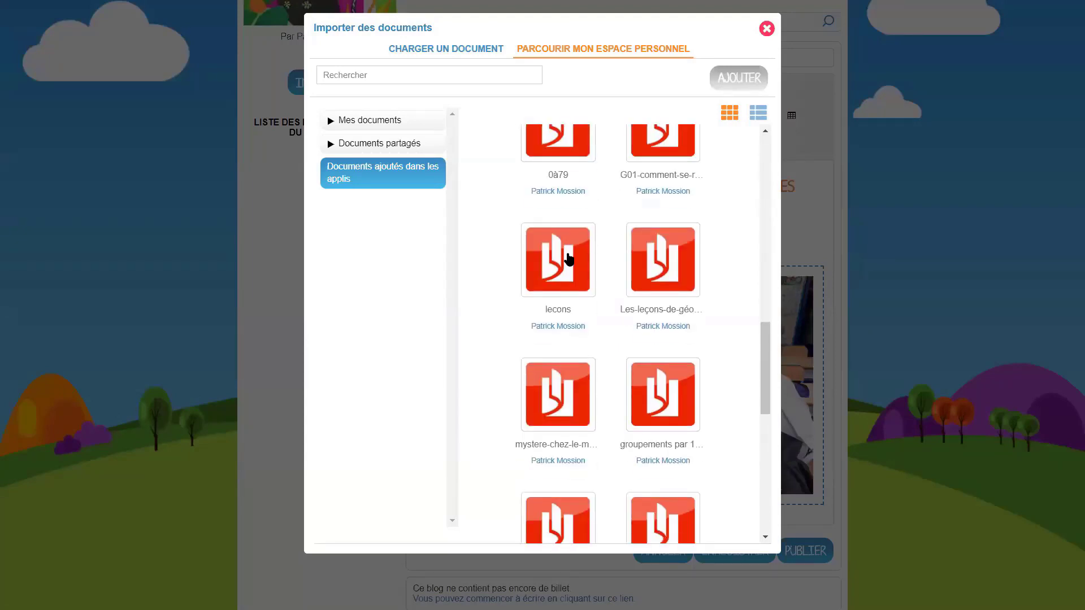
scroll(569, 258, up, 3)
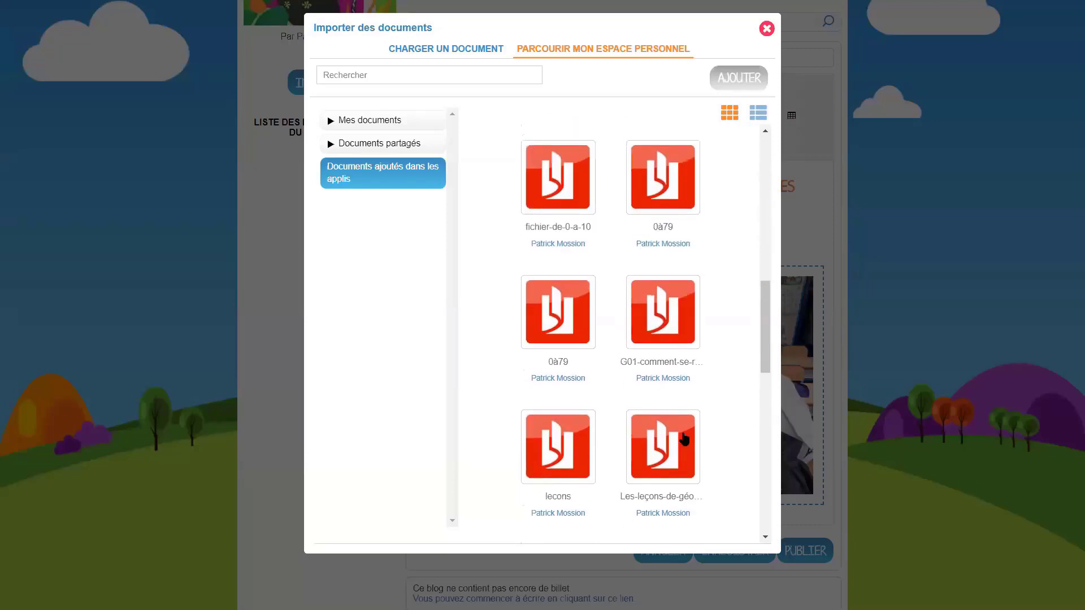
click(655, 431)
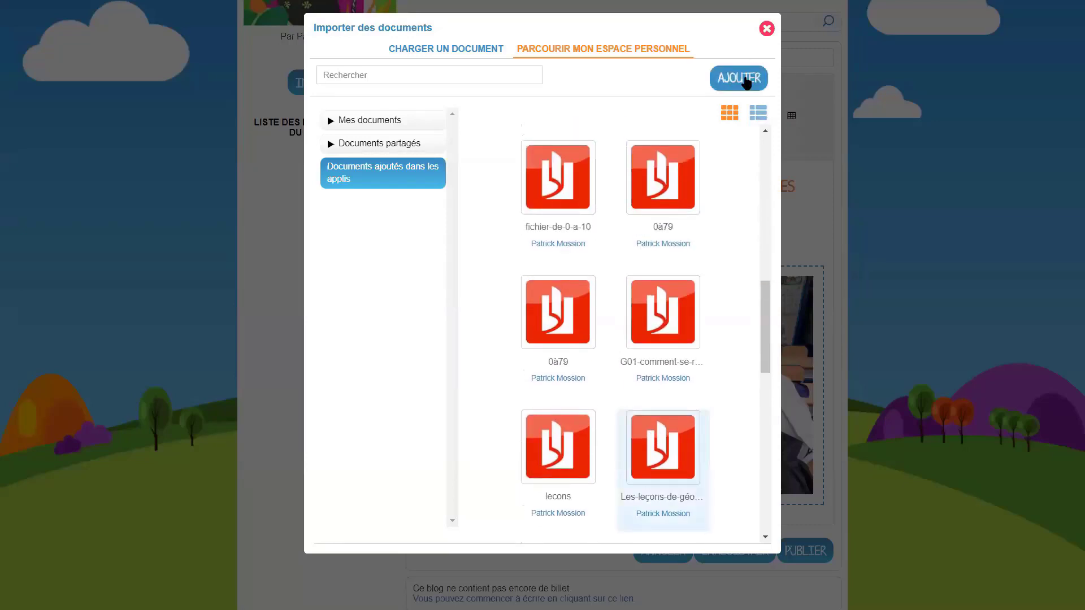
click(742, 82)
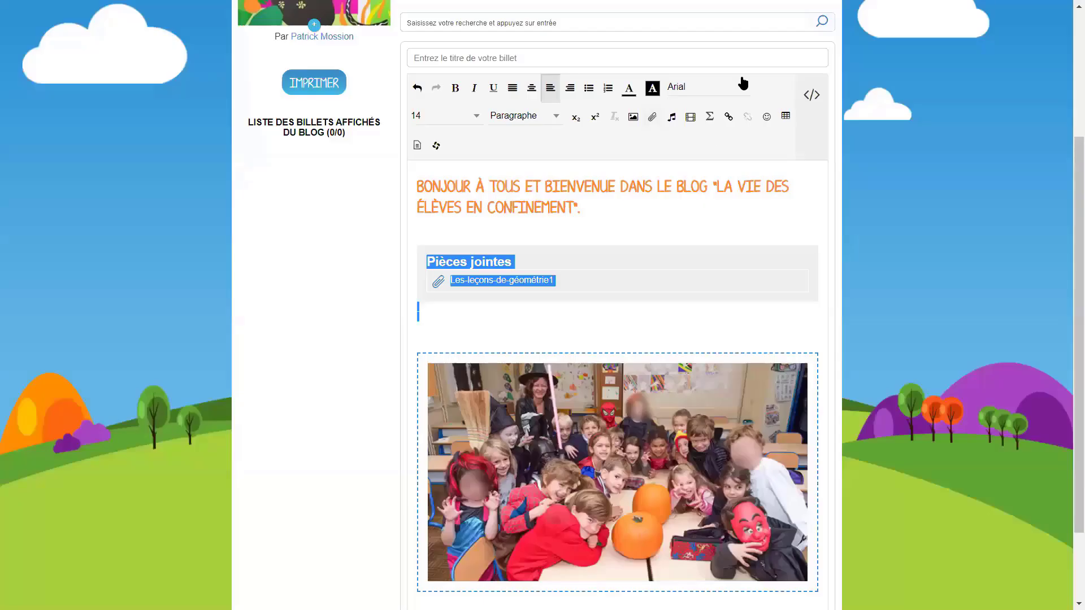
Adjust the spacing between the attachment block and the photo by deleting the extra blank lines and inserting new line breaks
click(501, 263)
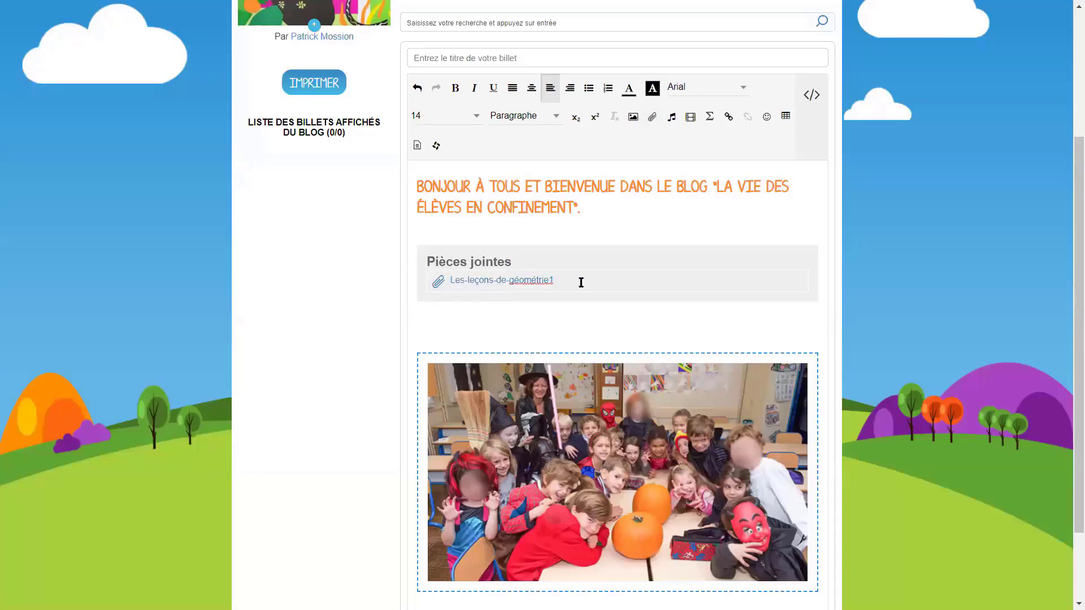
click(559, 316)
key(BackSpace)
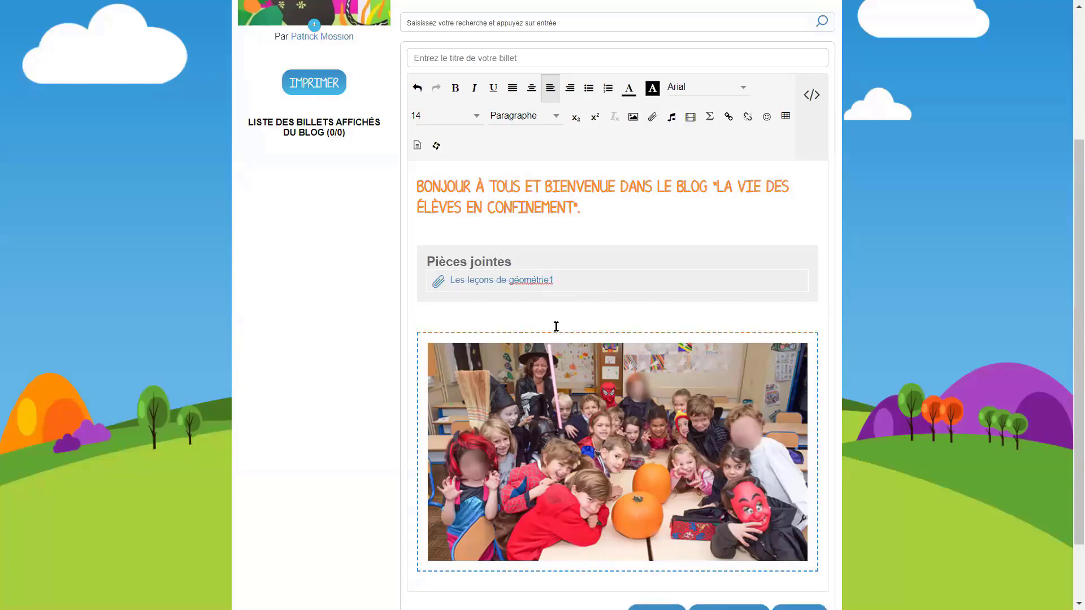
key(BackSpace)
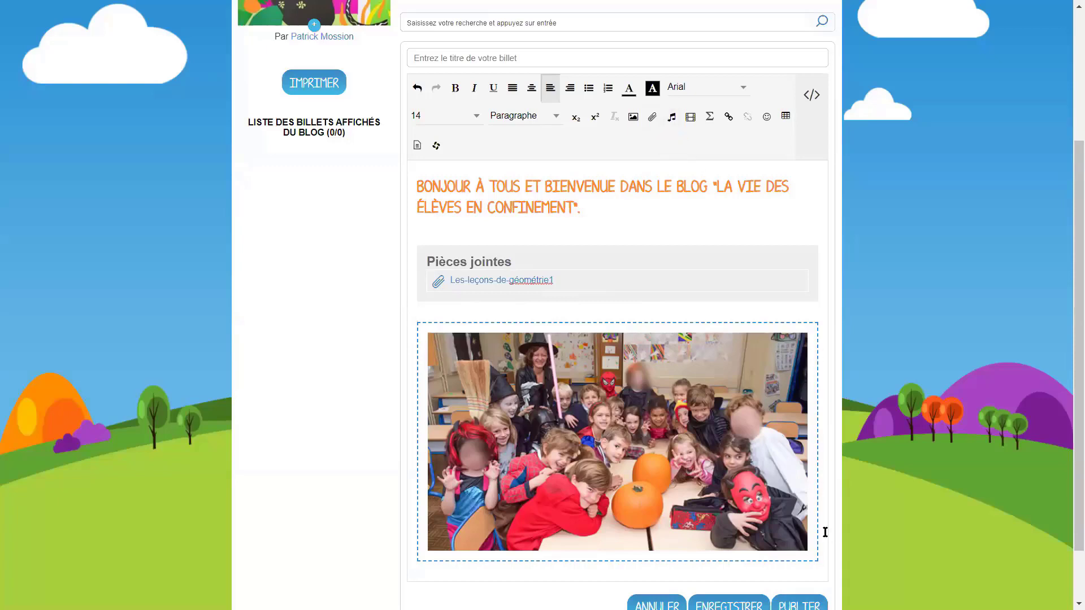
key(Return)
key(Return)
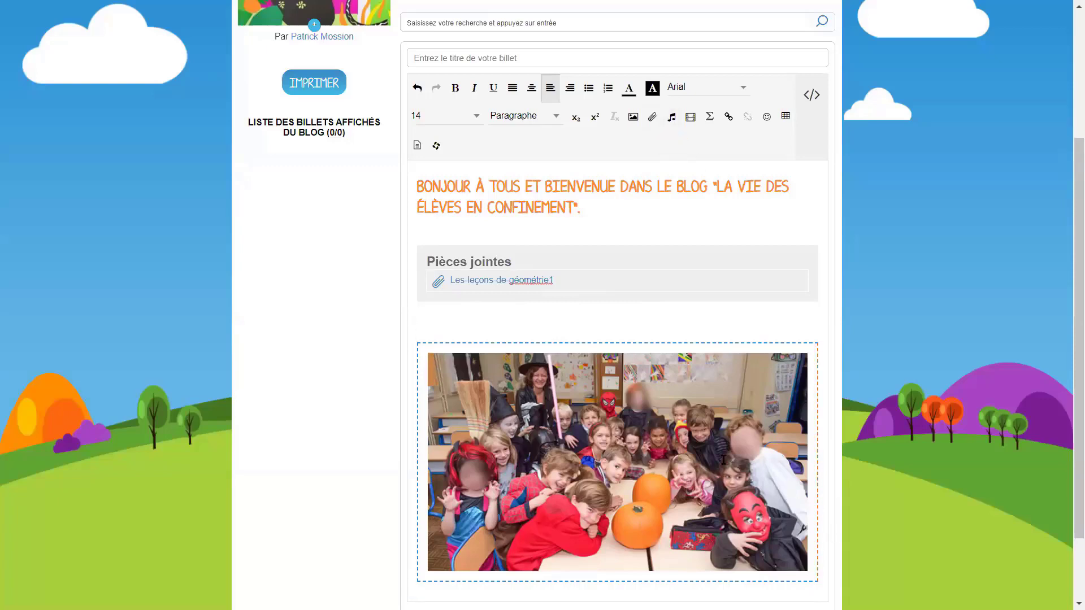
Insert the audio file "1_2_3" from the personal space below the attachment block
click(671, 121)
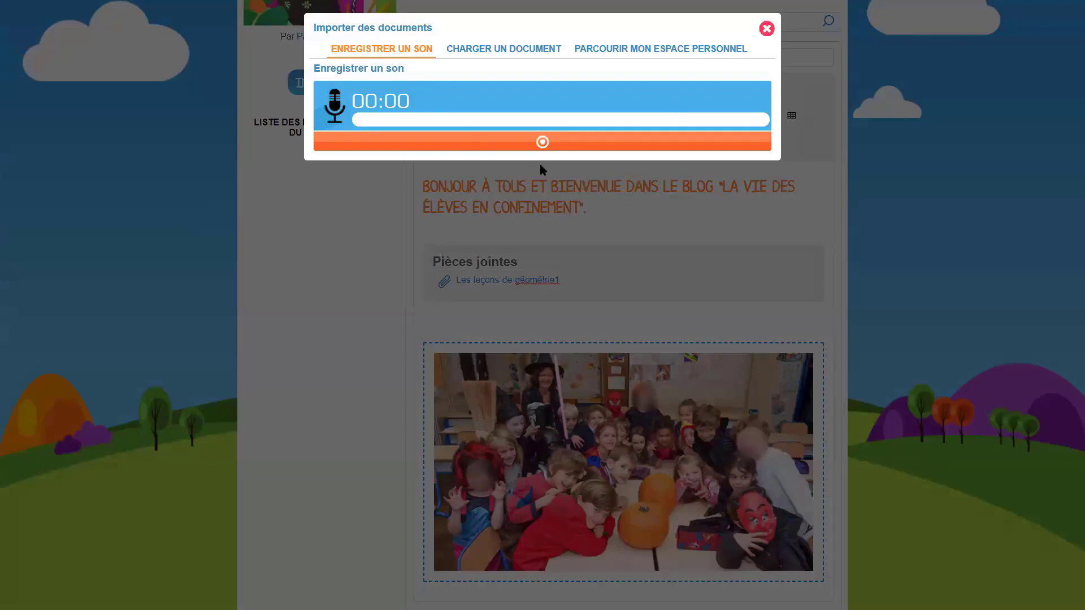
click(480, 51)
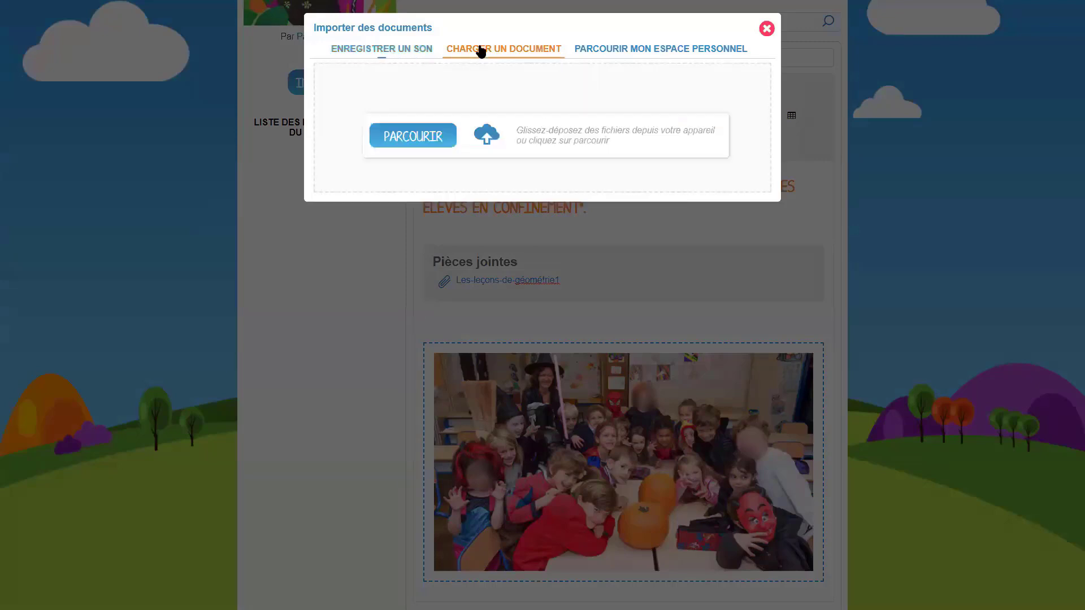
click(607, 54)
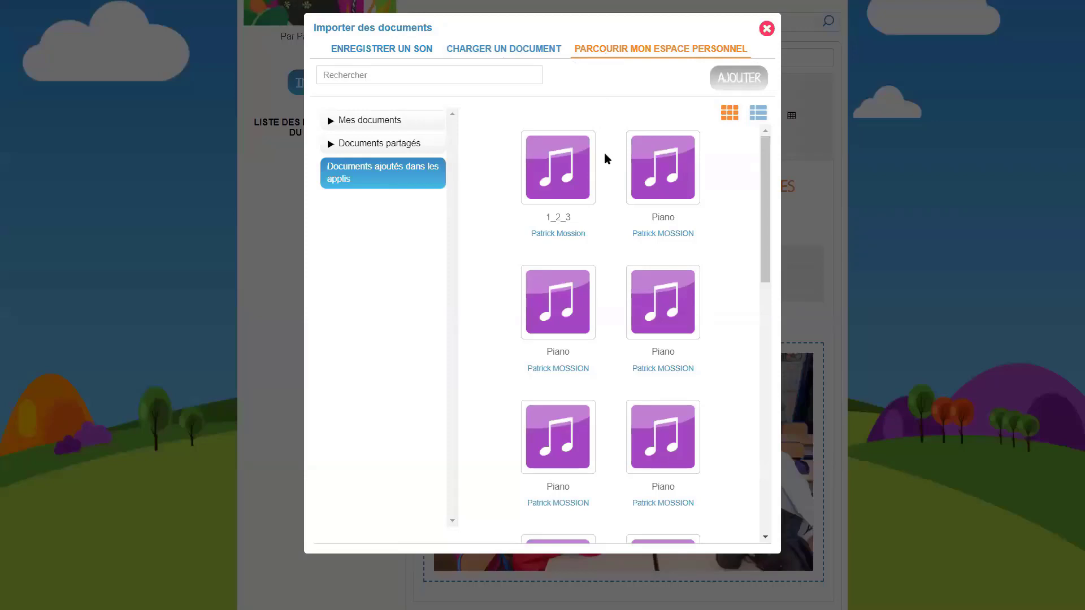
click(558, 174)
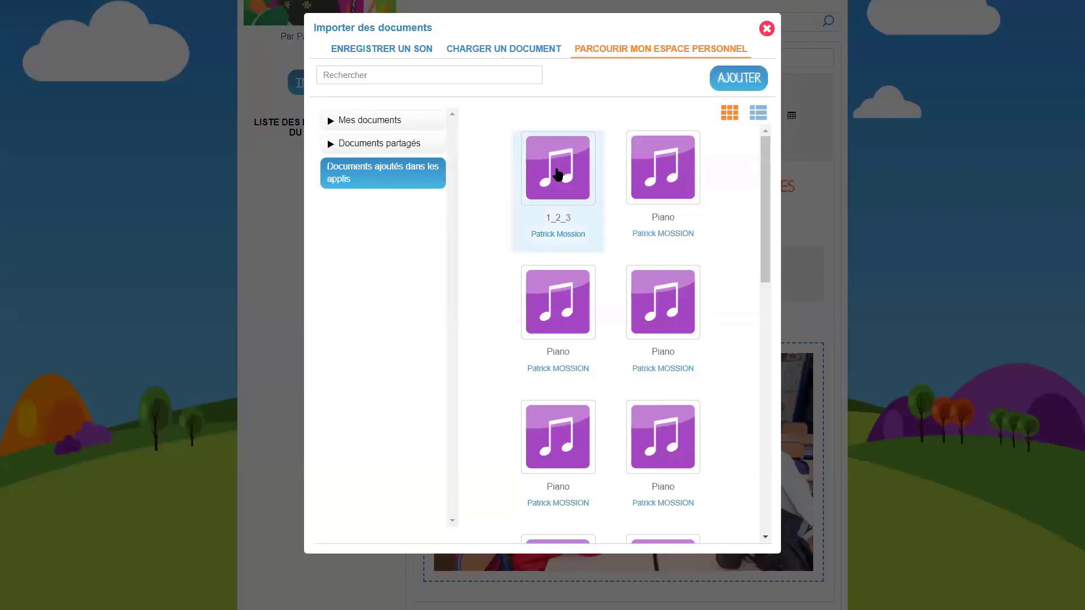
click(734, 86)
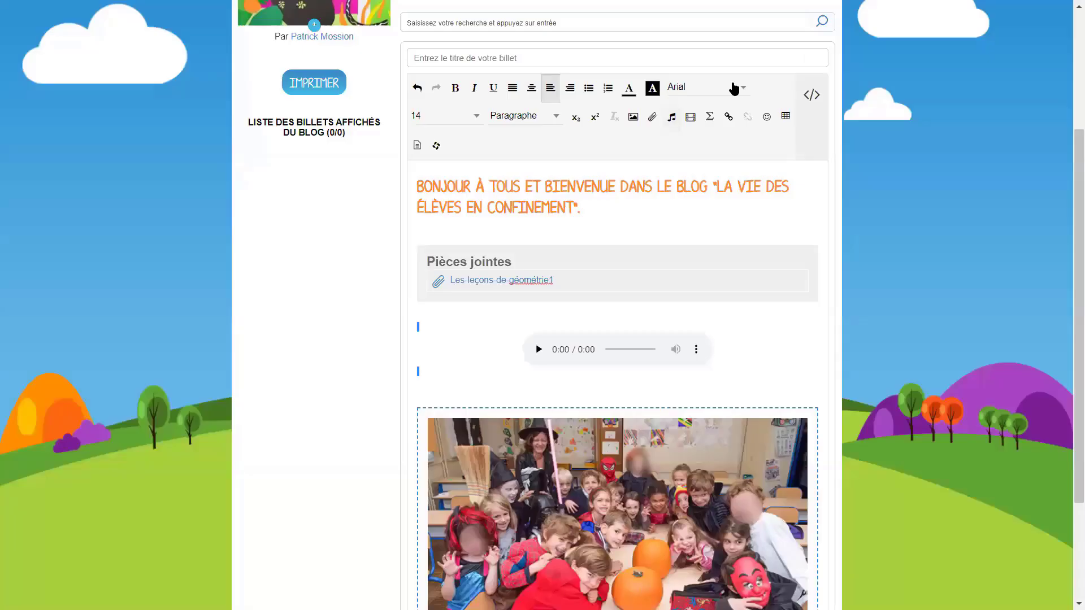
Add a blank line between the audio player and the class photo, and start adding multimedia content there
click(529, 387)
scroll(683, 359, down, 2)
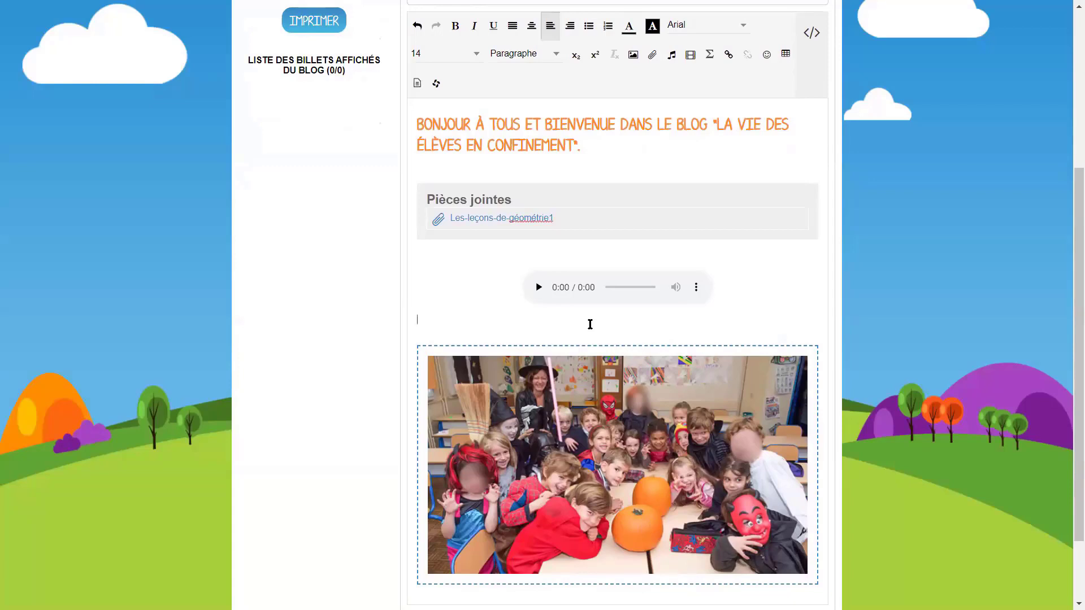
key(Return)
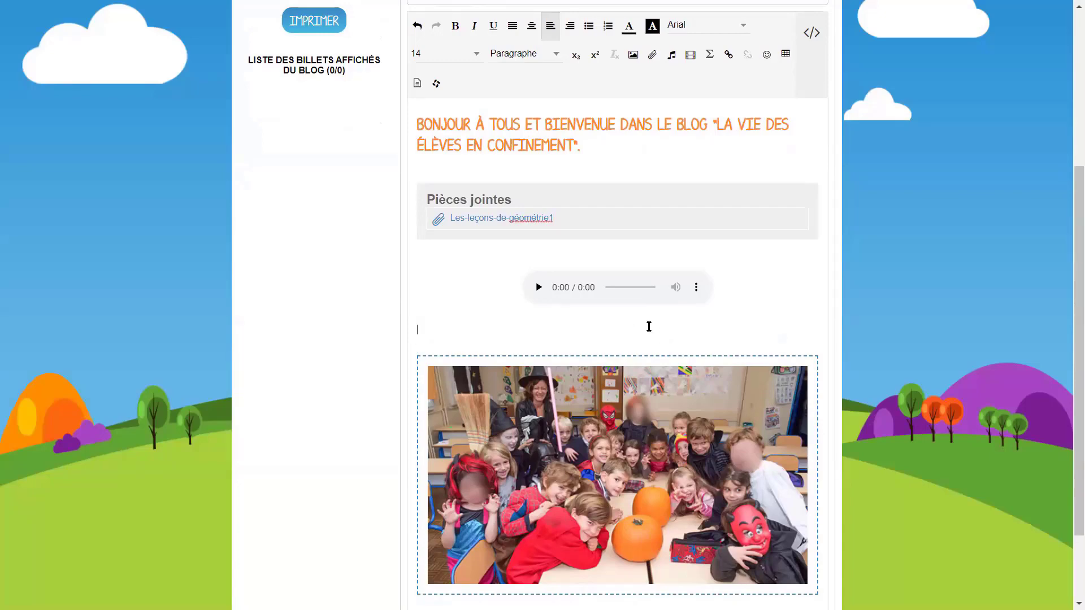
click(690, 60)
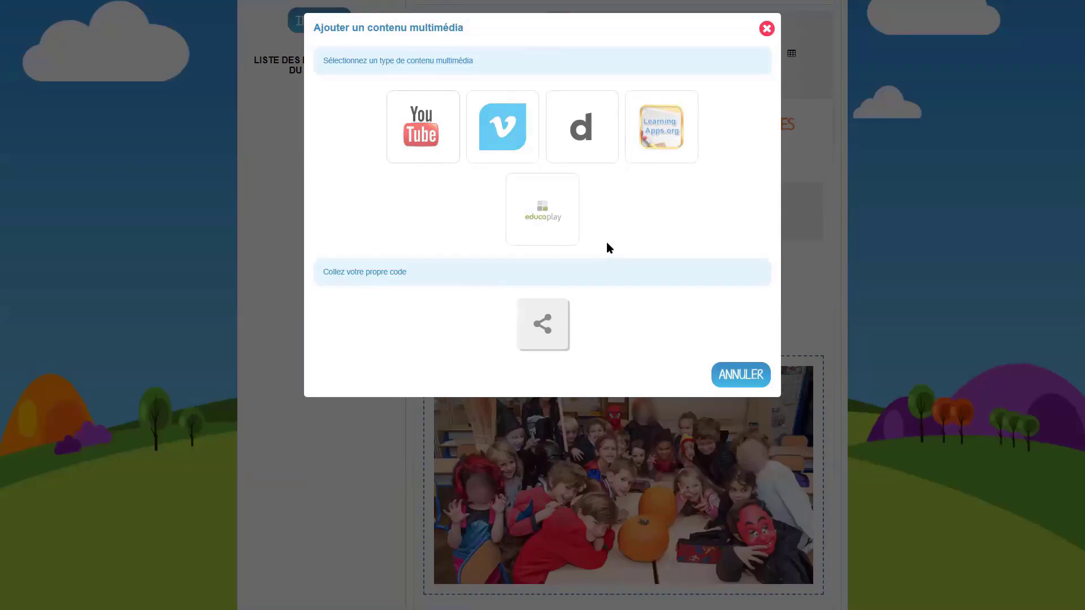
Leave full-screen view and find and open the YouTube site in a new browser tab
key(F11)
click(191, 26)
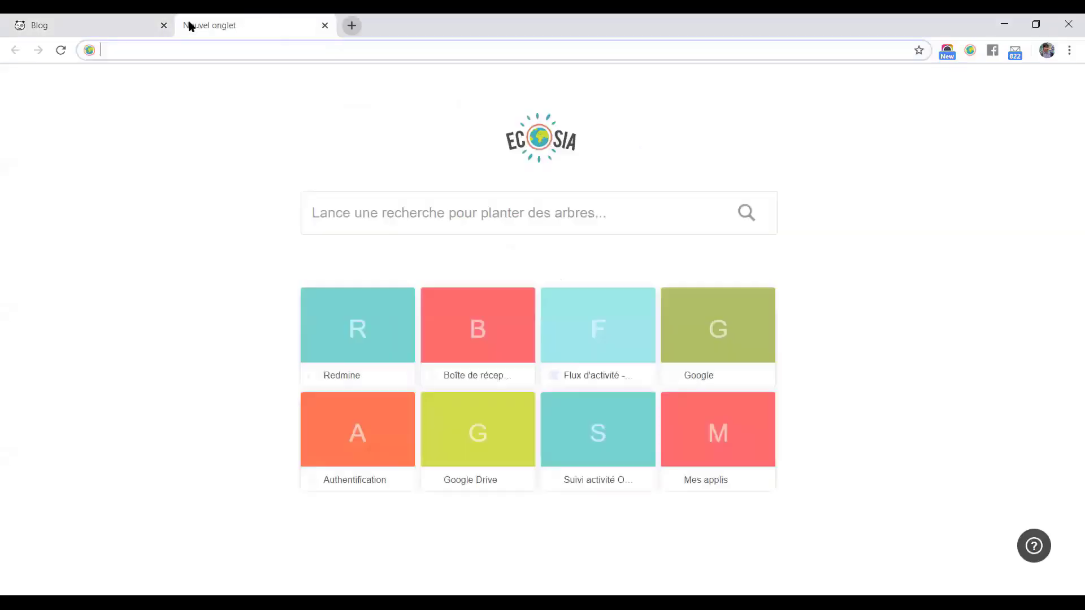
text(youtub)
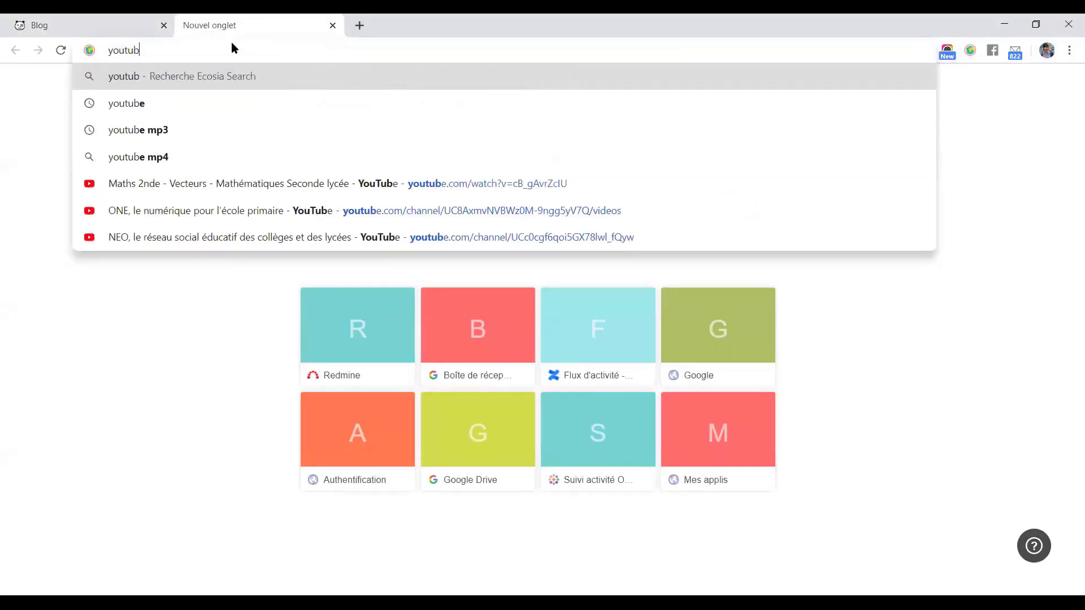
text(r)
key(Return)
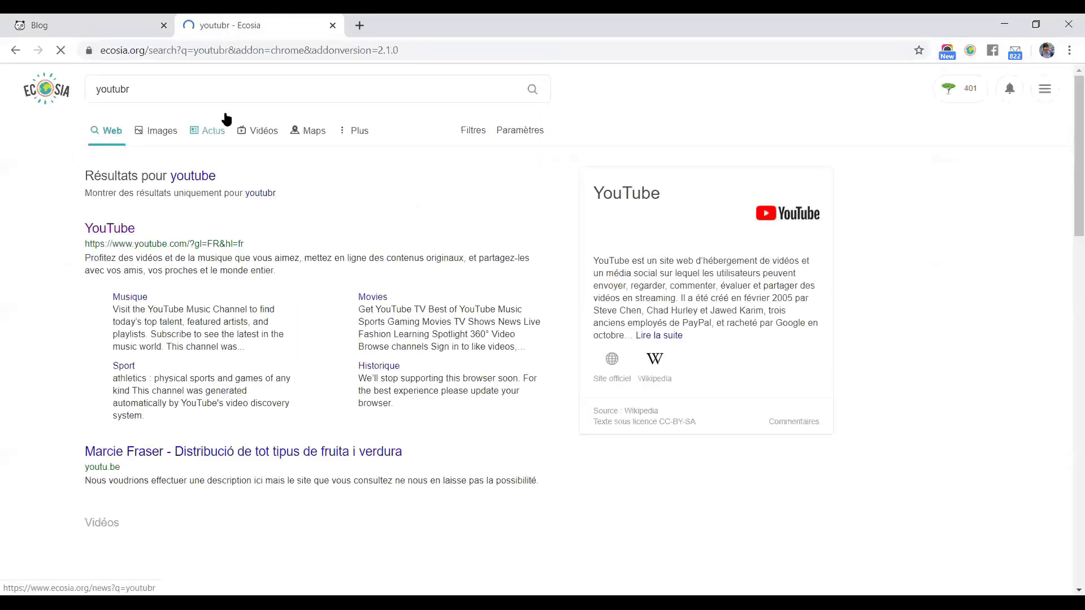
click(121, 229)
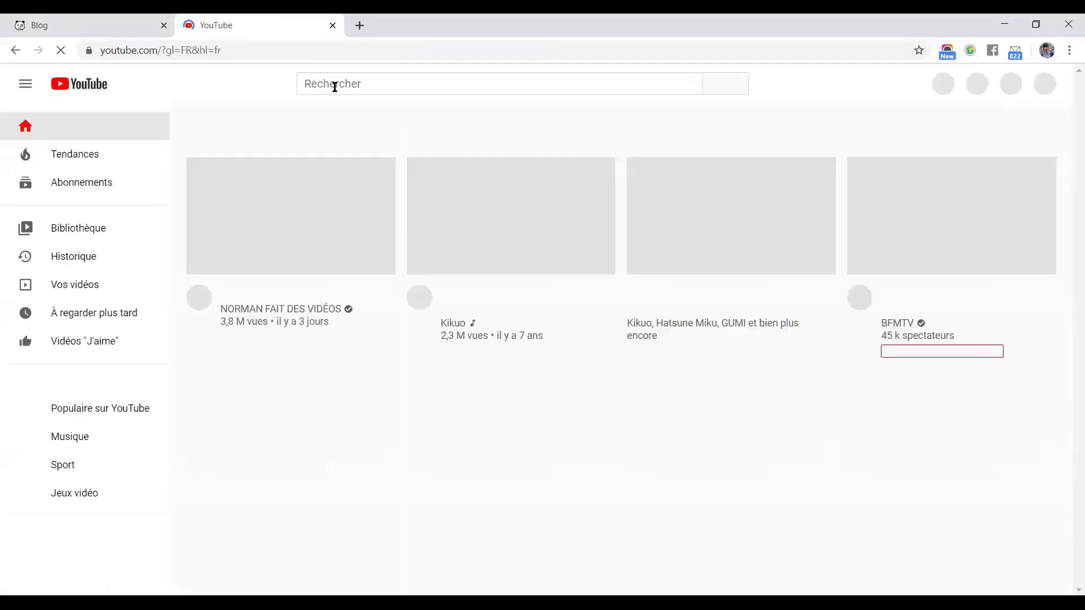
Search YouTube for "les fondamentaux"
click(335, 86)
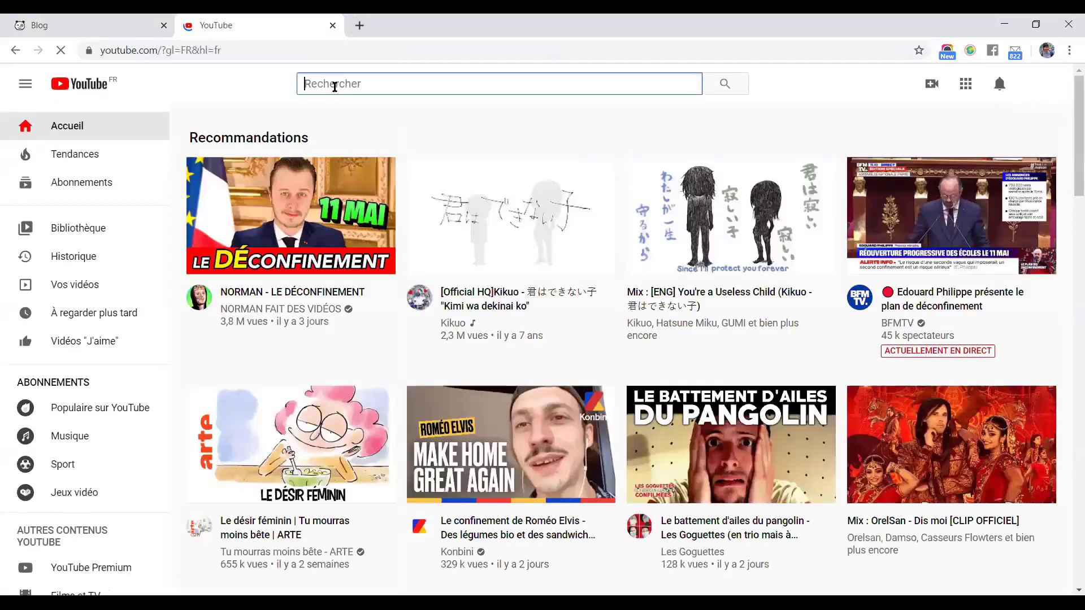
text(les fondamt)
key(BackSpace)
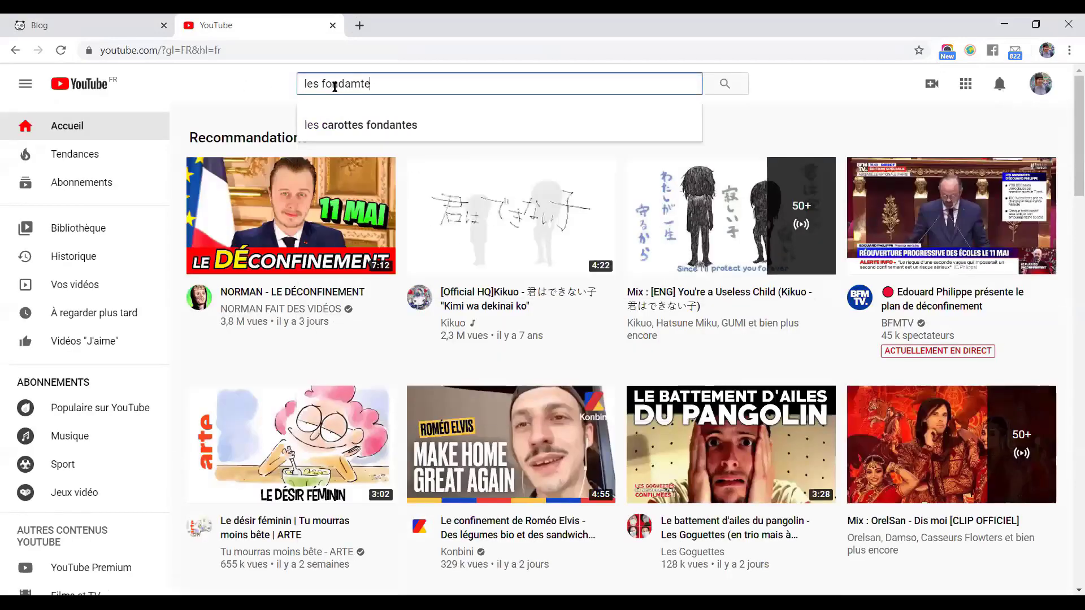
key(Down)
key(Return)
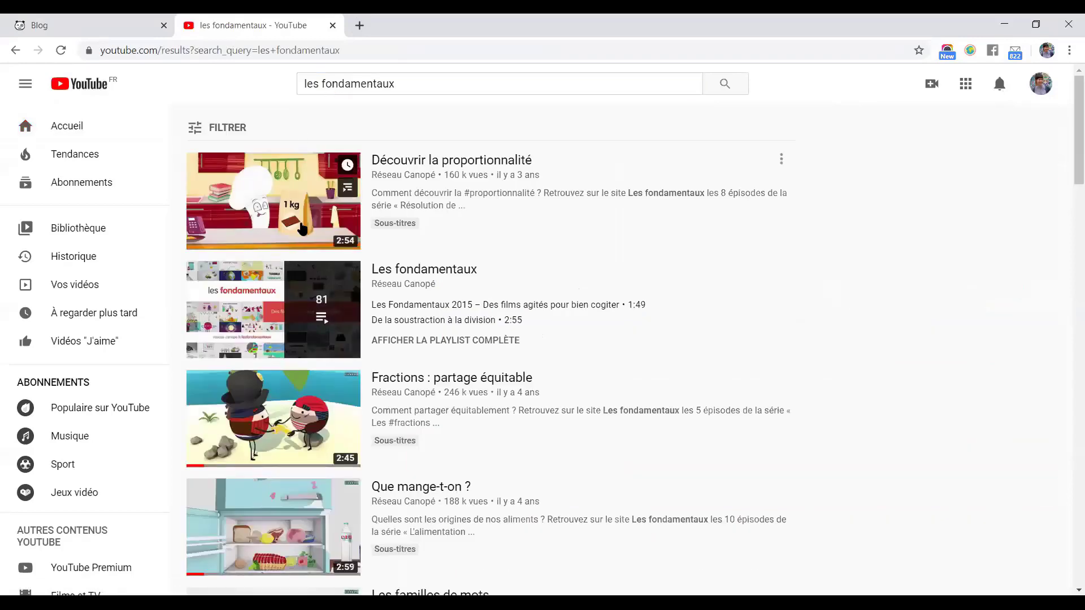
Open the video "Découvrir la proportionnalité", pause it and copy its URL
click(299, 226)
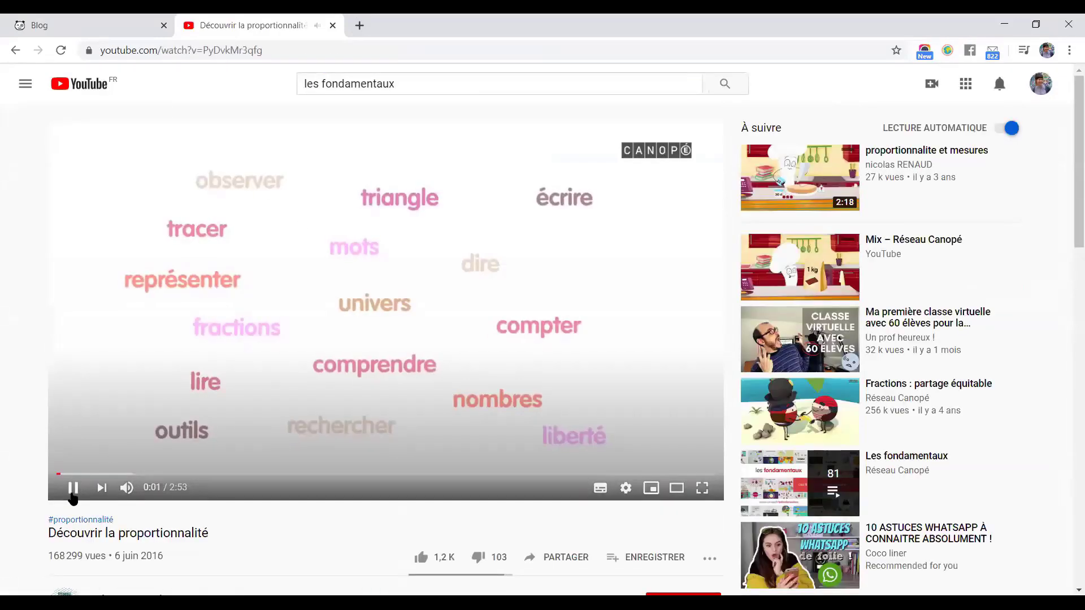
click(72, 493)
scroll(192, 514, down, 2)
scroll(192, 514, up, 1)
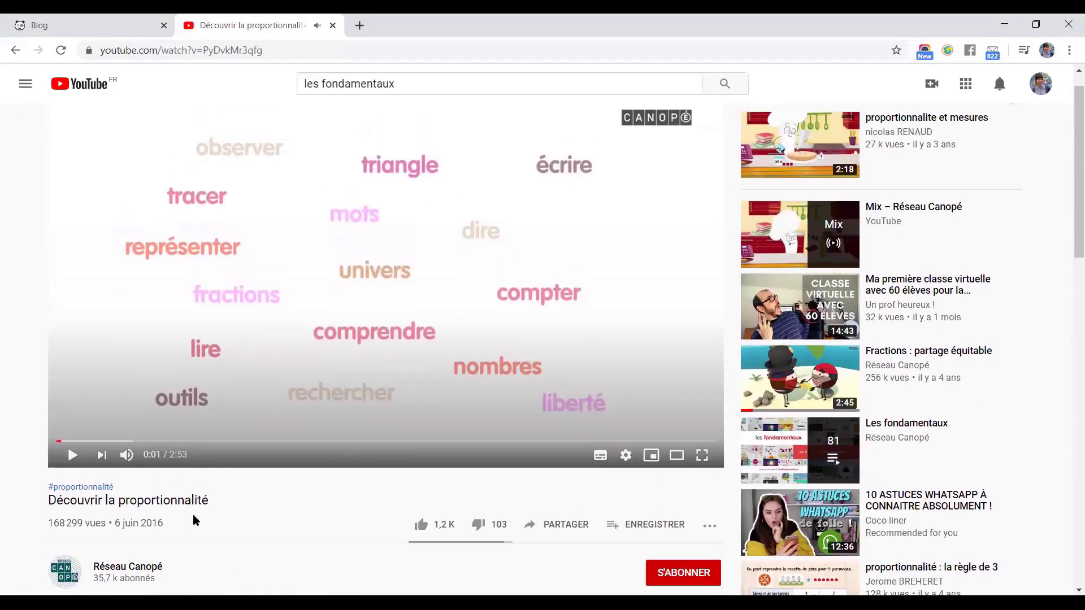
click(268, 51)
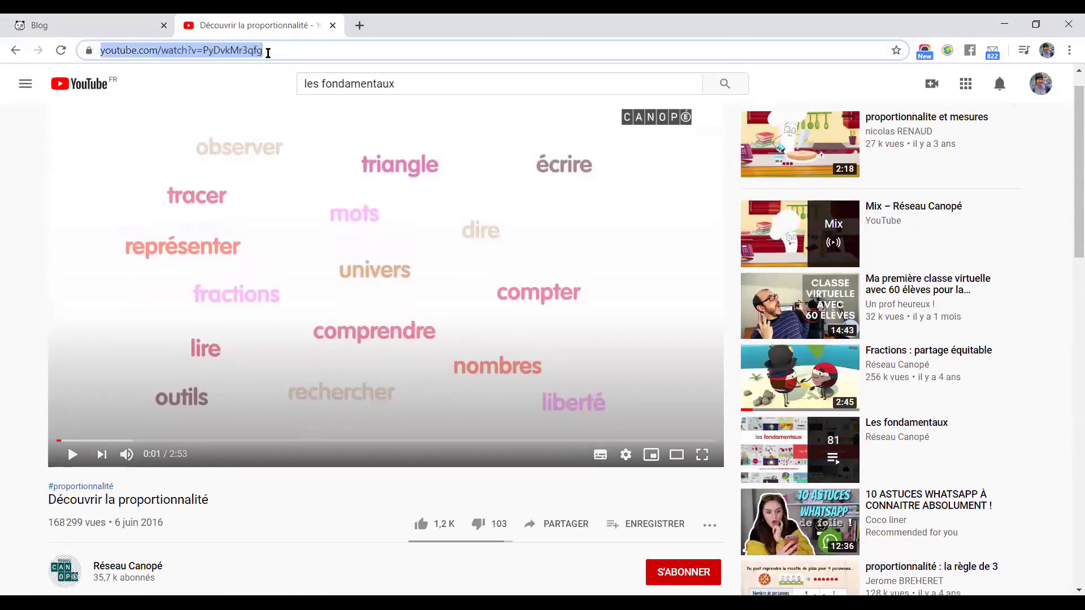
right_click(243, 55)
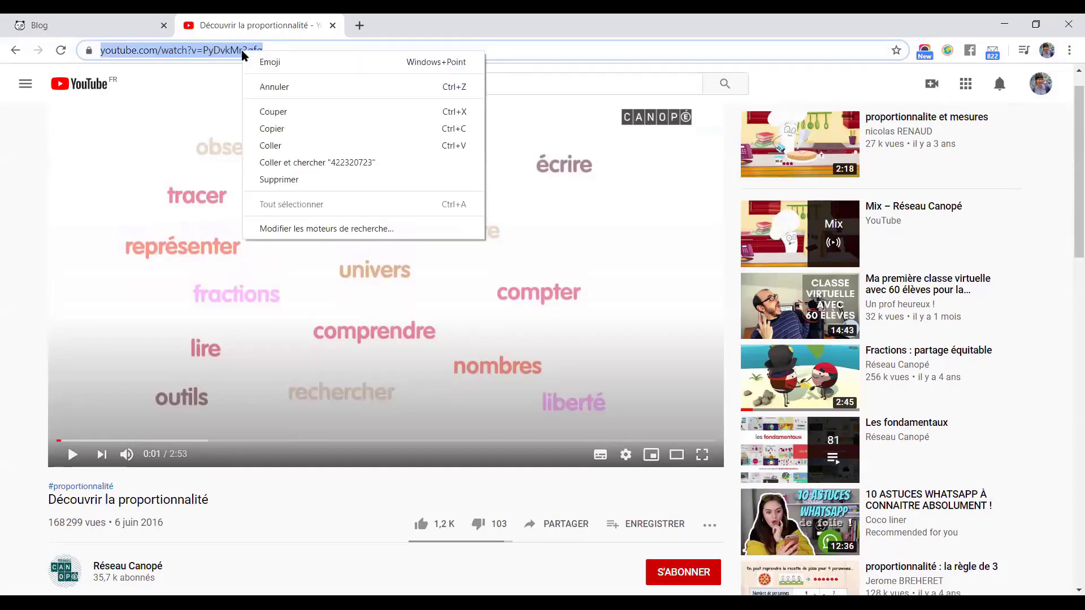
click(281, 129)
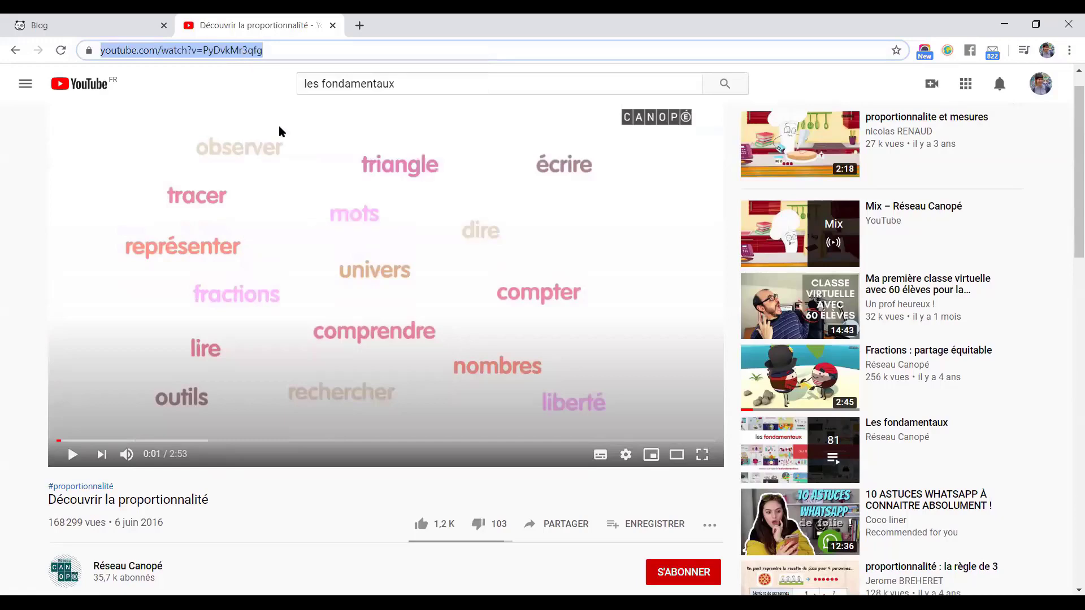
Return to the blog post and insert the YouTube video from the copied URL as multimedia content
click(124, 28)
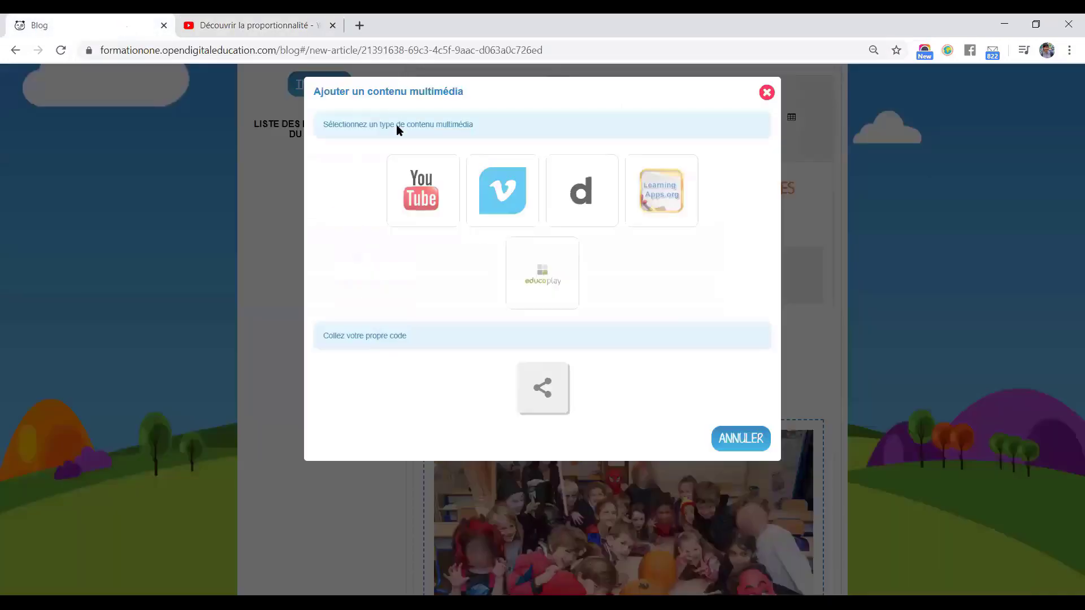
click(409, 187)
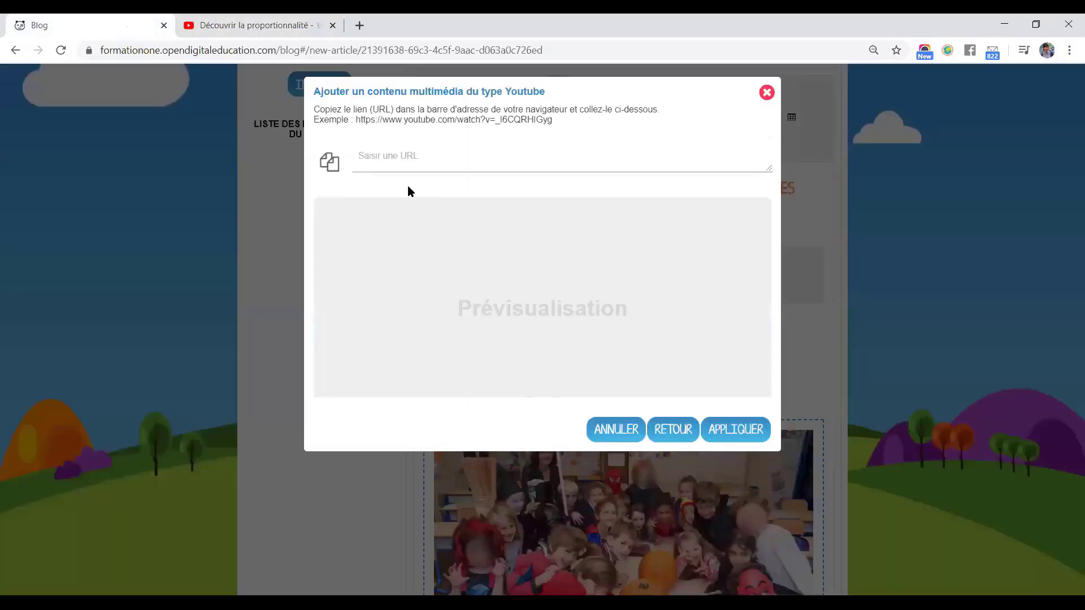
click(426, 164)
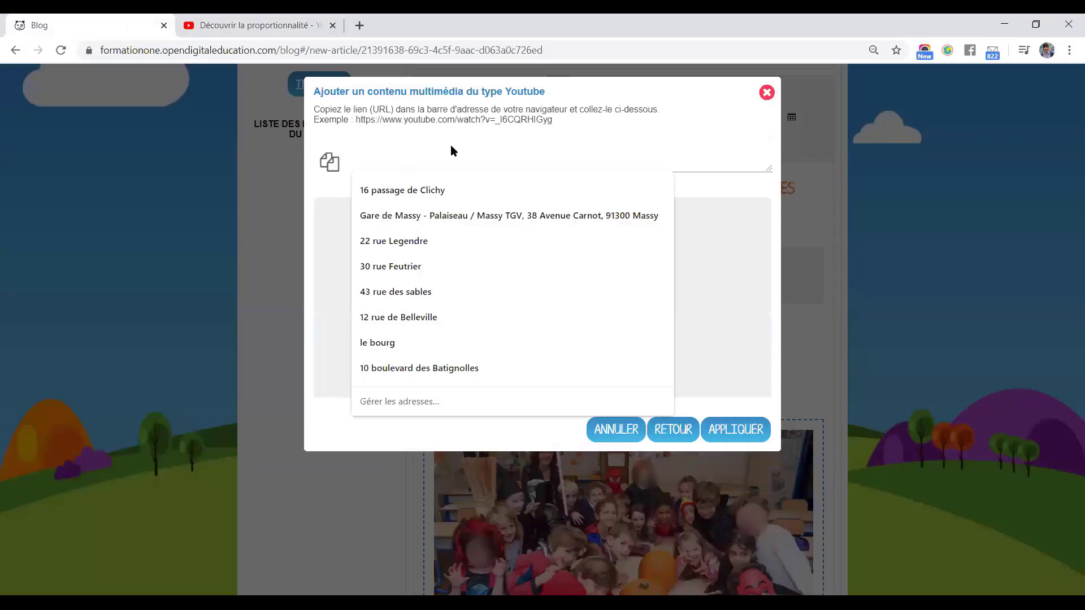
click(450, 145)
click(452, 160)
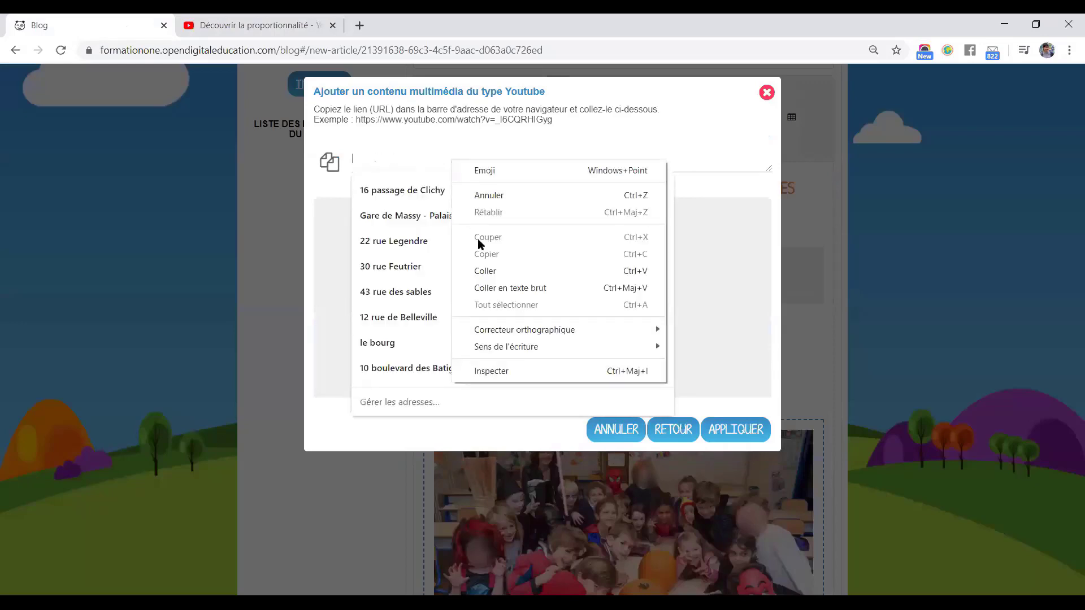
click(486, 271)
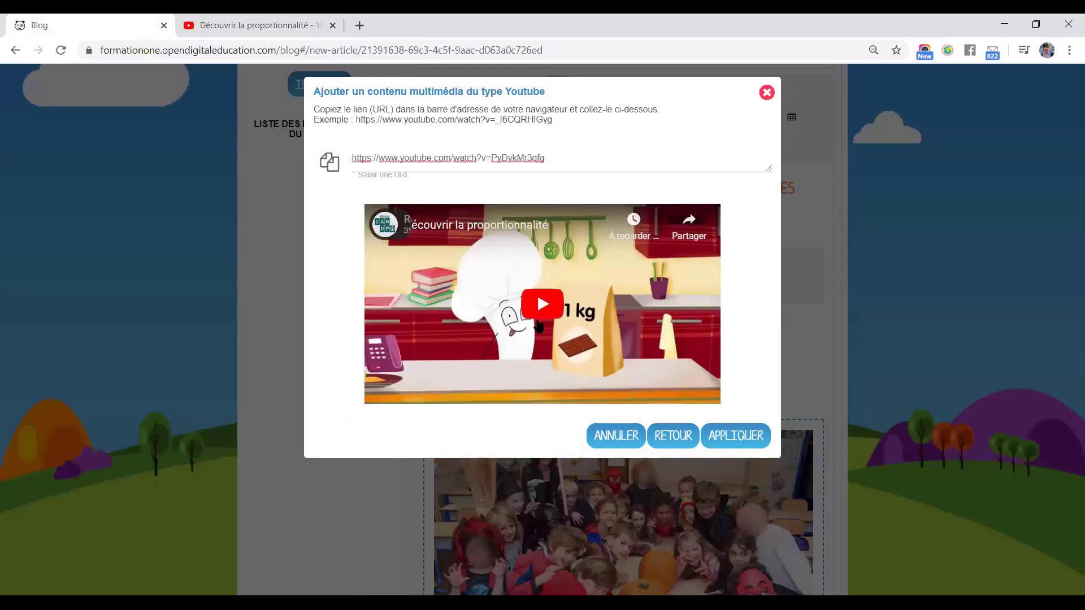
click(736, 441)
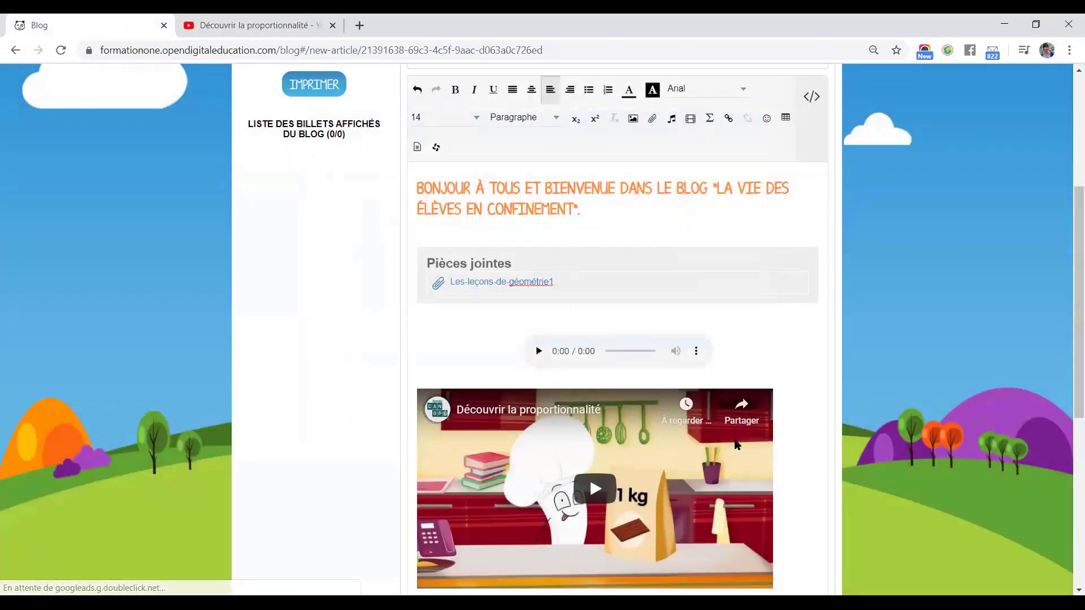
Add a blank line between the video and the class photo, and bring up the multimedia content types again
scroll(735, 443, down, 1)
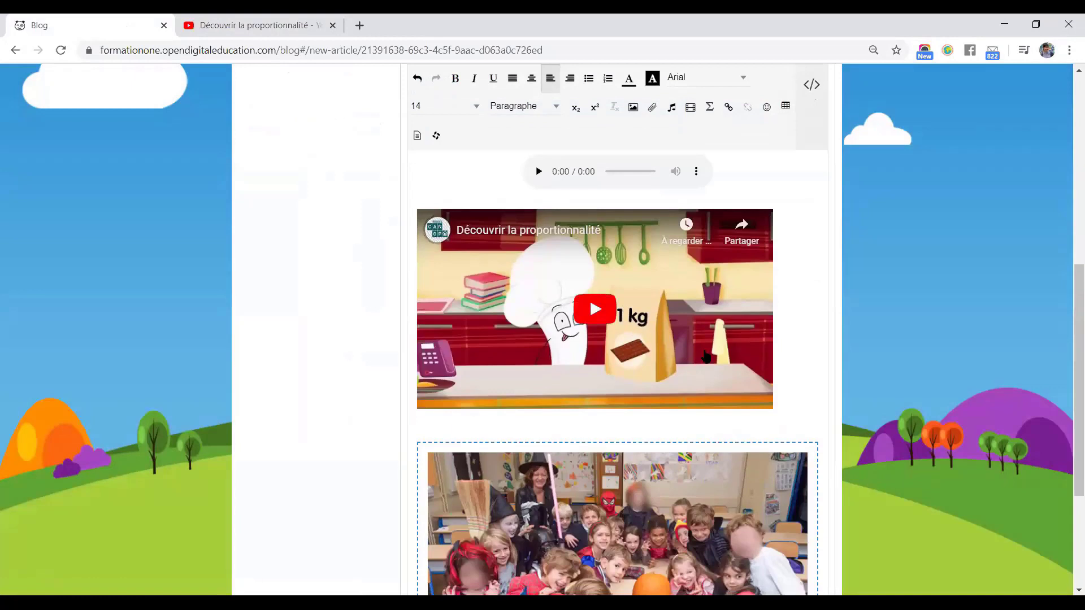
click(789, 416)
key(Return)
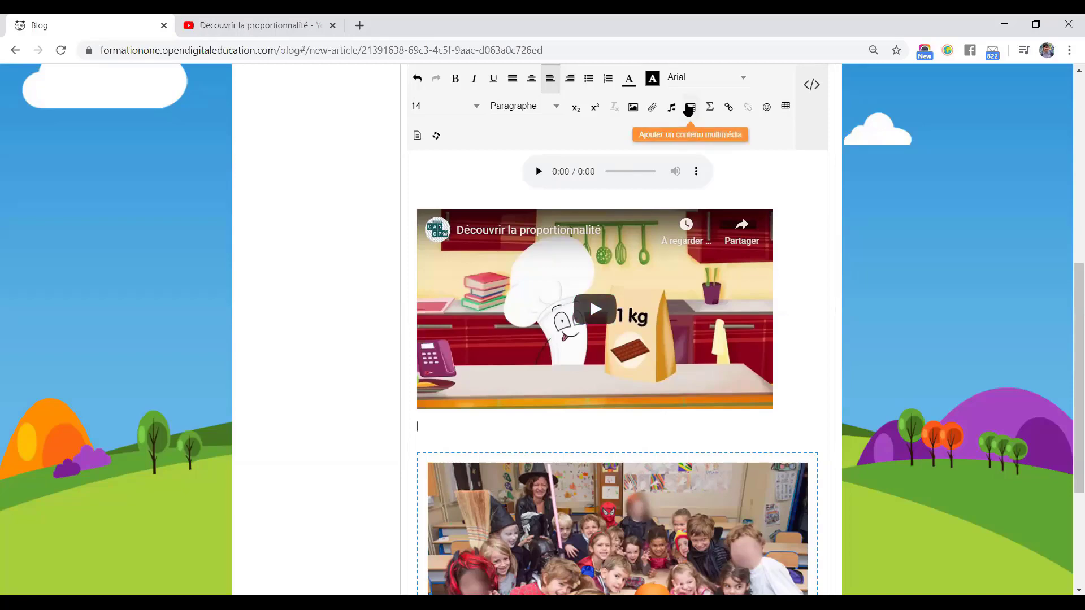
click(687, 108)
click(532, 385)
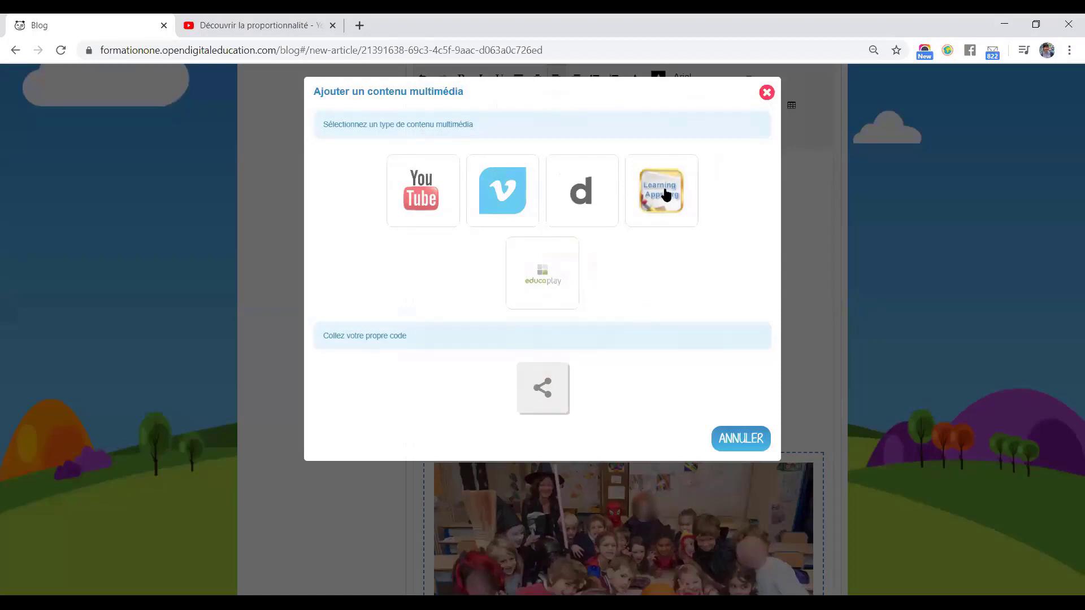
Close the YouTube page and open learningapps.org in a new browser tab
click(332, 25)
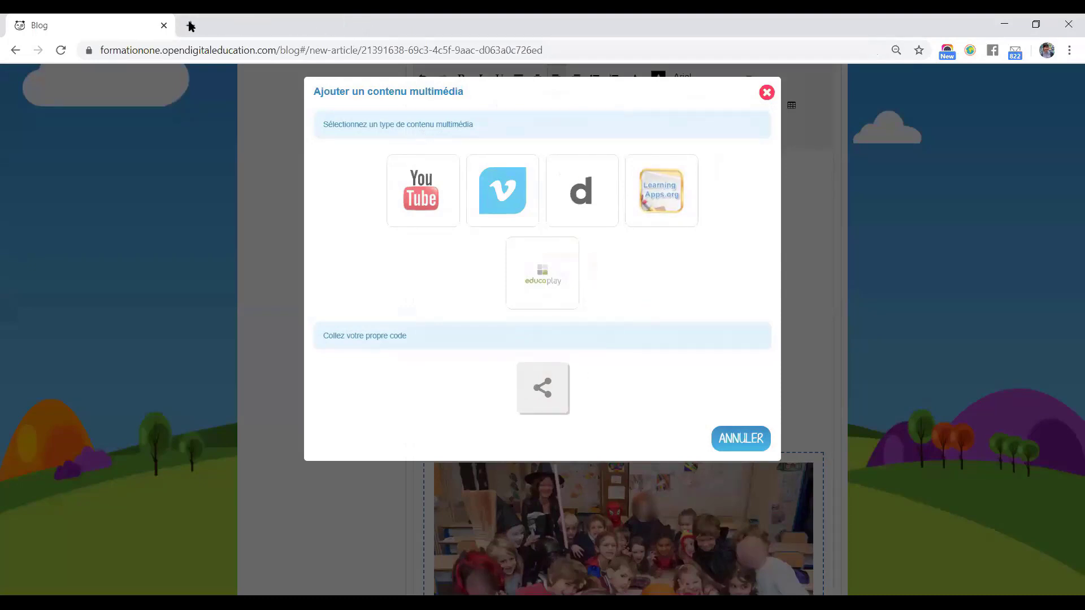
click(190, 26)
text(learni)
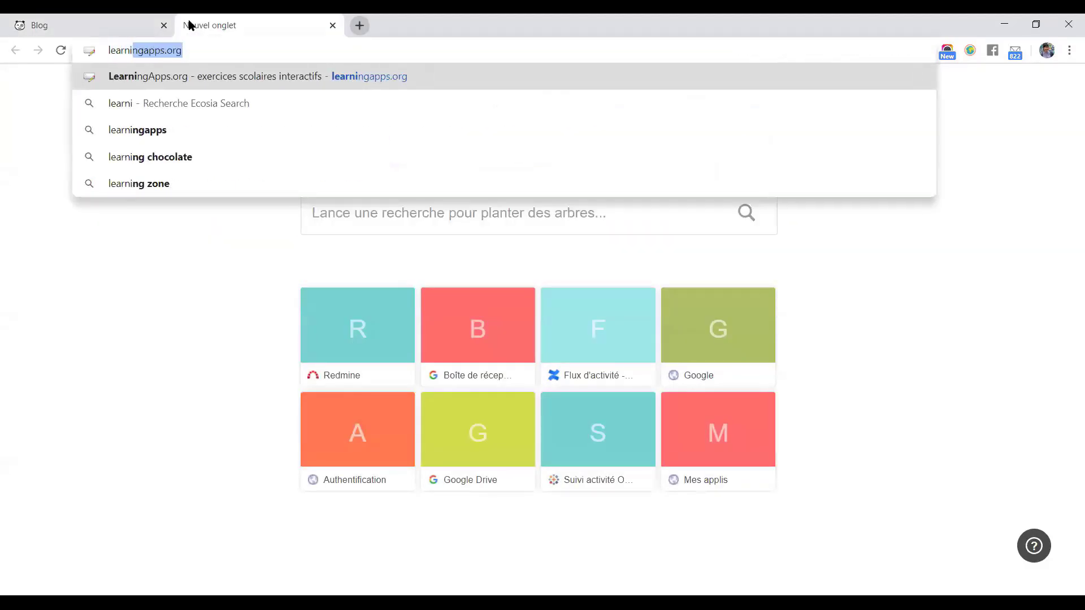
key(Return)
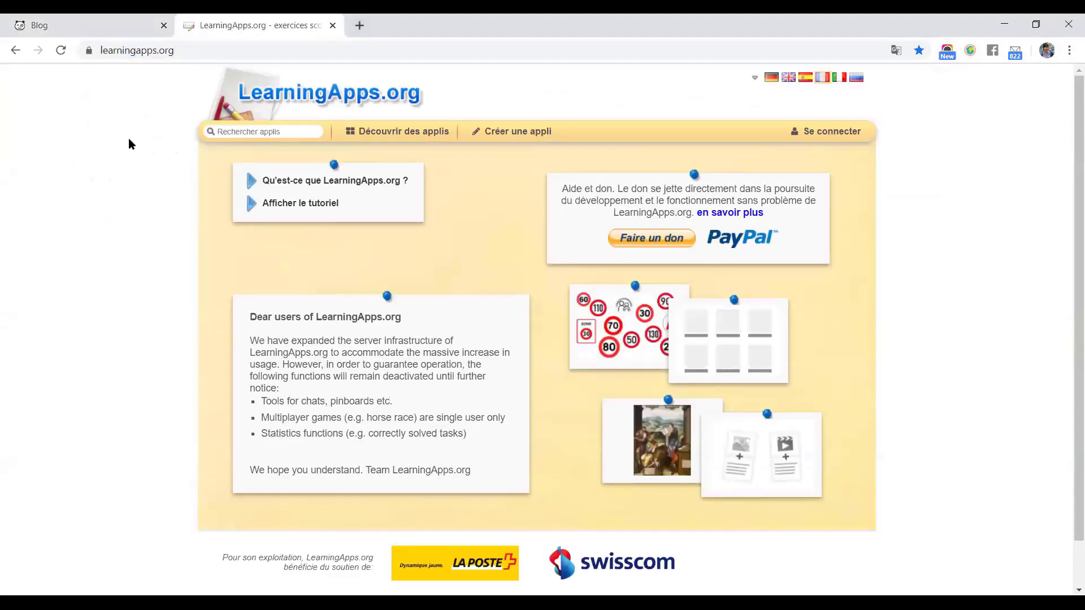
Browse the LearningApps example apps and open "Bien connaître les requins"
click(371, 140)
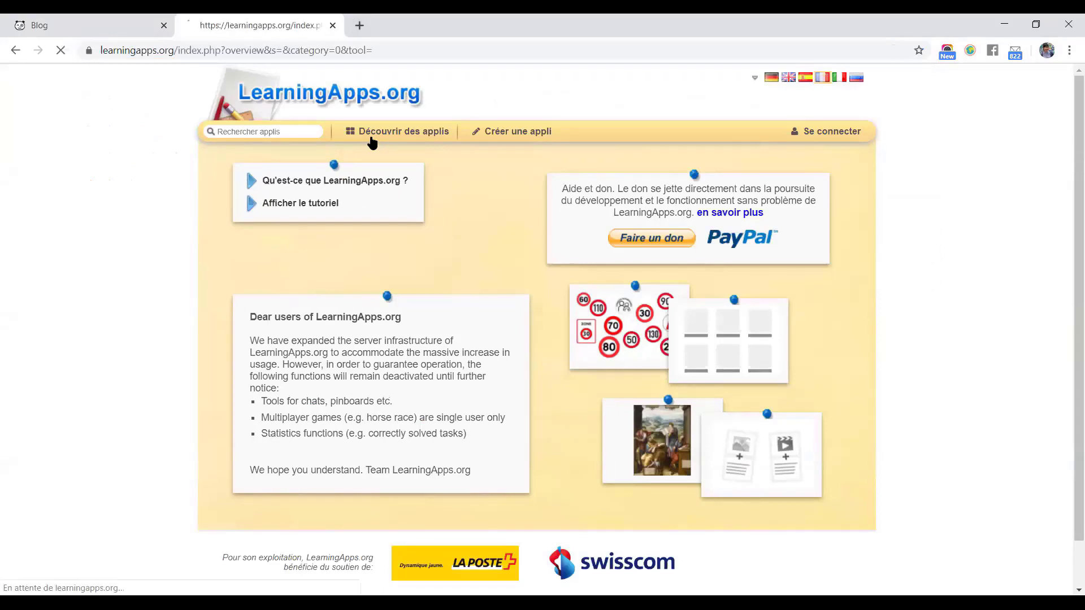
scroll(174, 329, down, 1)
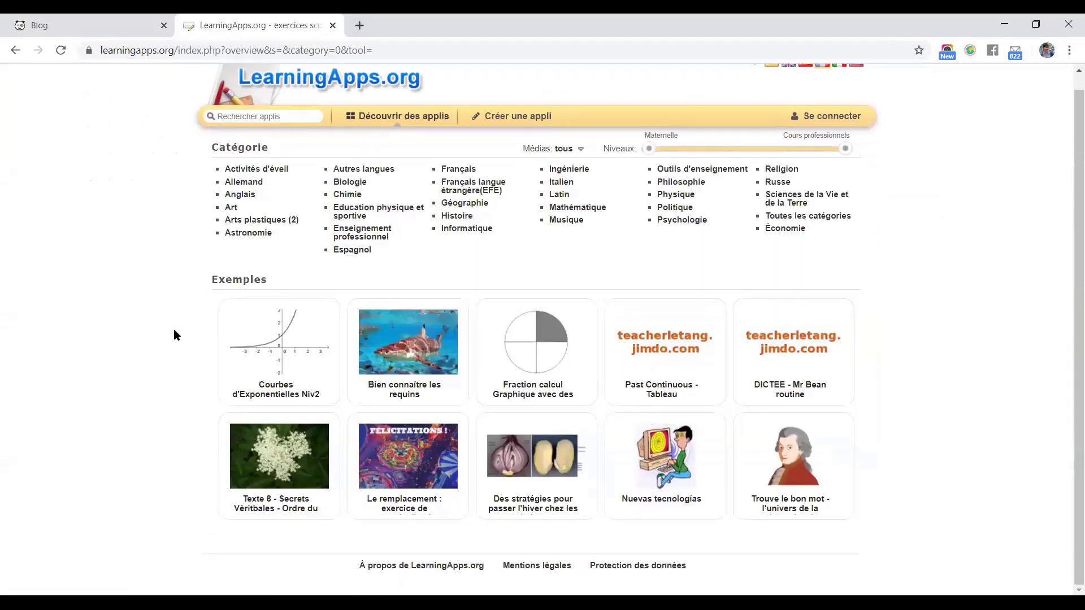
click(411, 377)
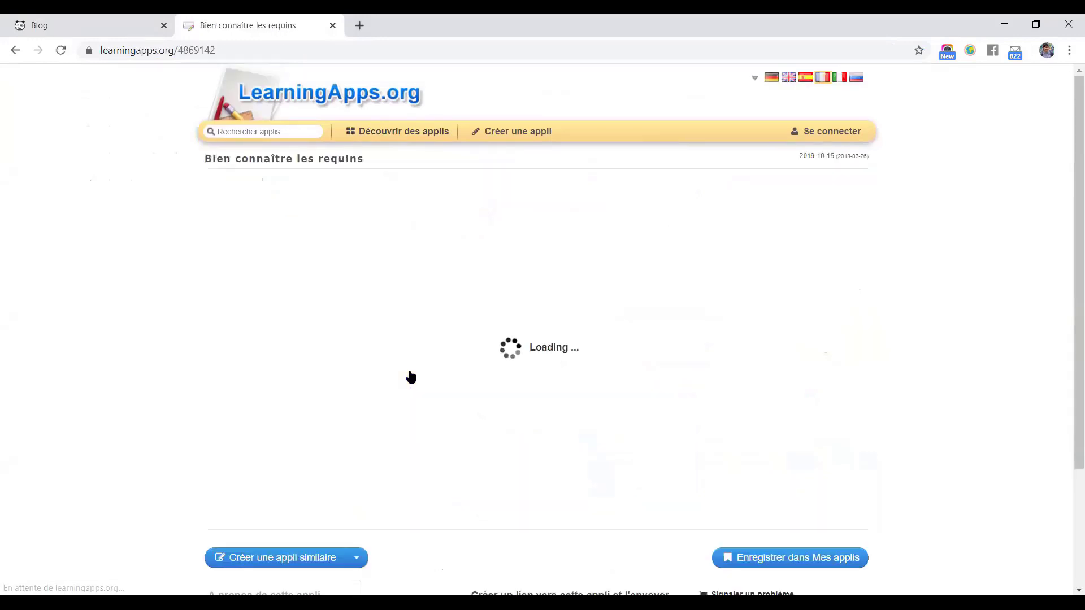
Copy the embed code of the "Bien connaître les requins" app
scroll(411, 377, down, 3)
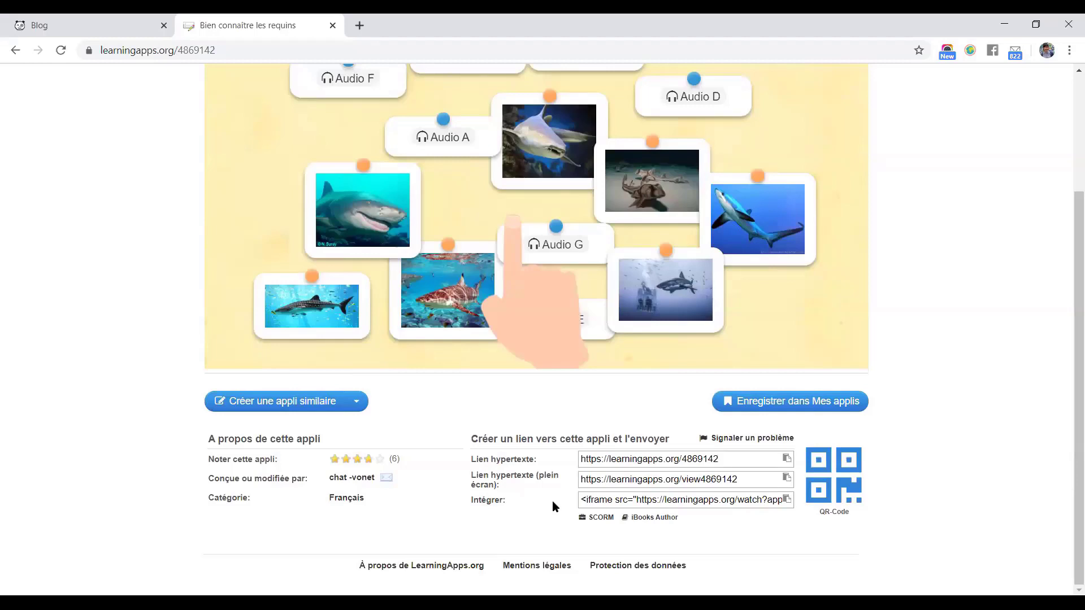
triple_click(487, 501)
click(601, 501)
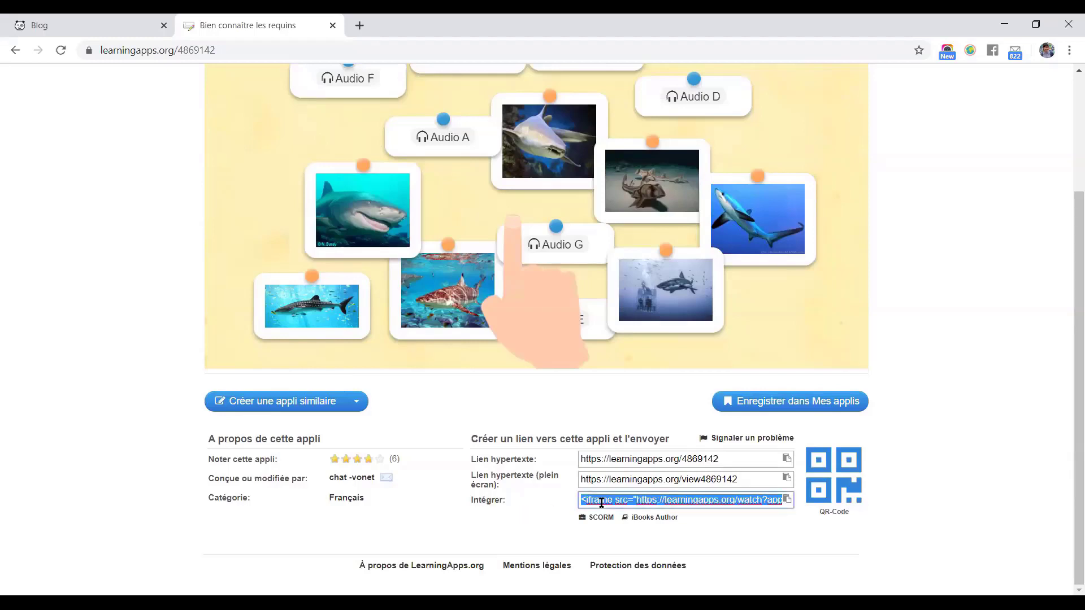
right_click(601, 502)
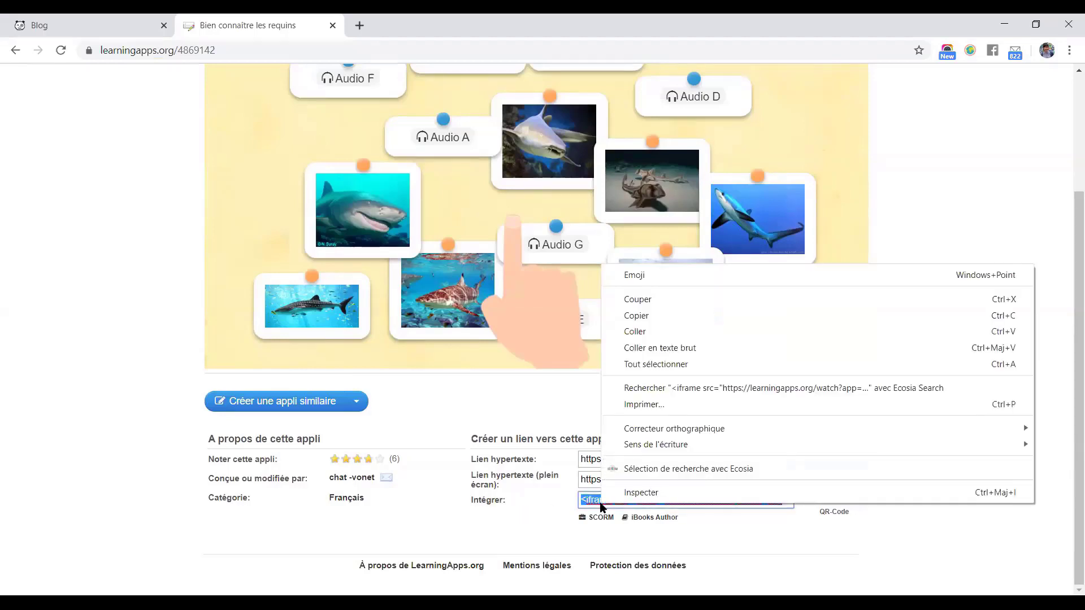
click(647, 315)
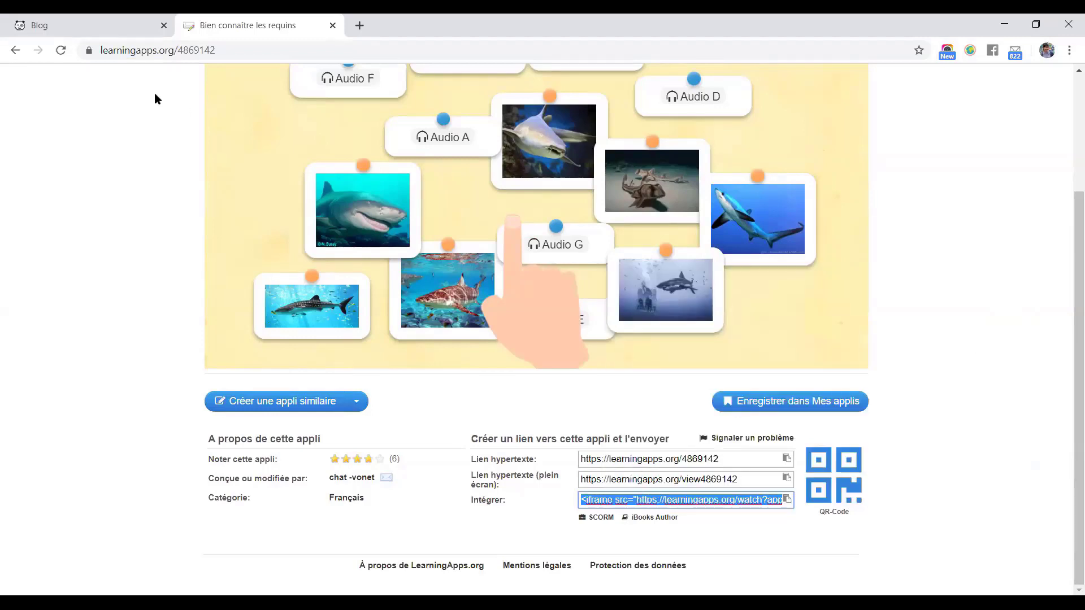
Return to the blog post and insert the LearningApps shark activity by pasting its embed code as custom multimedia content
click(86, 31)
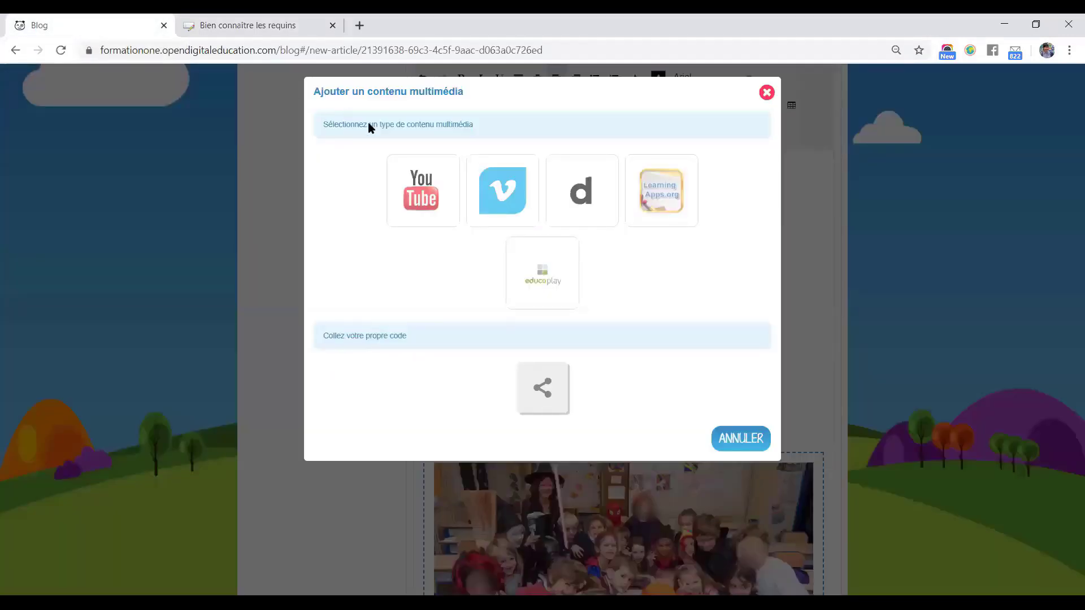
click(539, 398)
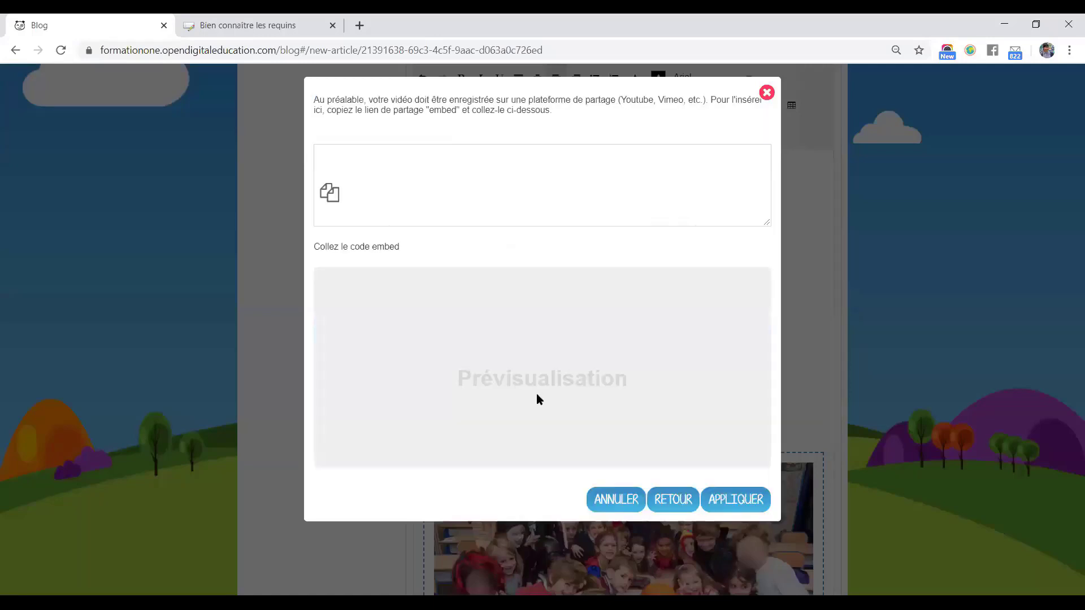
right_click(428, 177)
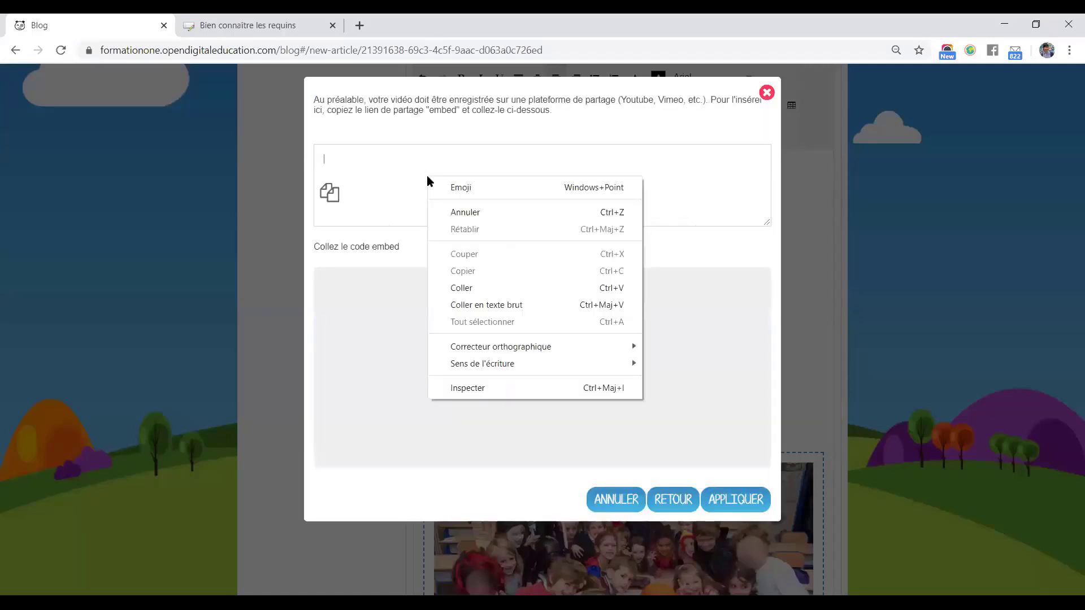
click(467, 288)
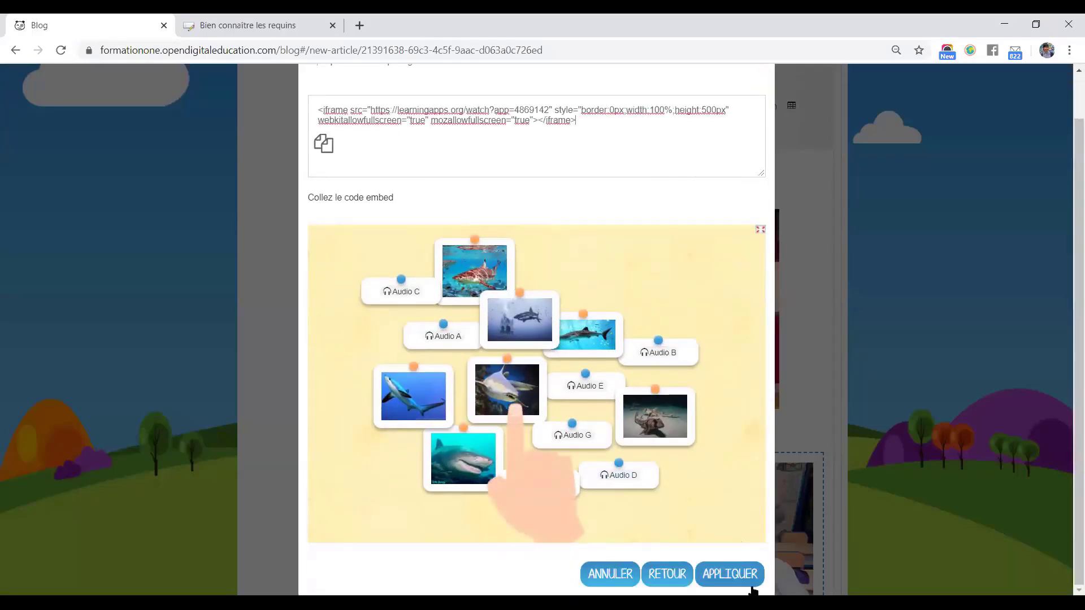
click(730, 574)
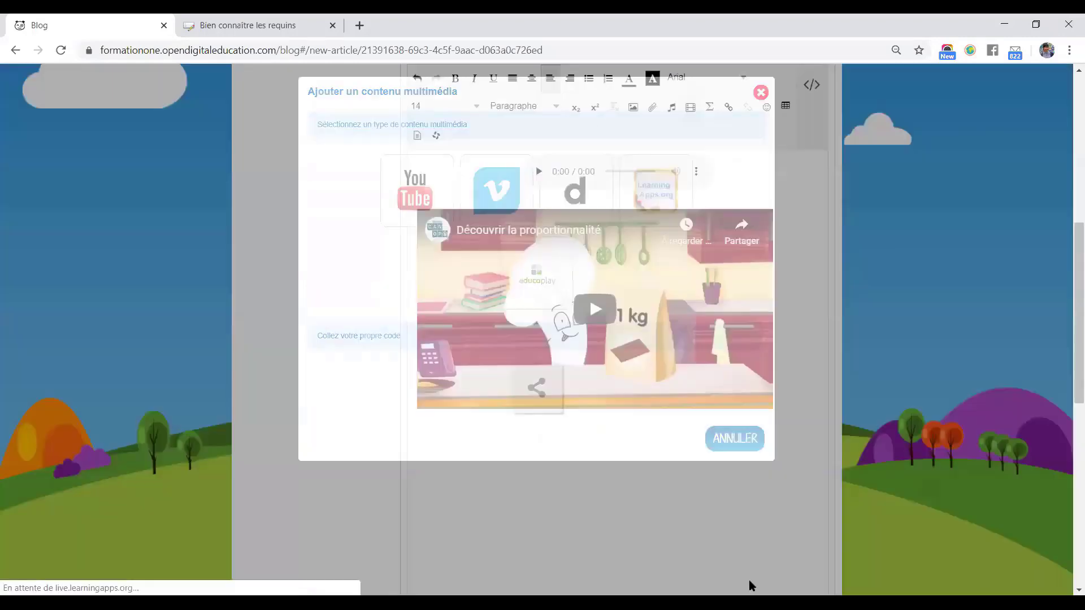
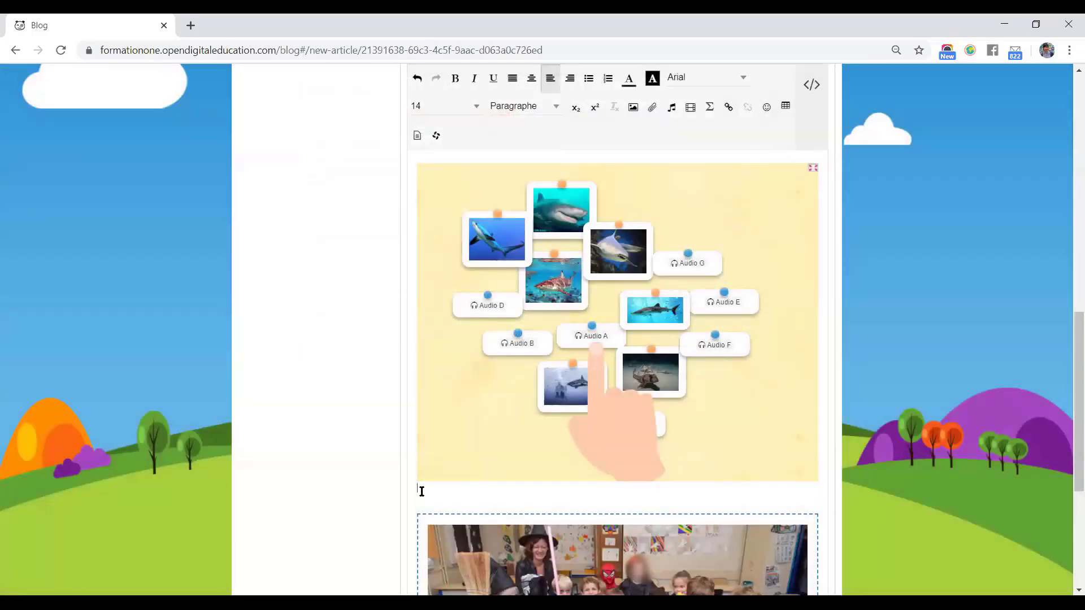
Write "Merci de cliquer sur le lien de la frise" below the shark app and link "frise" to the timeline "L'histoire de l'humanité"
key(Return)
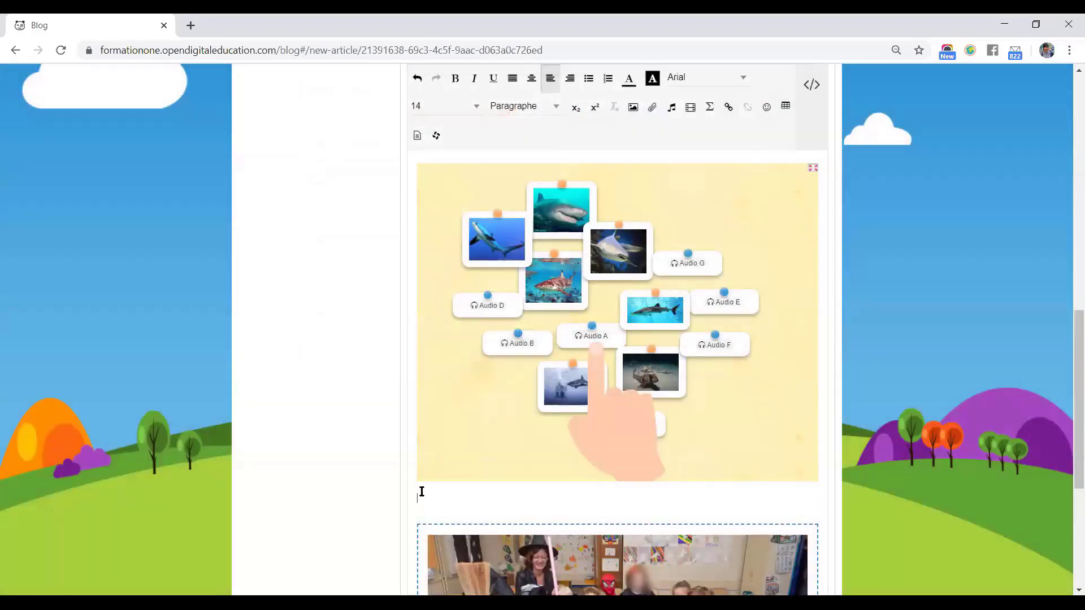
text(Merci de cliquer sur le lien de la frise)
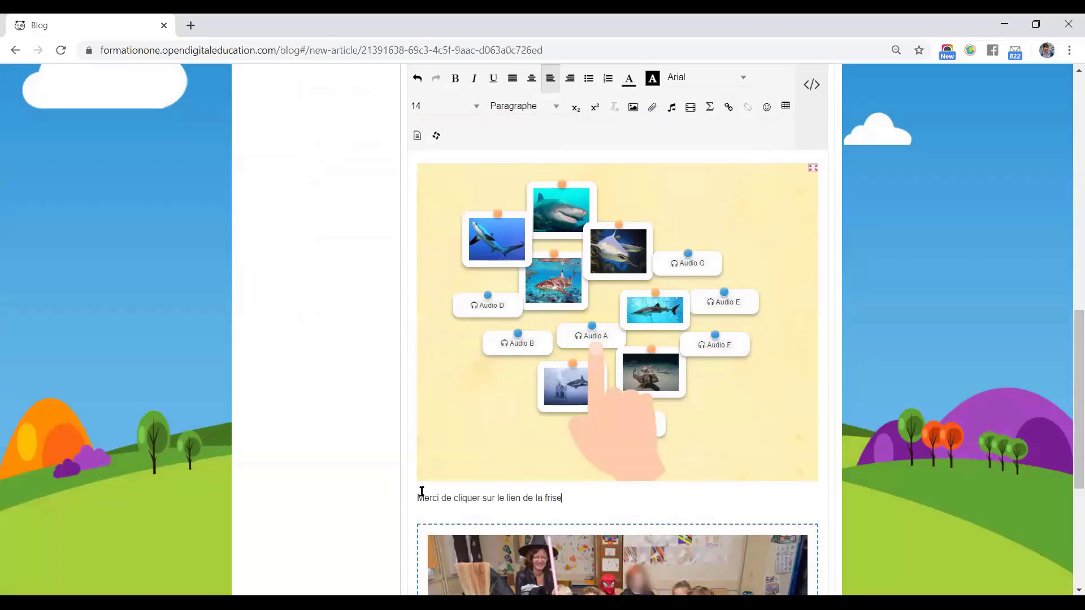
double_click(553, 498)
click(727, 107)
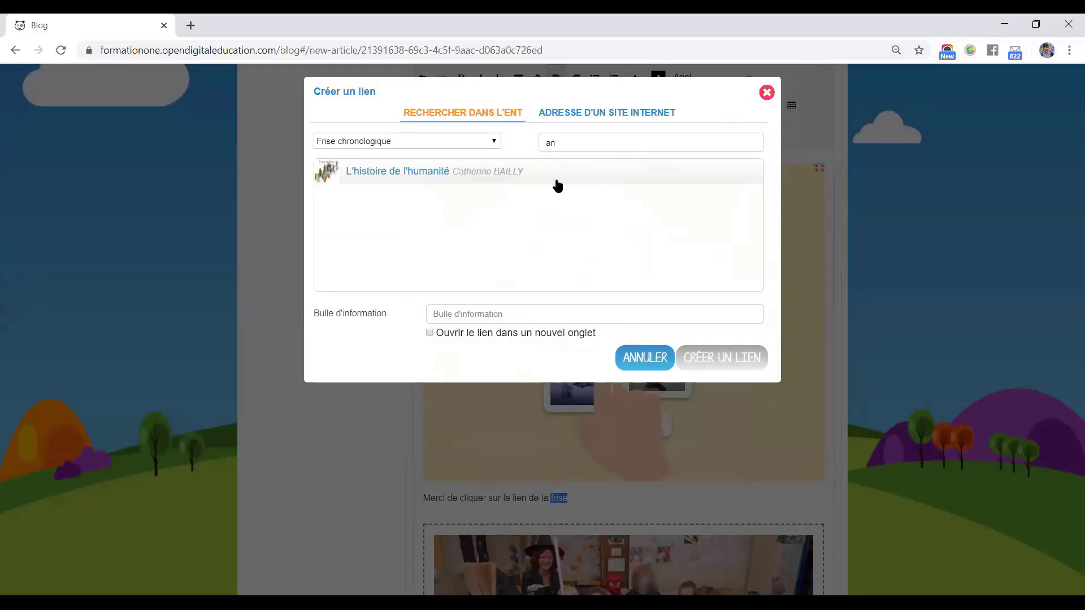
click(531, 183)
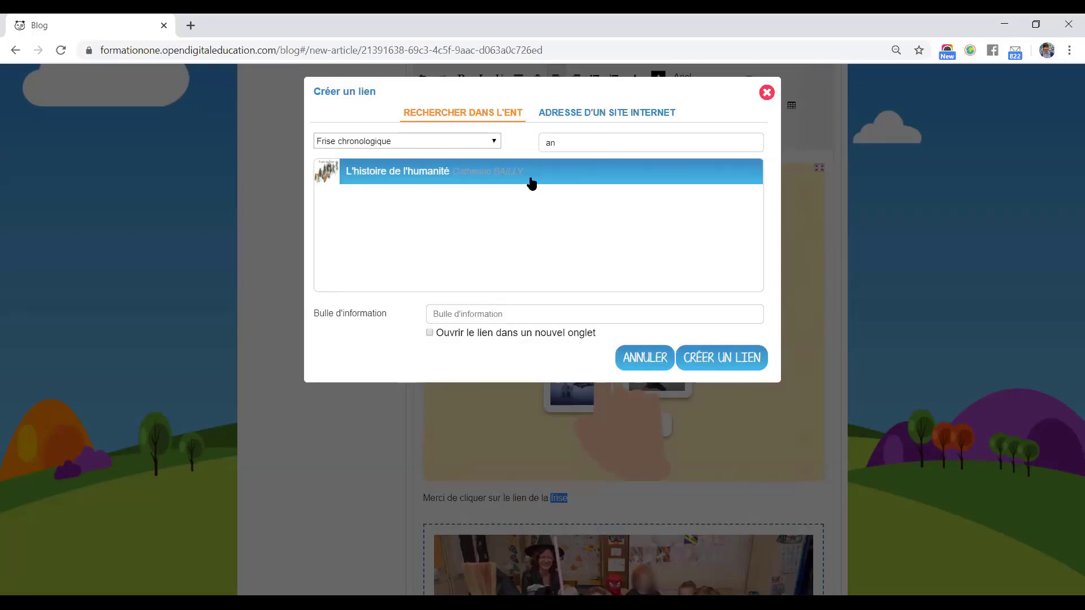
click(728, 368)
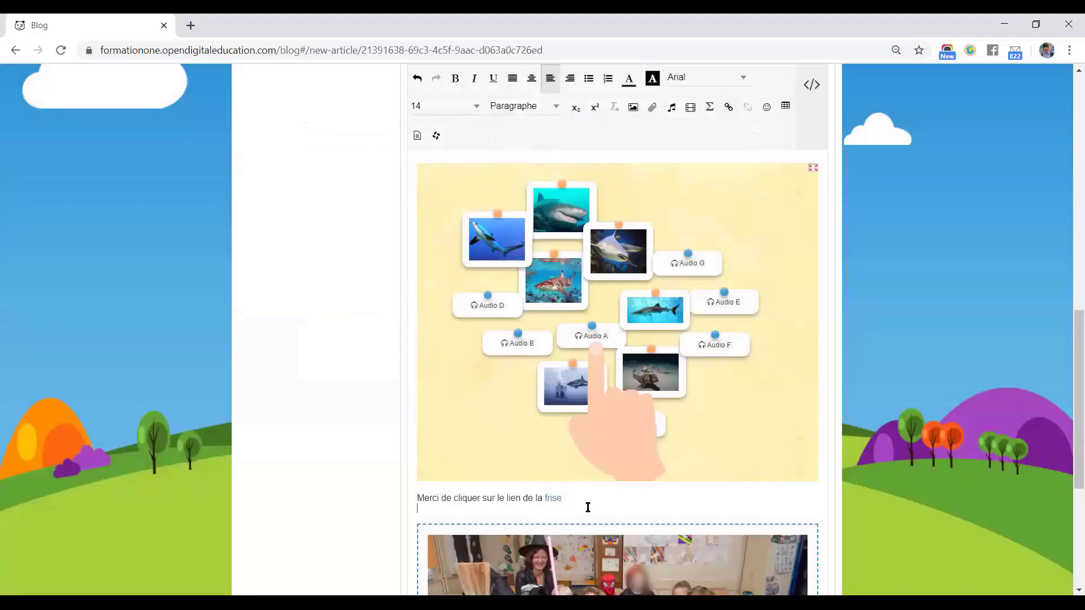
Add the line "Merci de cliquer sur ce lien" below the timeline sentence
click(556, 505)
key(Return)
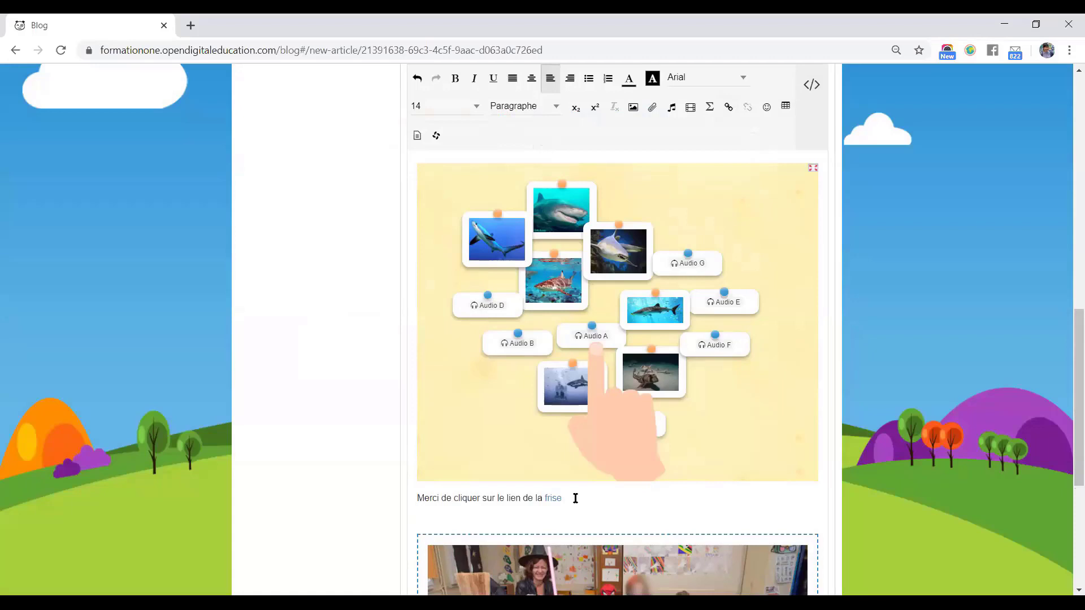
key(Return)
text(Merci de cliquer sur ce lien)
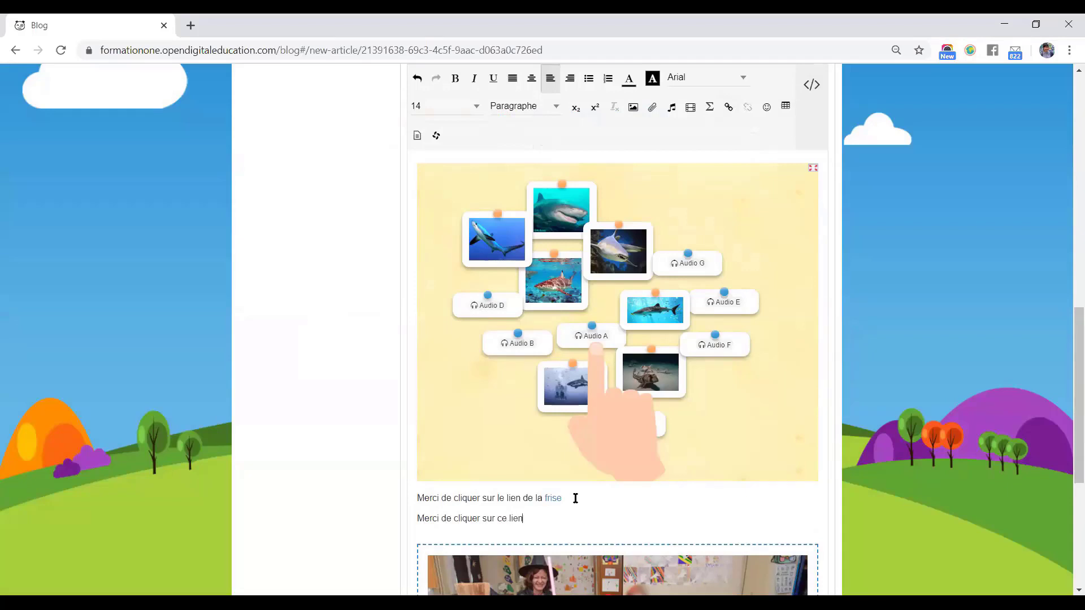
double_click(511, 520)
click(729, 108)
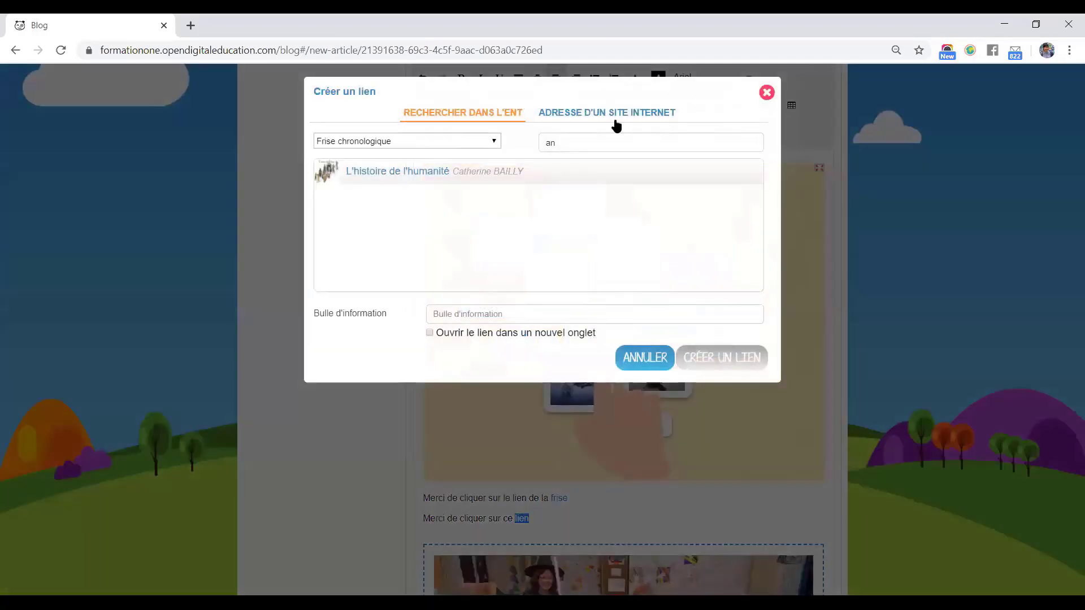
click(619, 116)
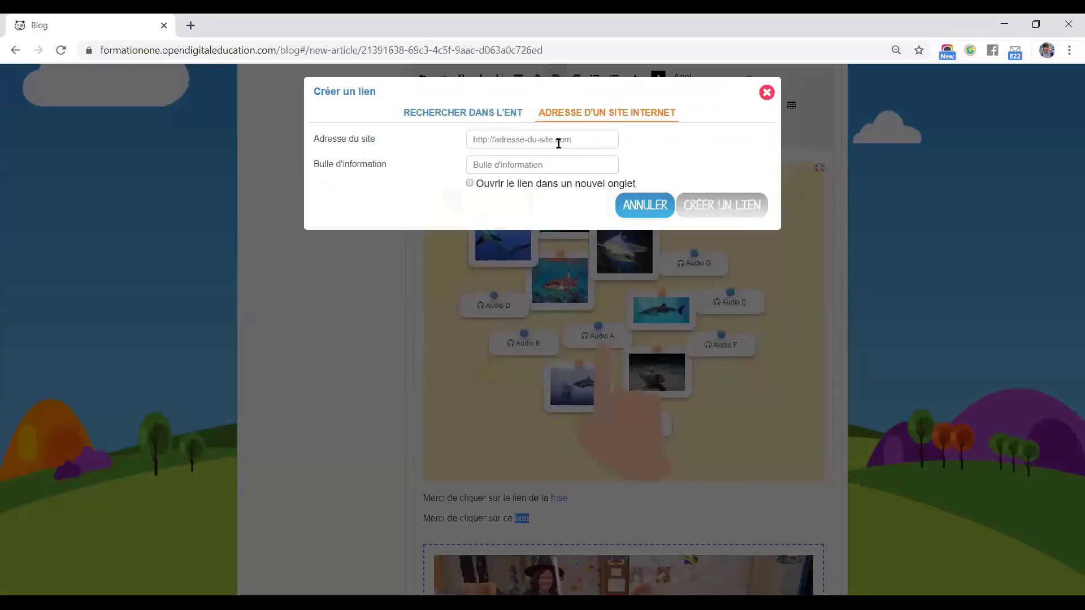
click(470, 184)
click(767, 93)
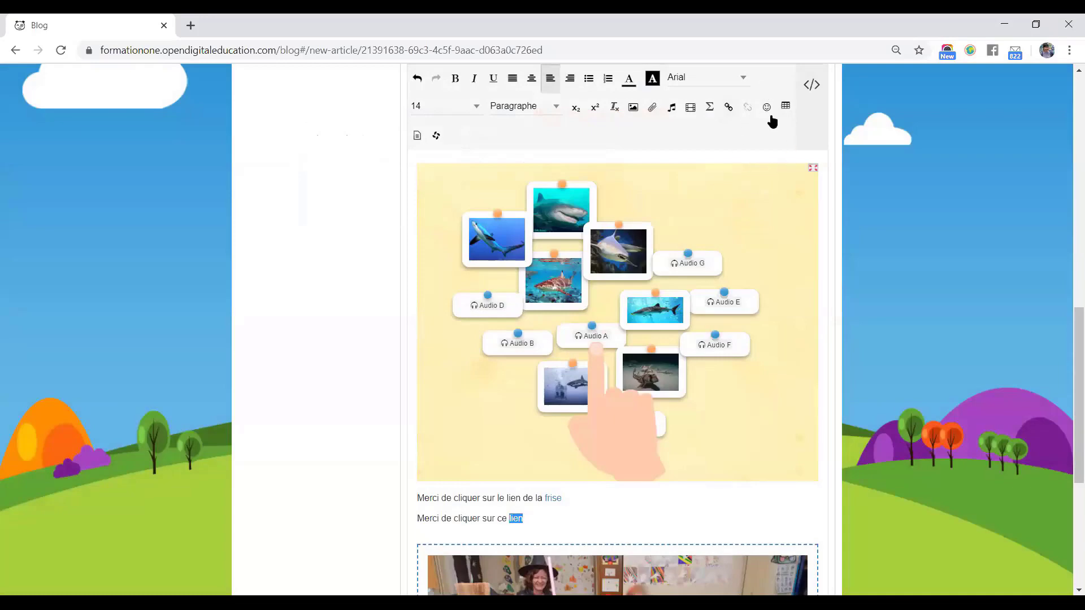
Examine the smileys and page templates available for the post
click(766, 109)
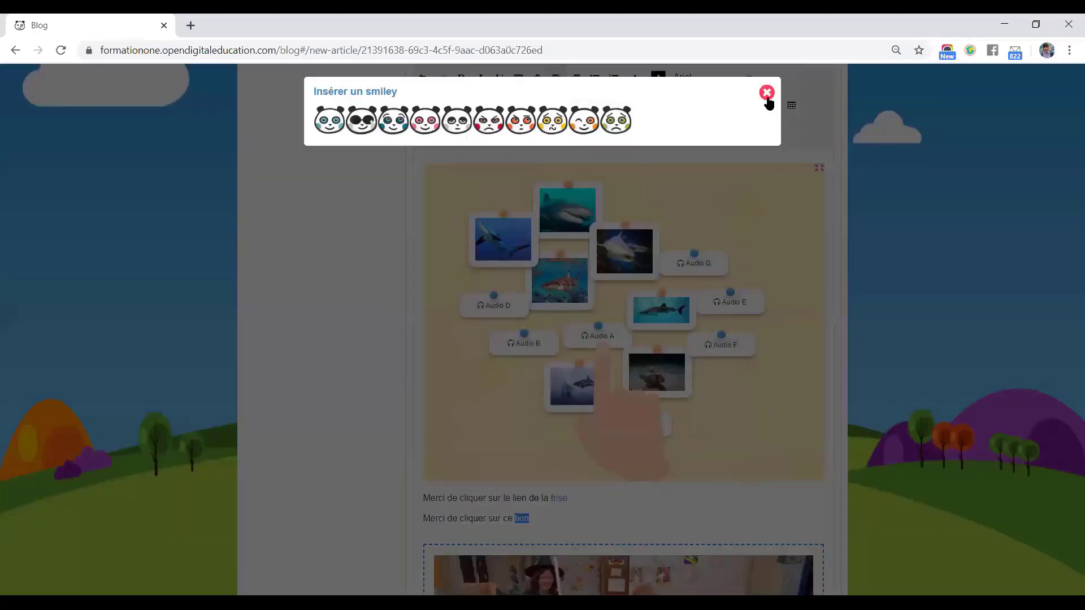
click(769, 102)
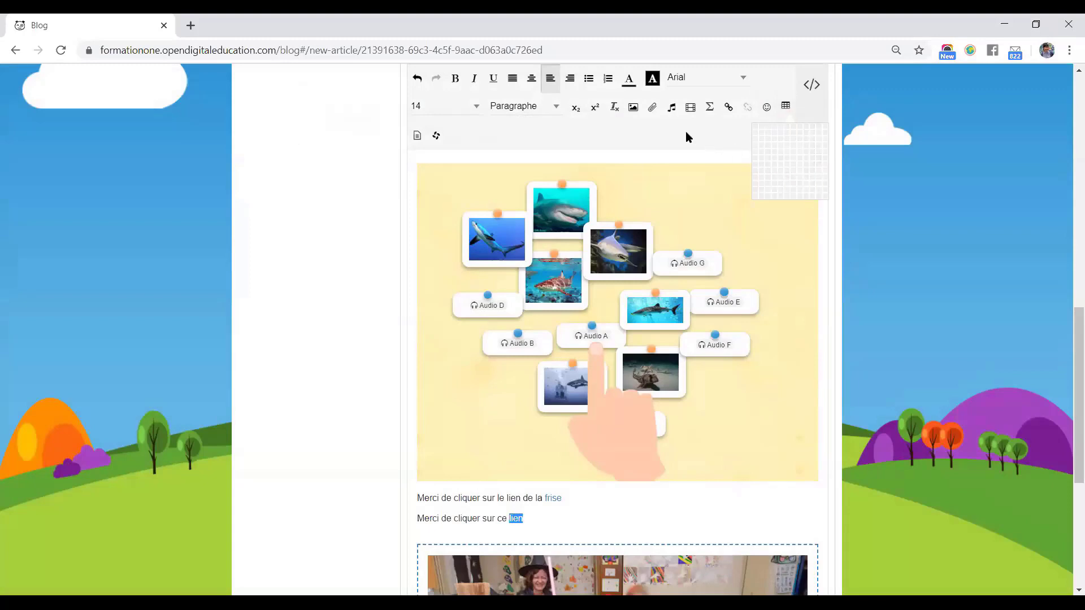
click(417, 135)
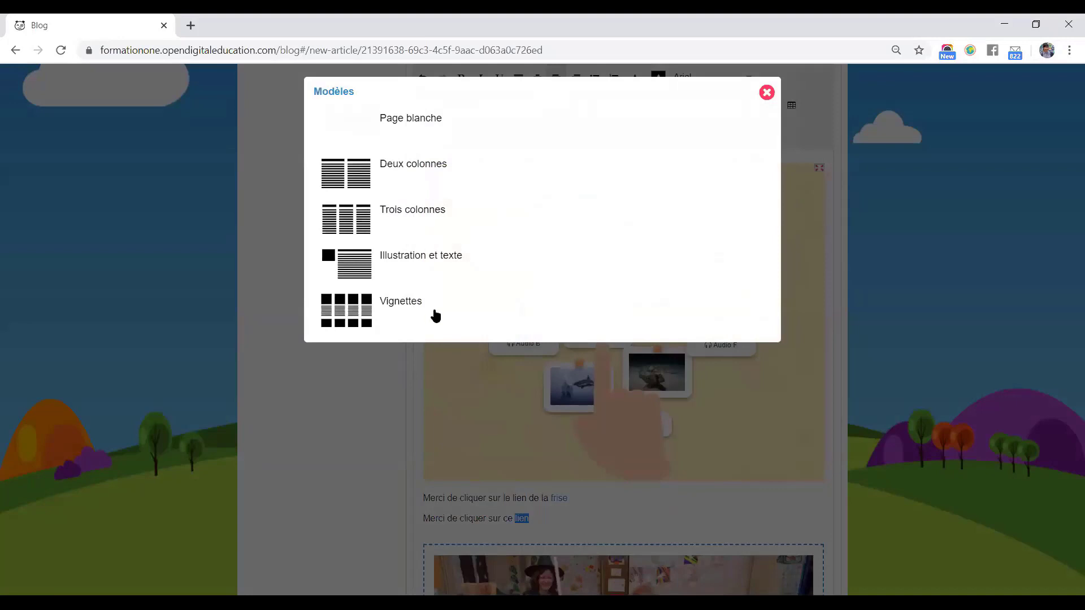
click(767, 92)
Insert the eduMedia resource "L'arbre" from Animaux et végétaux, L'arbre, la fleur et le fruit, in place of the selected word "lien"
click(435, 138)
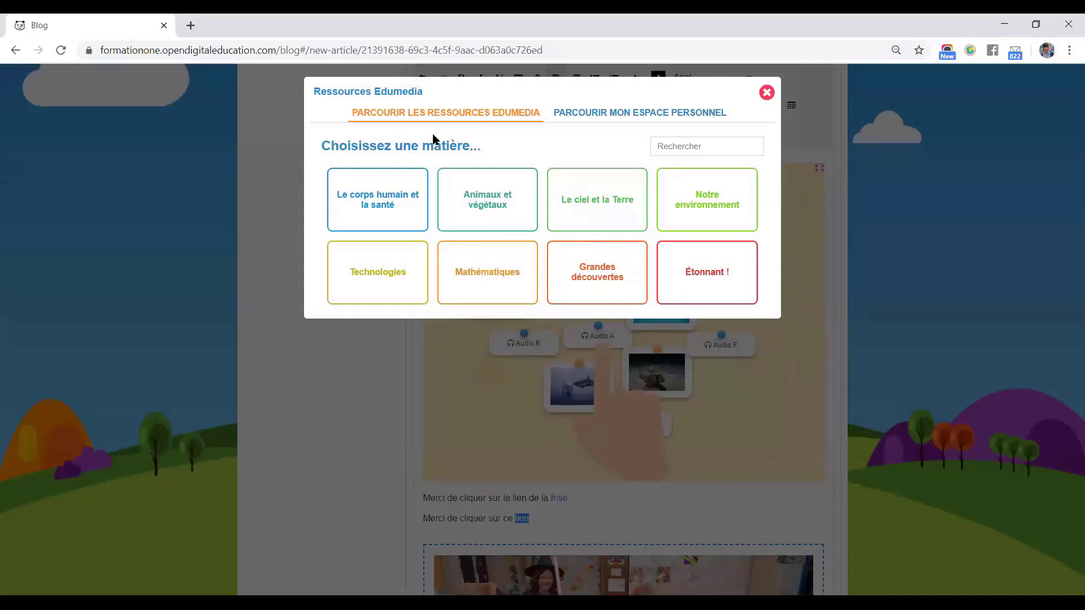
click(468, 199)
click(481, 223)
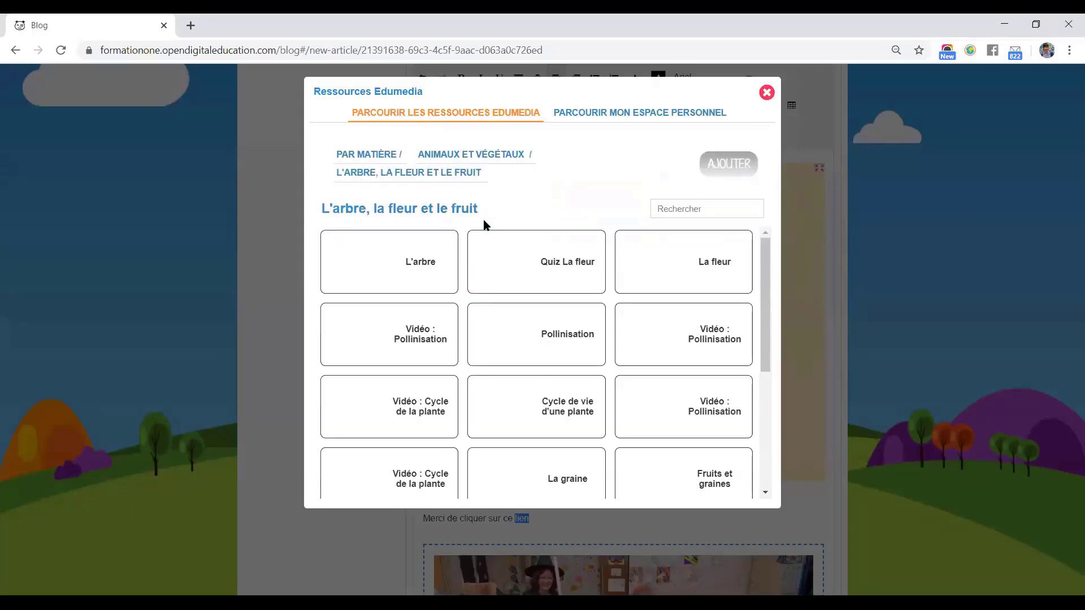
click(401, 257)
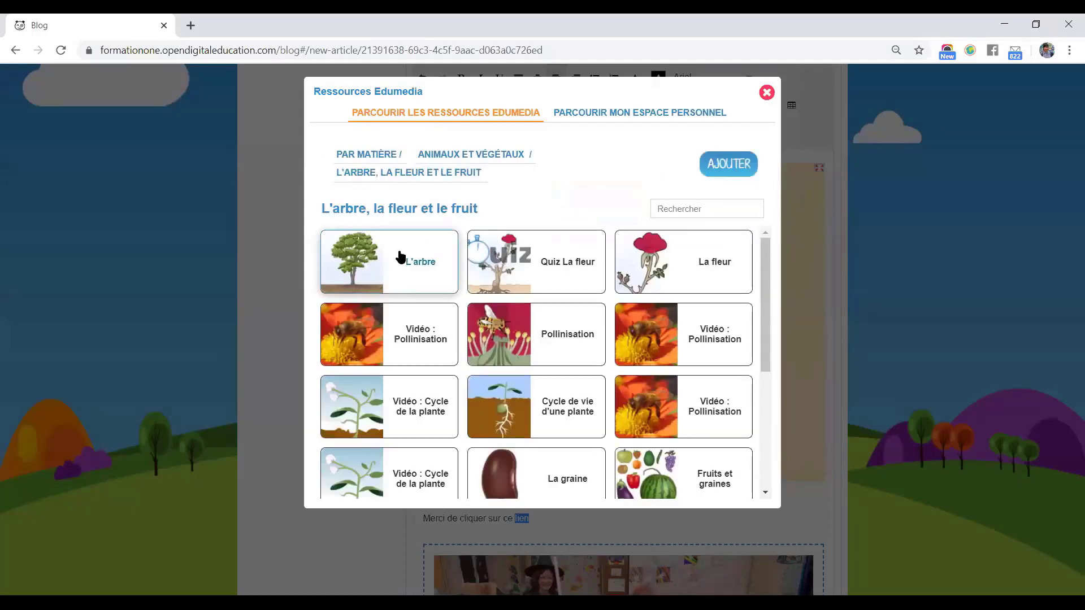
click(727, 162)
scroll(634, 353, down, 6)
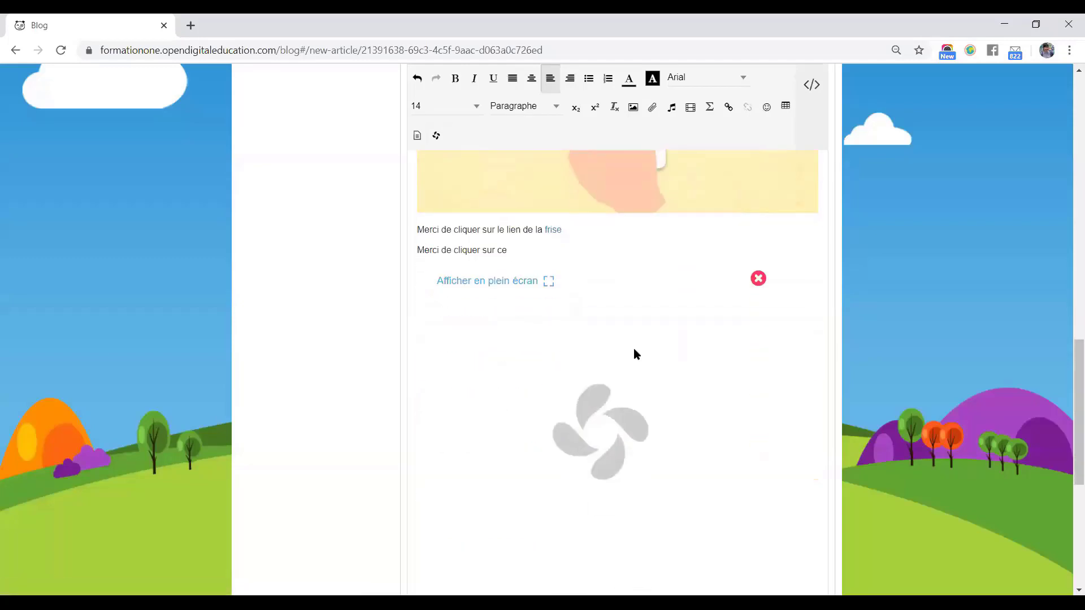
Try the Anatomie and Échange de matières views of the tree resource and review the content of the whole post
click(462, 247)
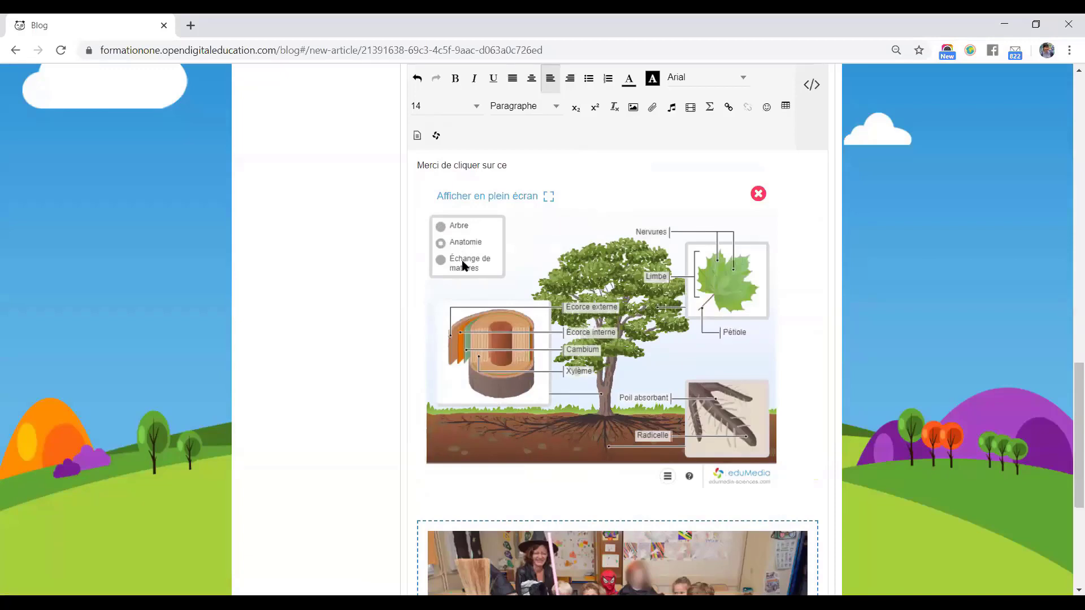
click(463, 263)
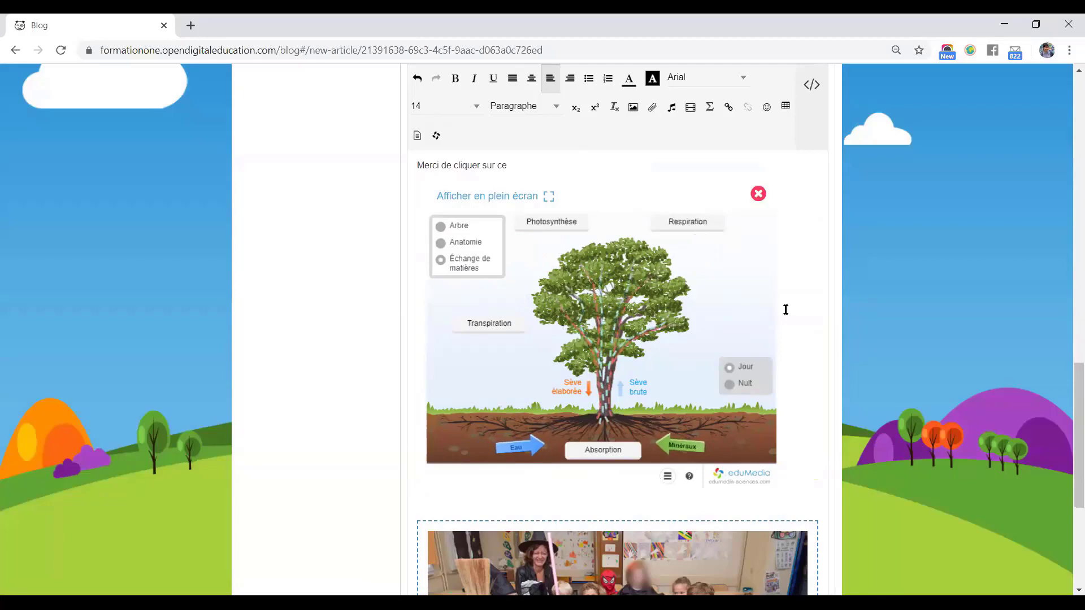
scroll(786, 311, up, 6)
scroll(786, 310, up, 8)
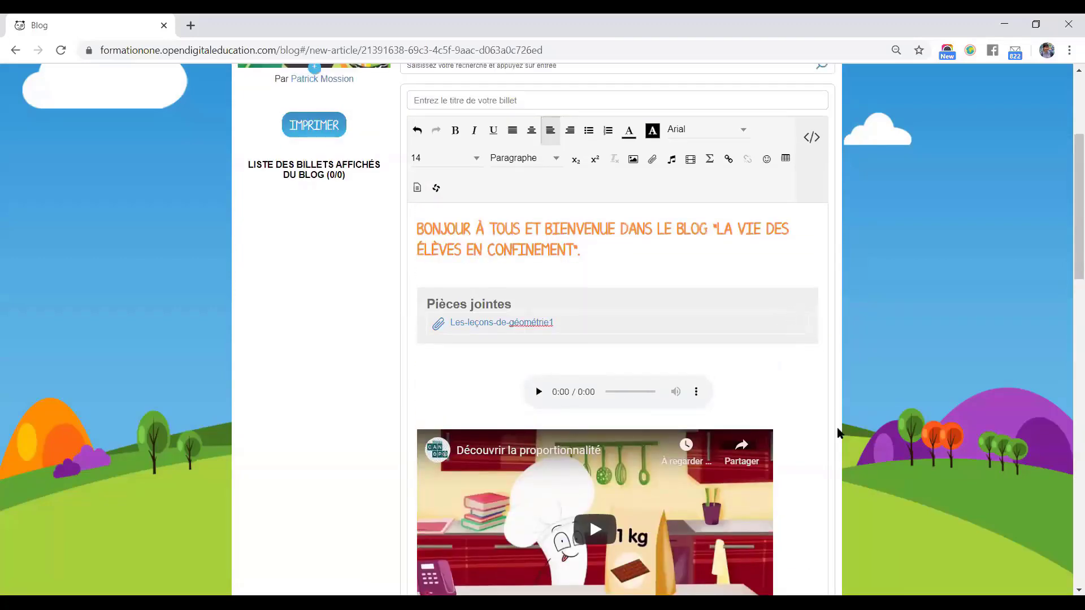
scroll(839, 433, down, 12)
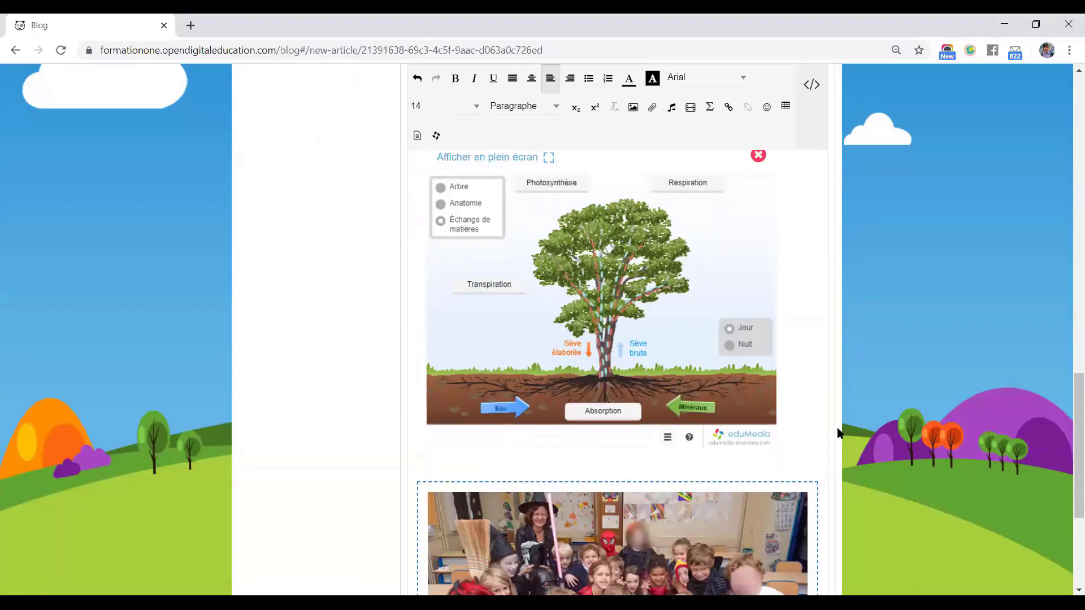
scroll(838, 433, down, 4)
scroll(838, 433, up, 6)
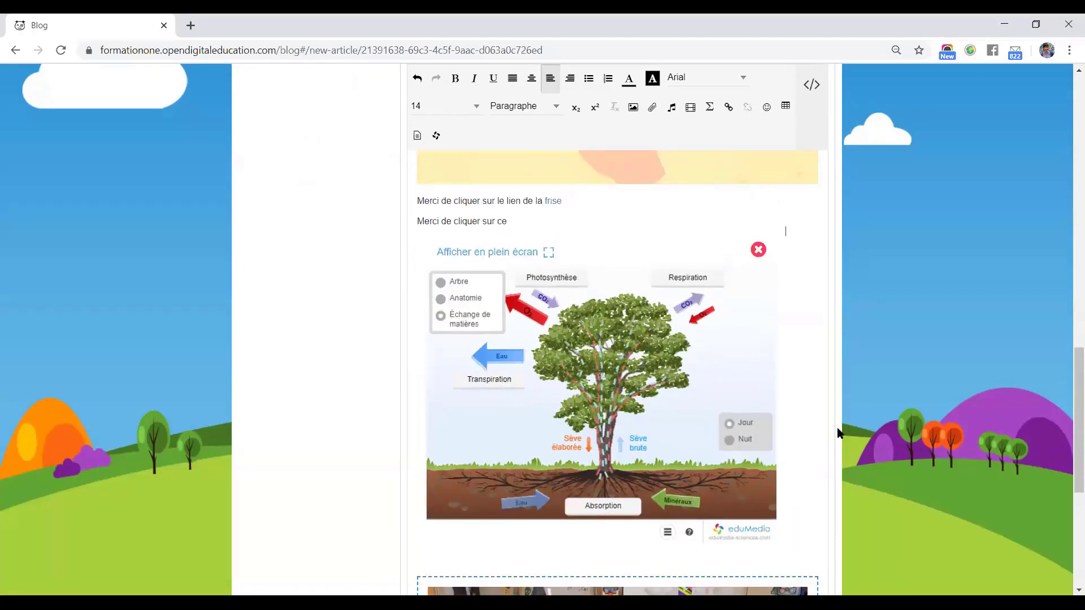
scroll(839, 433, up, 10)
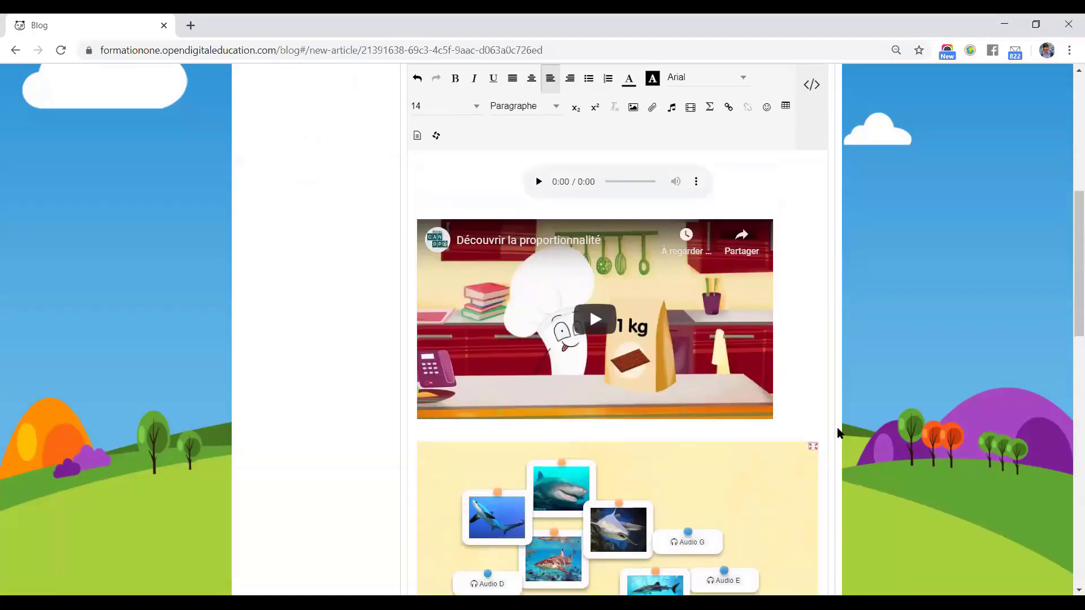
Title the post "Le premier billet du confinement"
scroll(839, 433, up, 6)
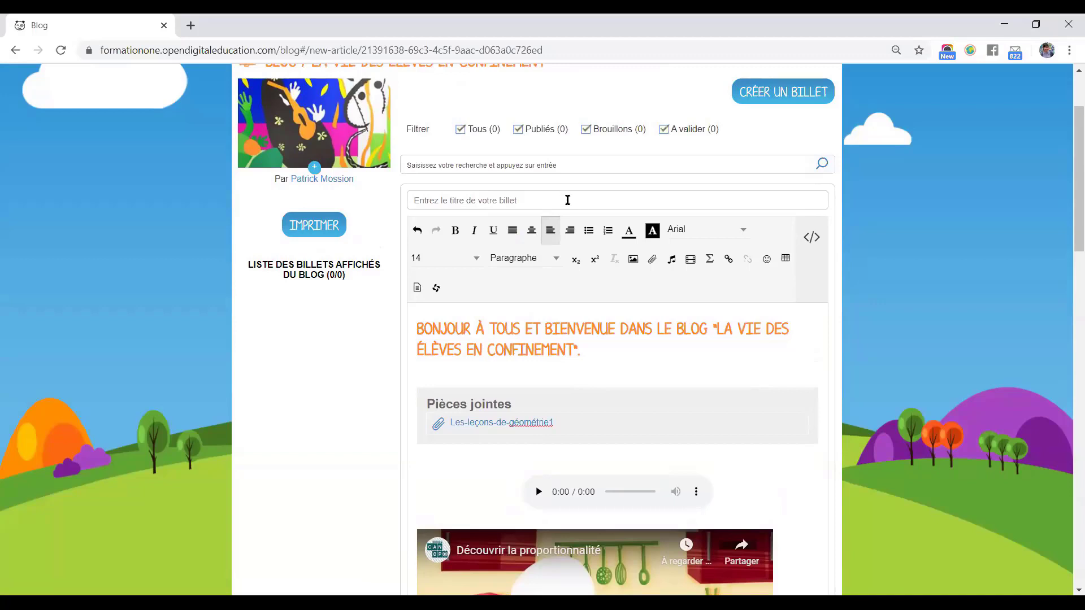
click(568, 200)
text(Le premier billet du confinement)
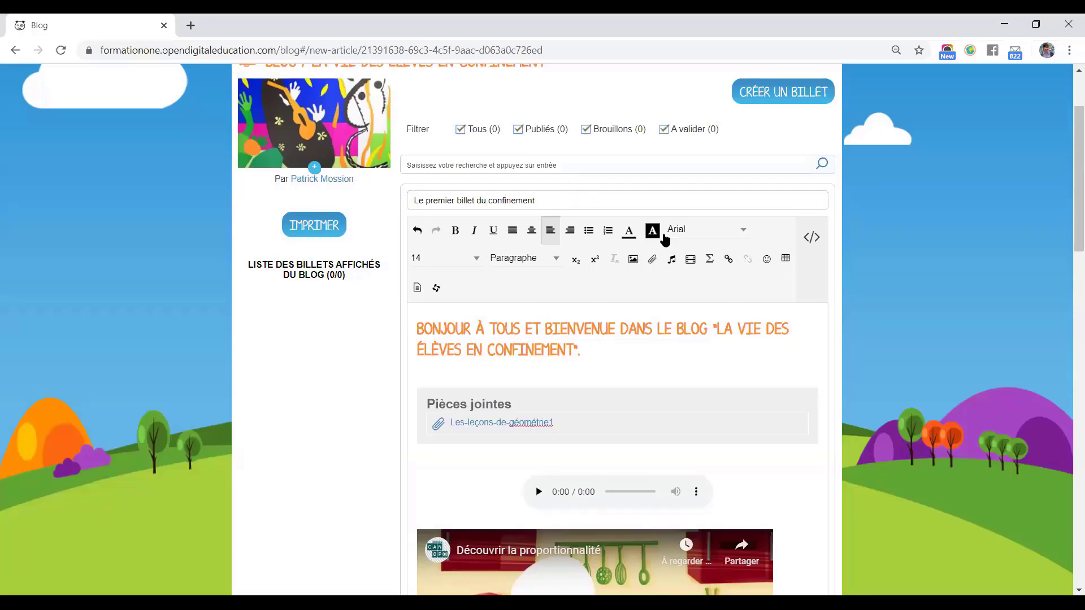
Check the content of "Le premier billet du confinement" down to its end and publish the post
scroll(736, 295, down, 10)
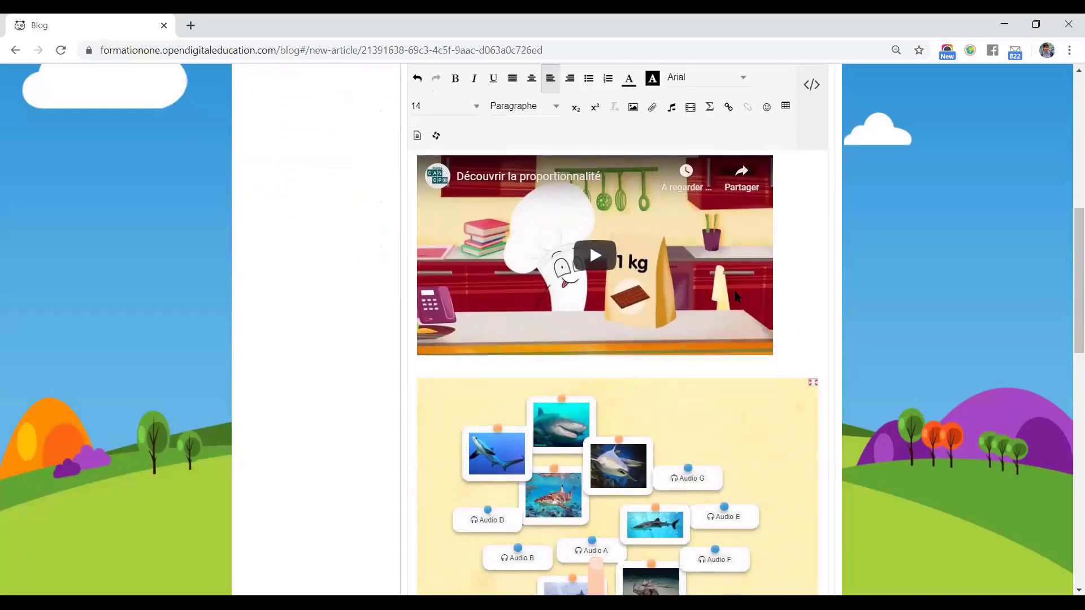
scroll(734, 291, down, 10)
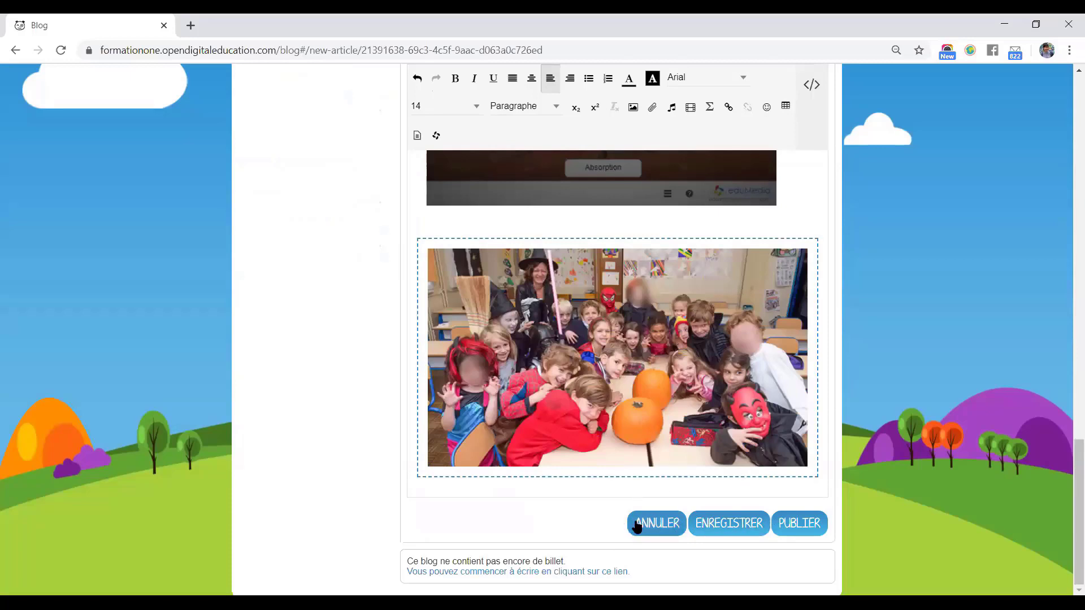
click(814, 524)
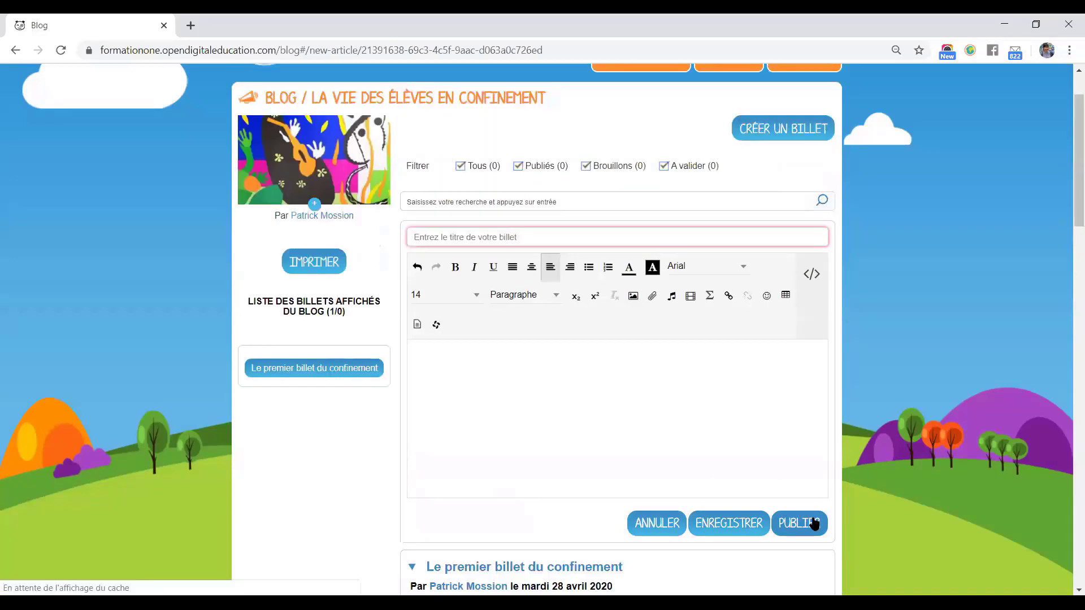
Examine the published post's attachment, audio, video, LearningApps activity, timeline link, tree resource and photo, and the blog's list of displayed posts
scroll(945, 522, down, 6)
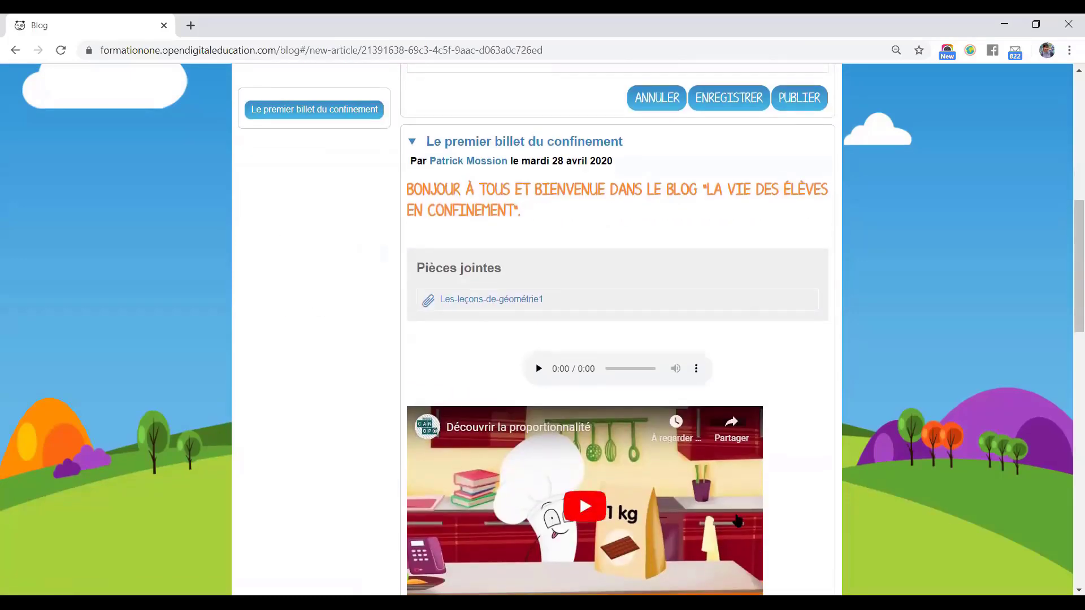
scroll(738, 520, down, 18)
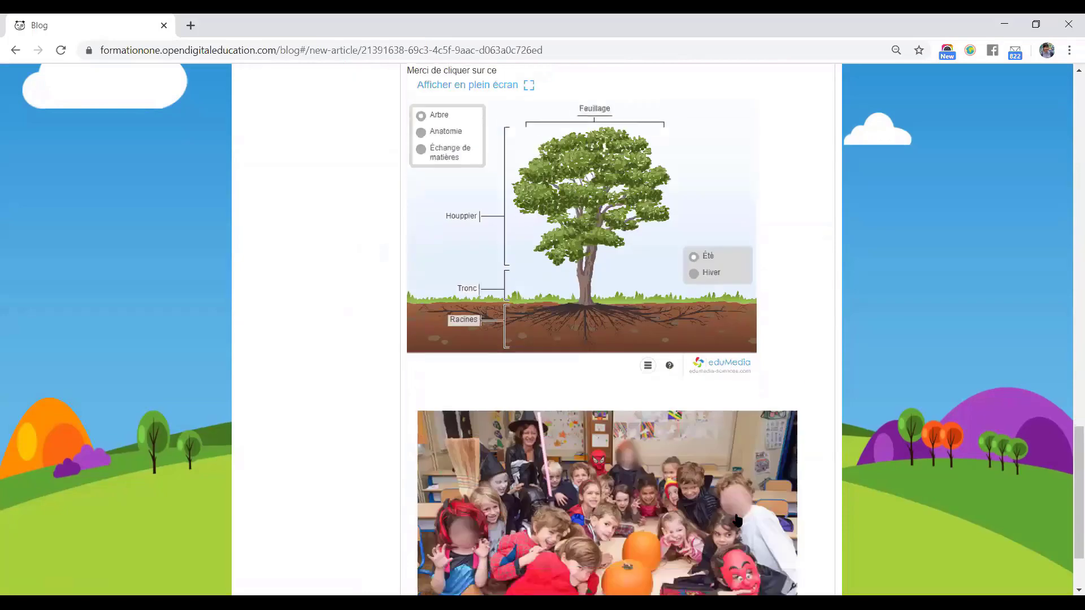
scroll(737, 520, up, 5)
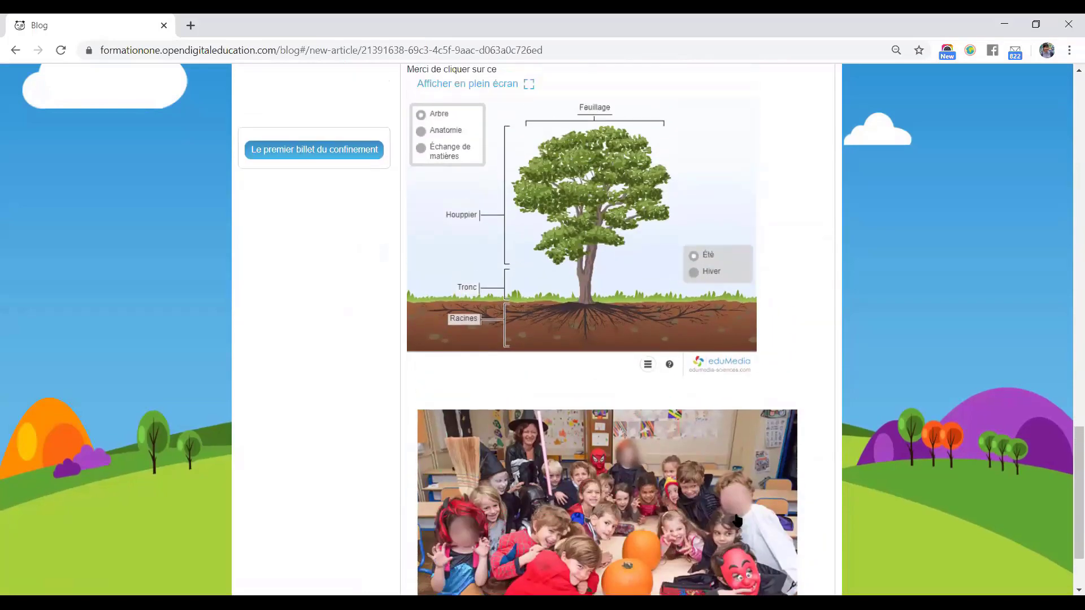
scroll(737, 520, down, 4)
scroll(783, 430, up, 6)
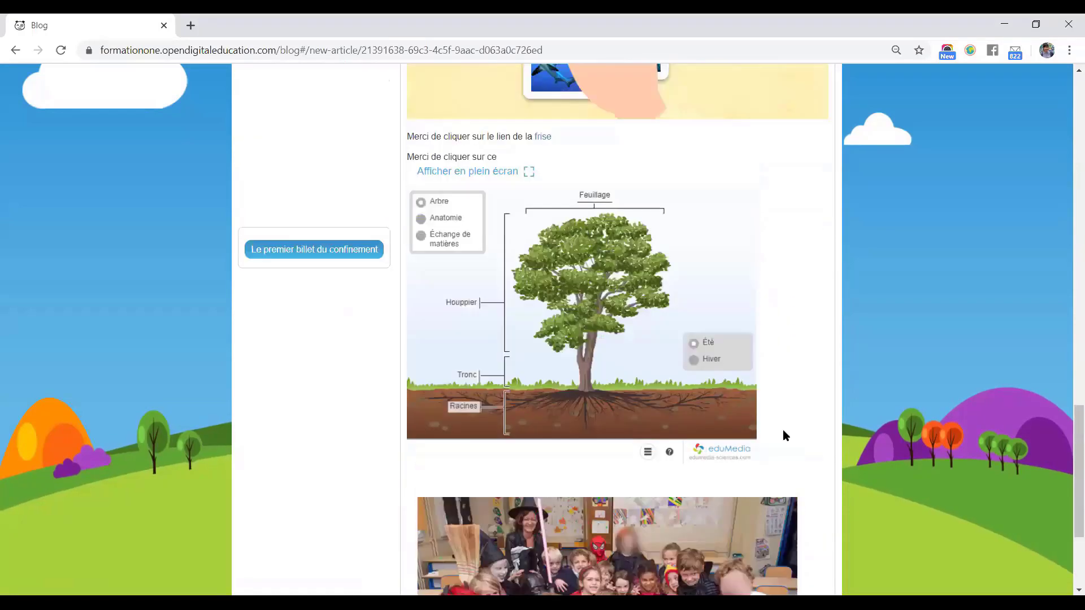
scroll(637, 392, up, 2)
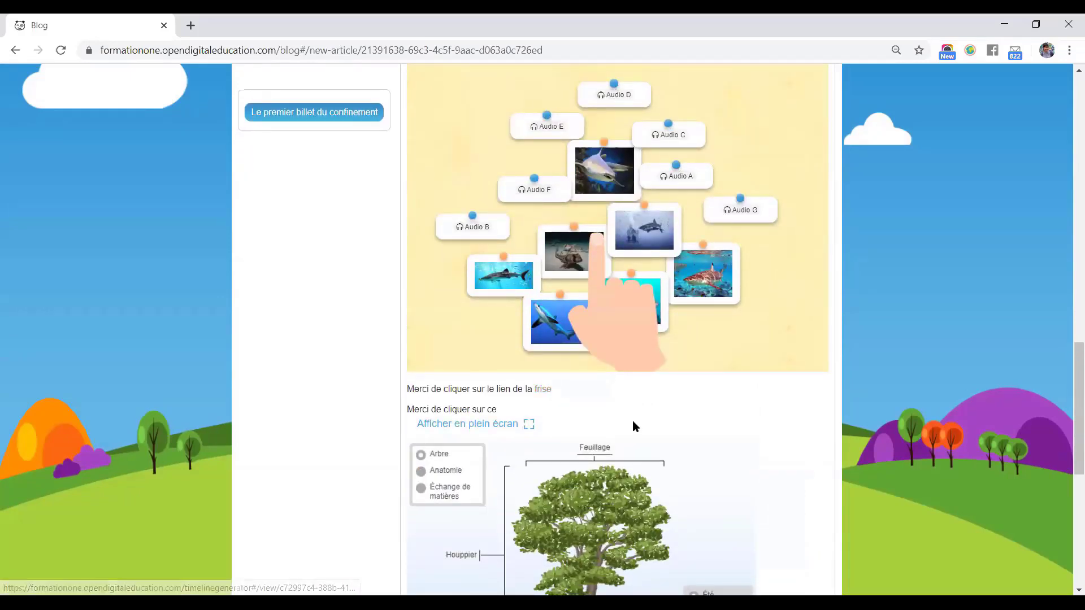
scroll(633, 422, up, 4)
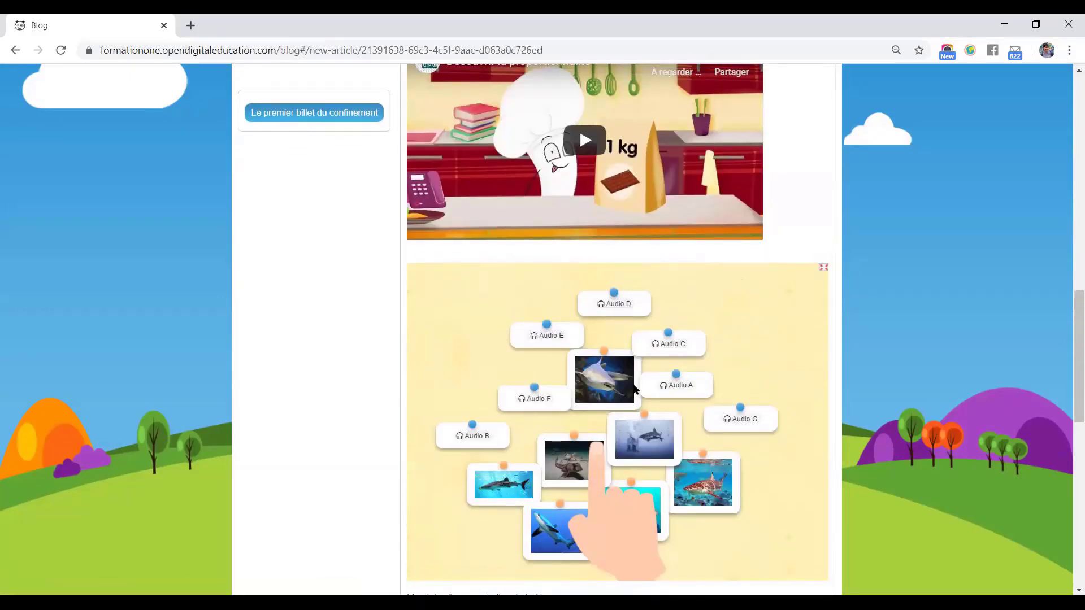
scroll(633, 387, up, 6)
scroll(546, 502, down, 1)
scroll(546, 502, down, 1)
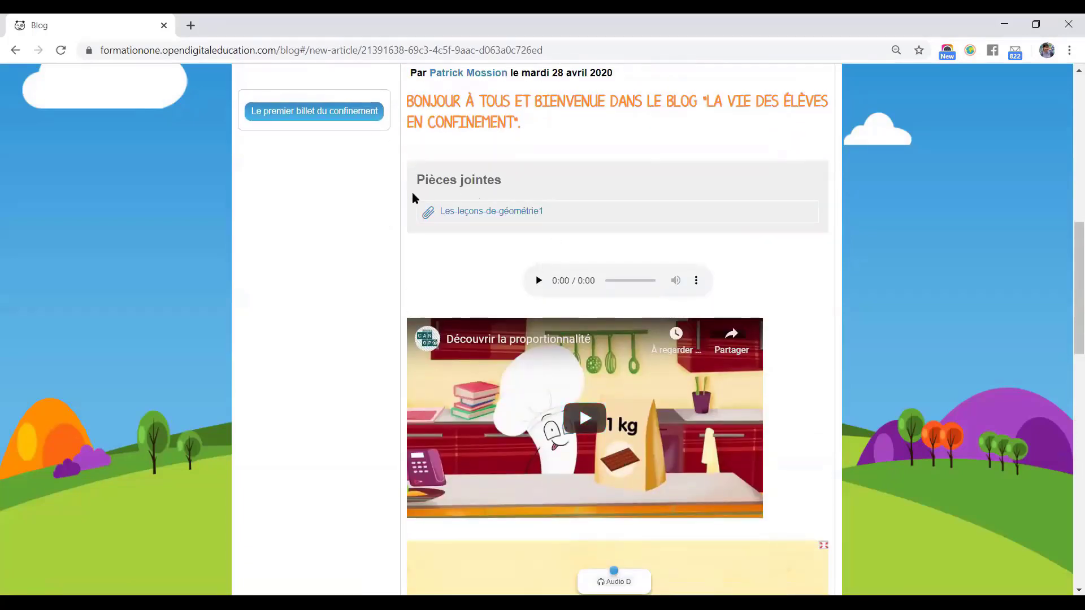
scroll(441, 200, up, 1)
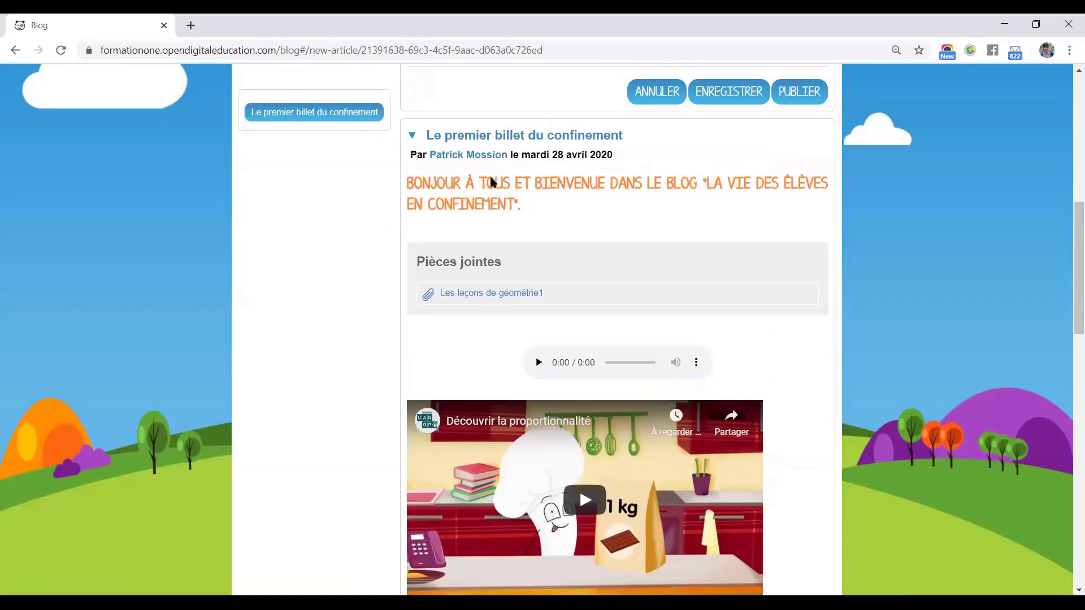
scroll(491, 181, up, 5)
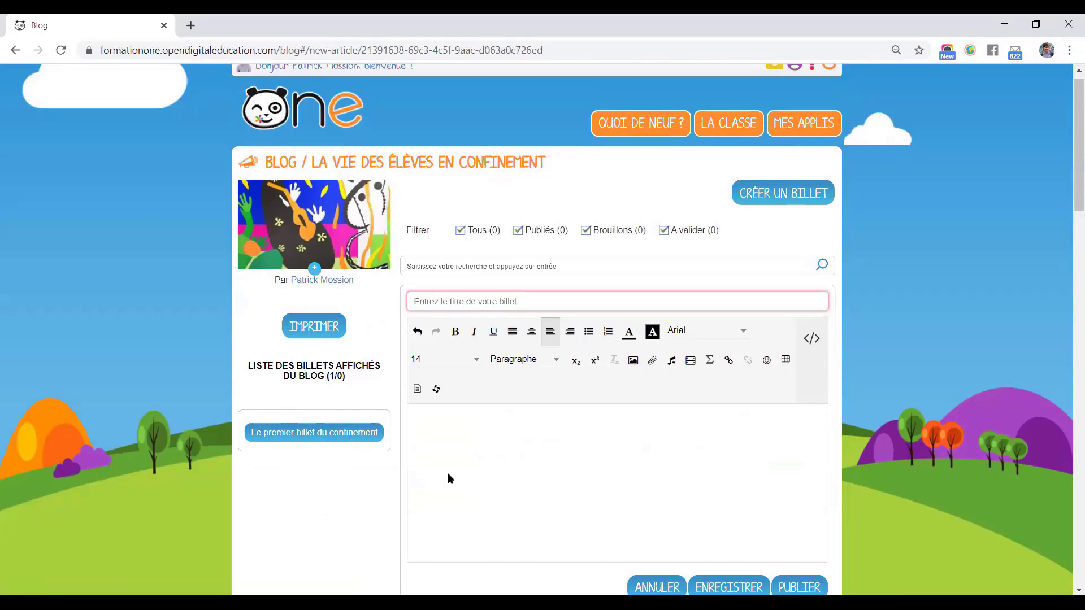
scroll(448, 475, down, 5)
scroll(448, 474, up, 3)
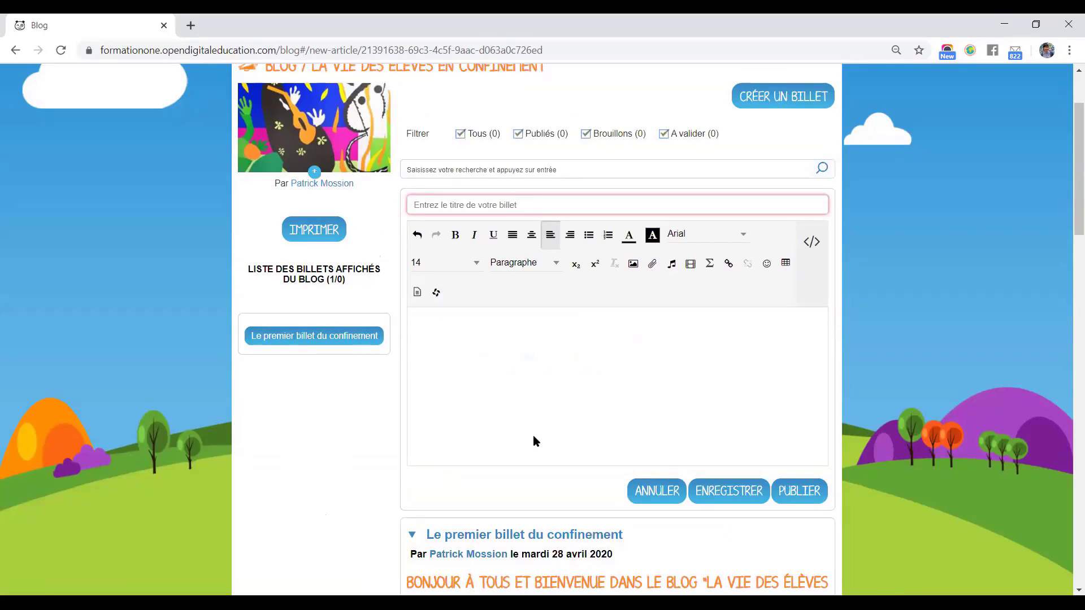
scroll(534, 437, up, 1)
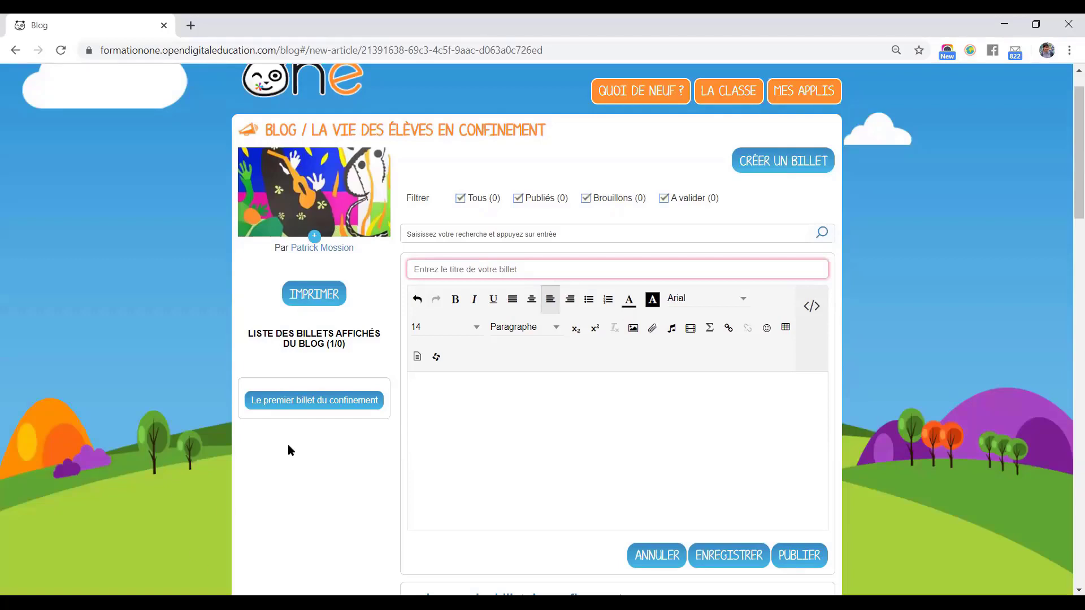
scroll(381, 465, down, 1)
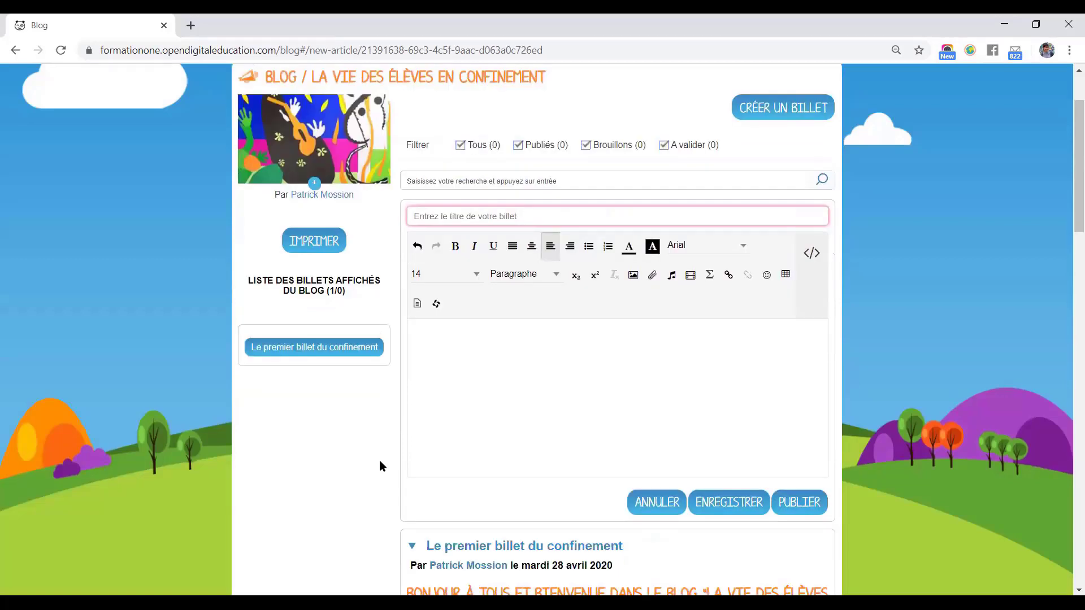
scroll(380, 464, down, 5)
scroll(380, 465, up, 3)
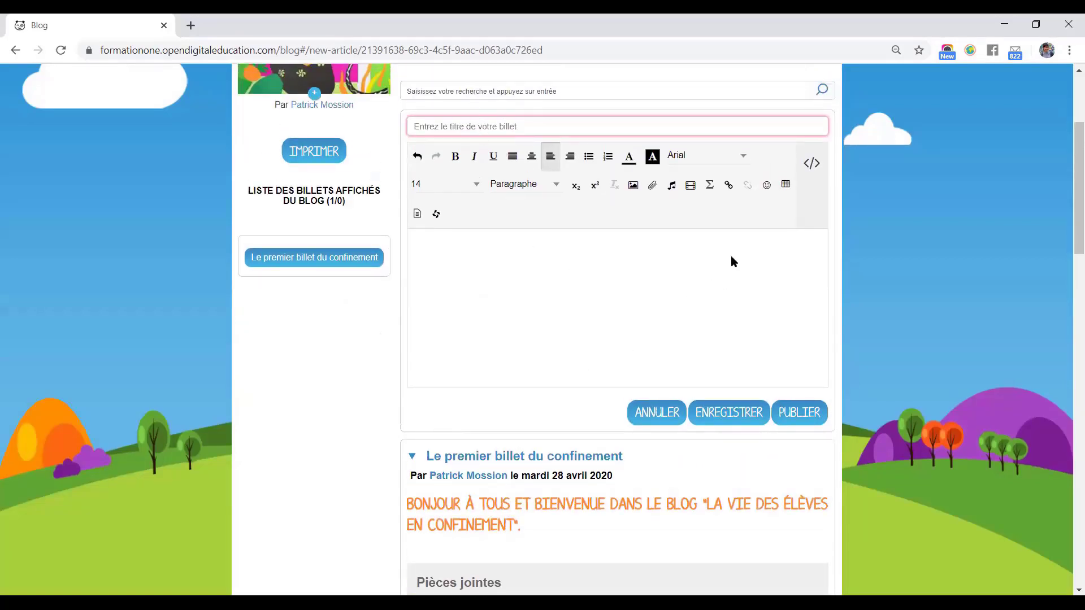
Title the new blank post "Le deuxième billet du confinement"
scroll(735, 260, up, 1)
text(Le deuxième billet de)
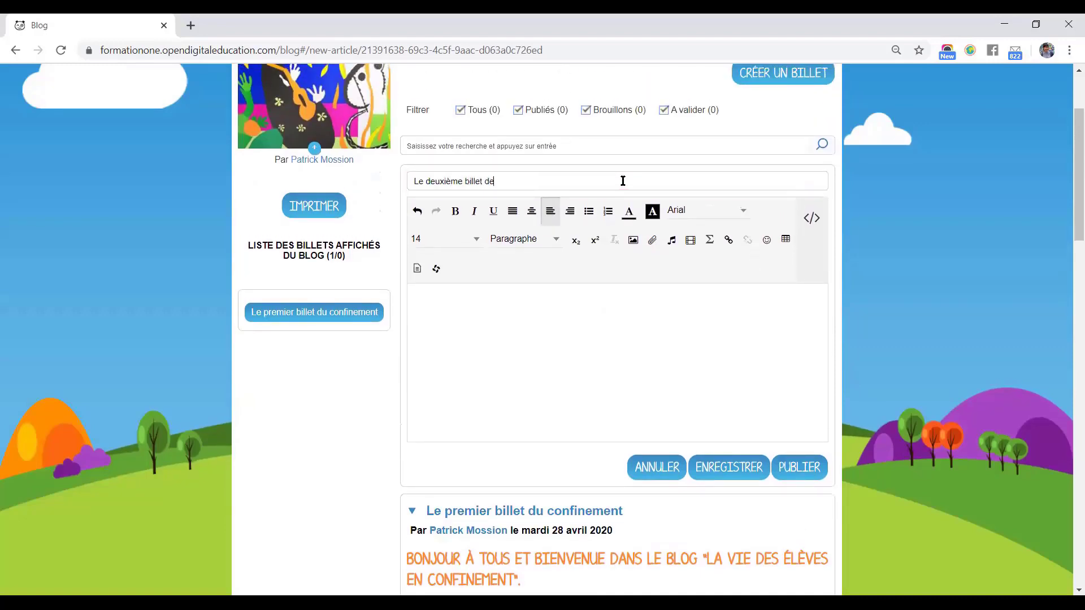
key(BackSpace)
text(u confinement)
Start adding Dailymotion multimedia content to the post, search the web for "dailymotion" in a new browser tab and open the Dailymotion site
click(685, 241)
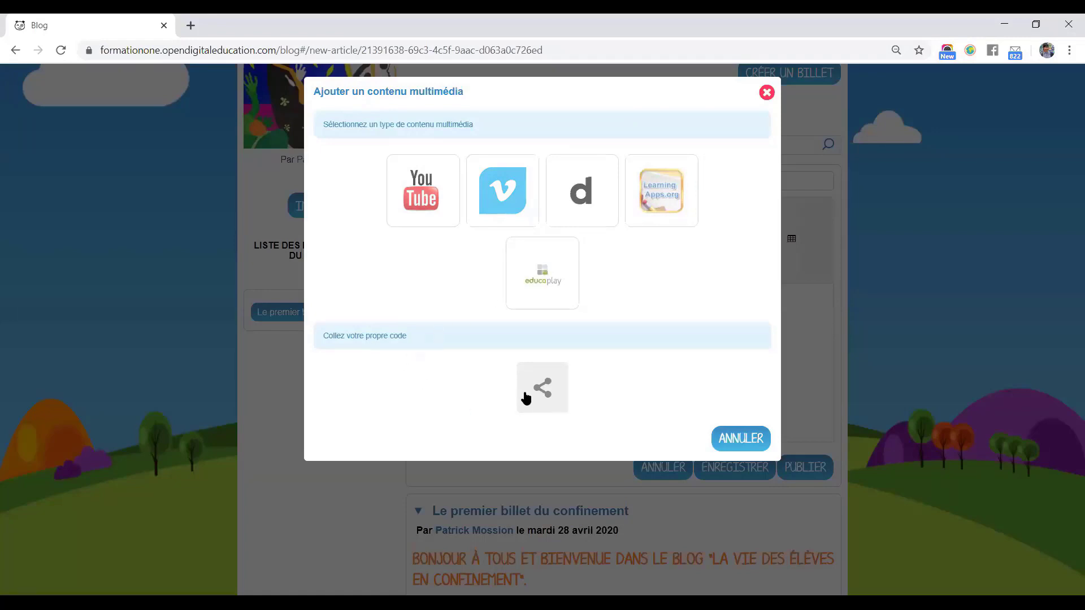
click(594, 192)
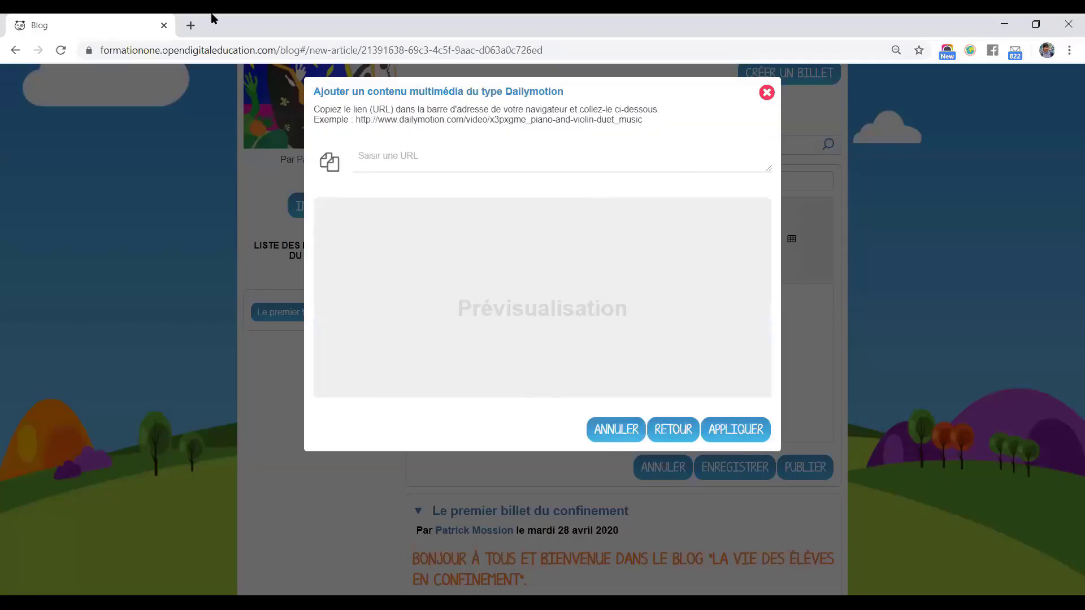
click(191, 25)
text(daylim)
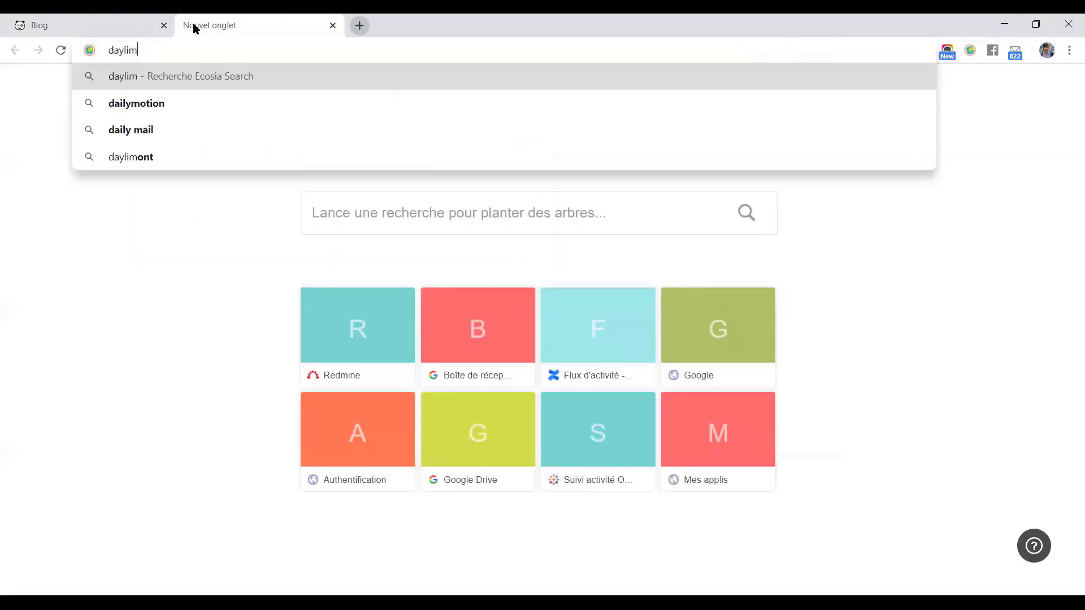
key(Down)
key(Return)
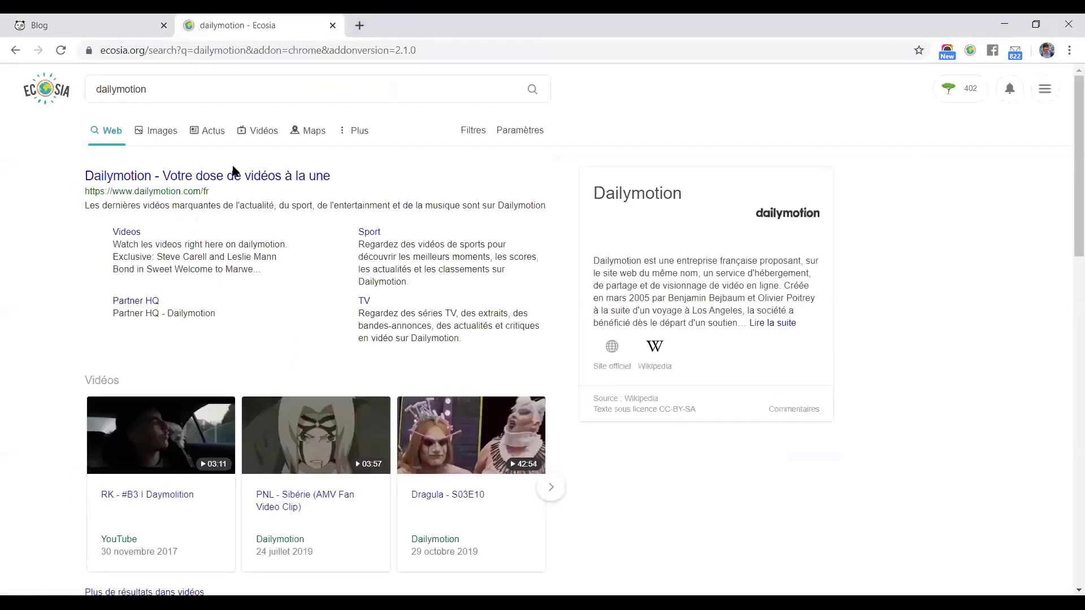
click(233, 177)
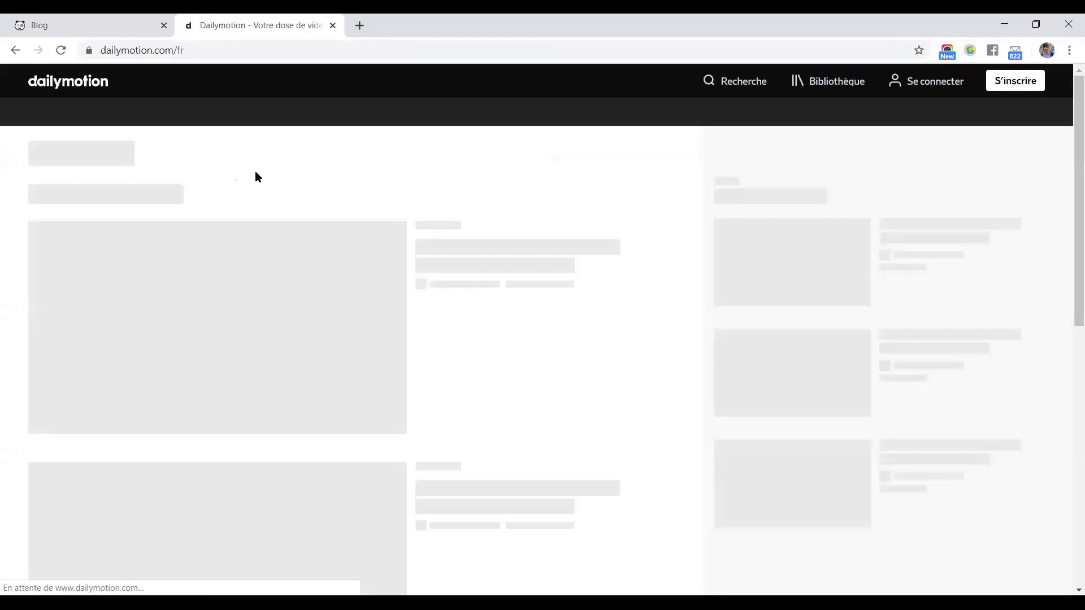
Search Dailymotion for "les fondamentaux" and look through the videos found
click(629, 75)
text(les fondamentau)
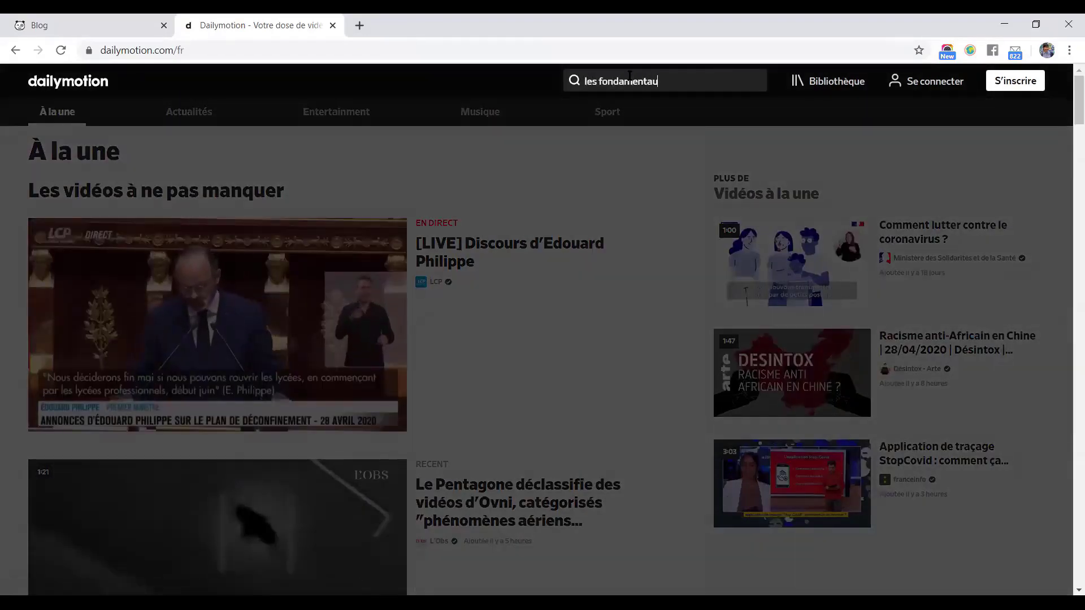
key(Return)
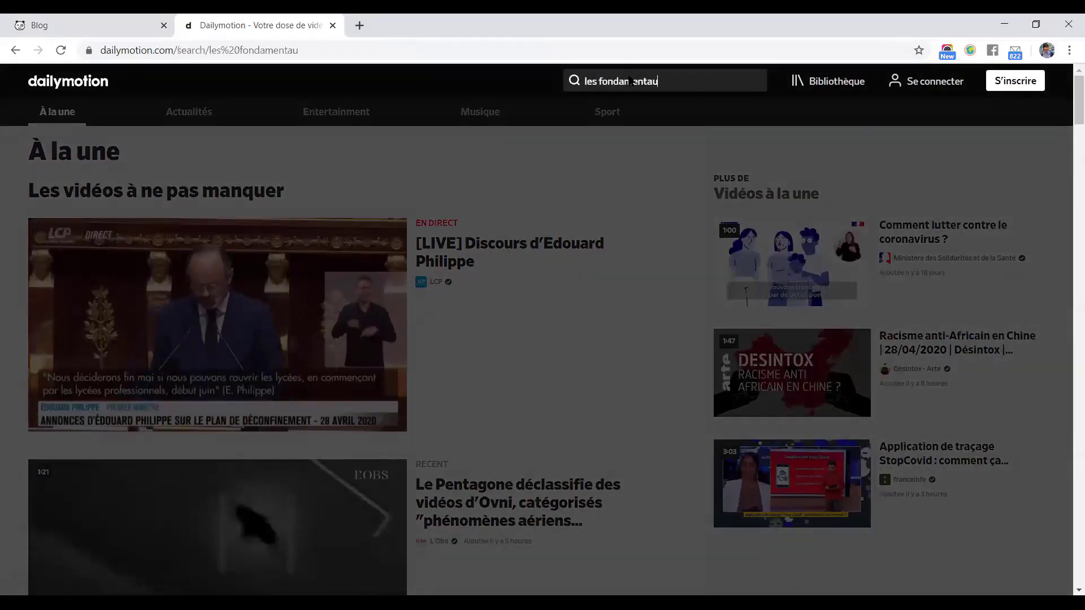
text(x)
key(Return)
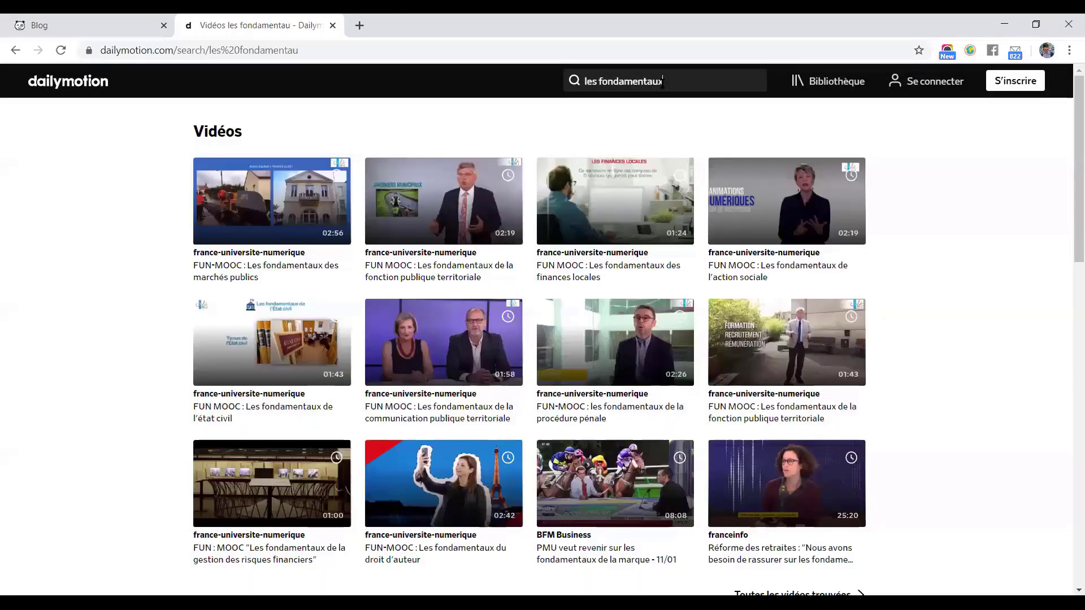
scroll(892, 356, down, 5)
scroll(892, 356, up, 5)
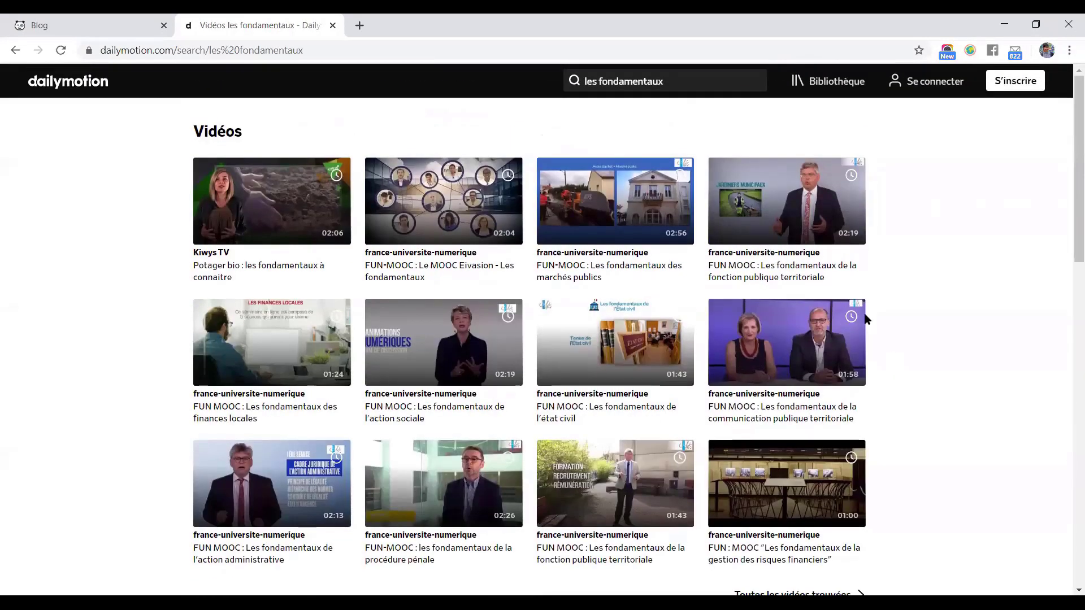
Search Dailymotion for "ce2" and open the 03:19 video from Académie de La Réunion
click(681, 81)
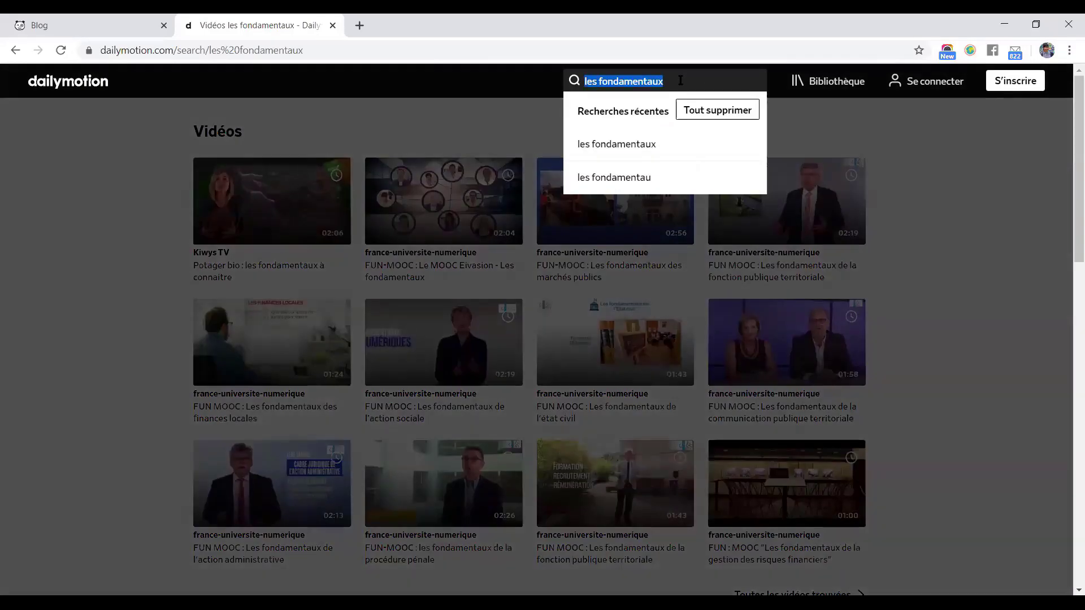
text(ce2)
key(Return)
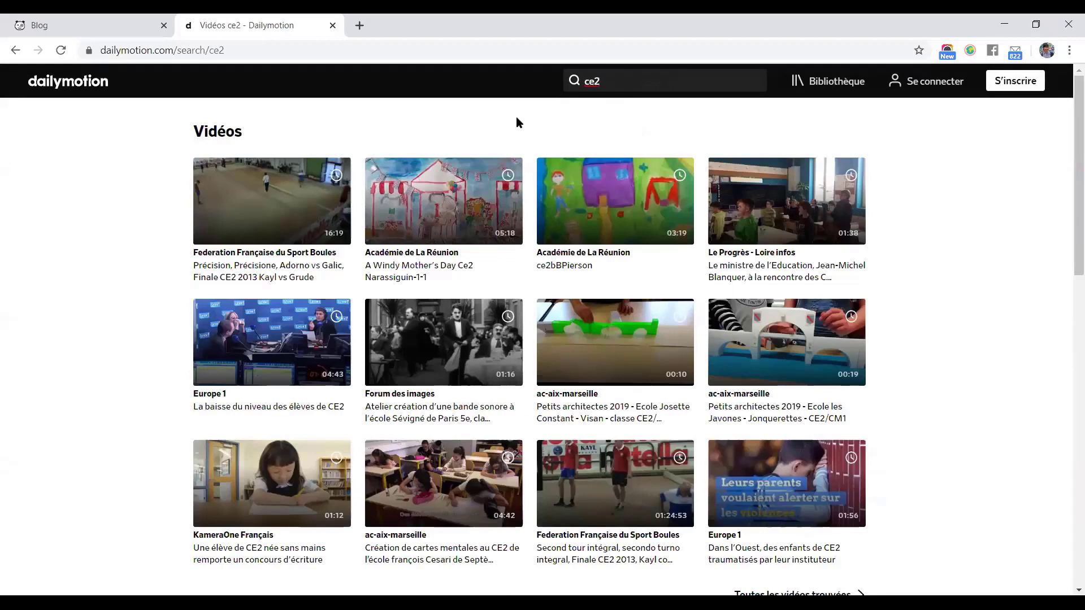
click(571, 204)
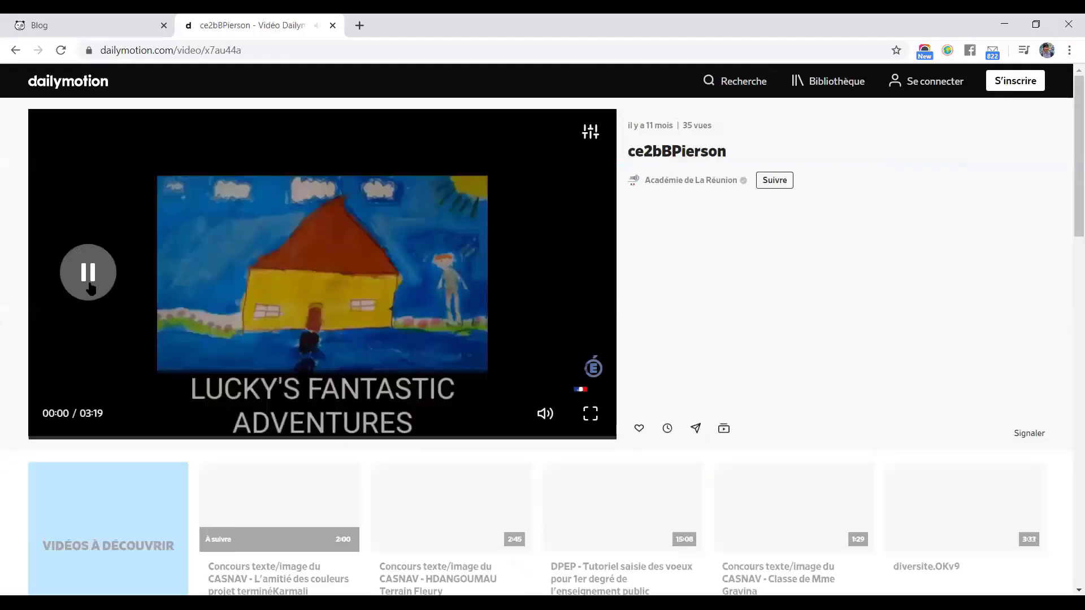
Copy the web address of the opened Dailymotion video
click(273, 45)
key(ctrl+c)
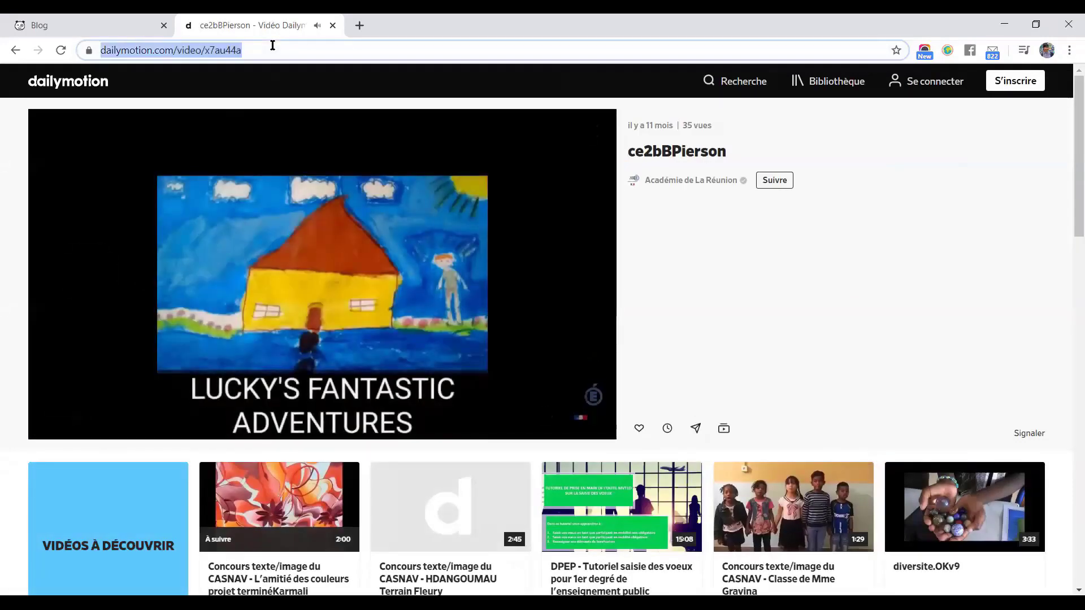
right_click(221, 54)
click(253, 125)
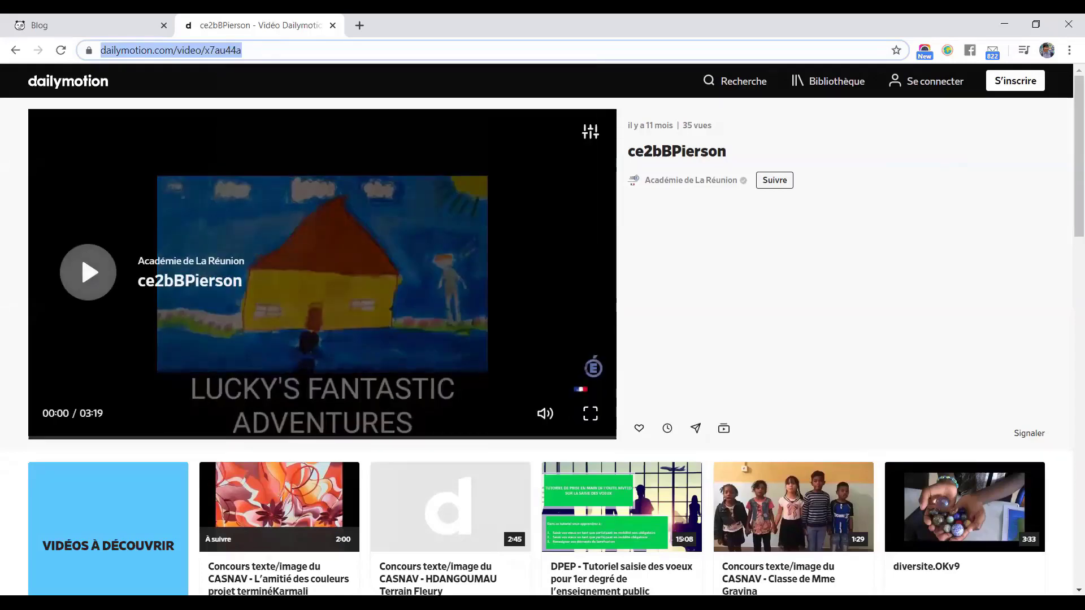
Return to the blog, paste the copied video address as the Dailymotion URL and insert the video into the second post
click(103, 26)
click(424, 163)
right_click(424, 163)
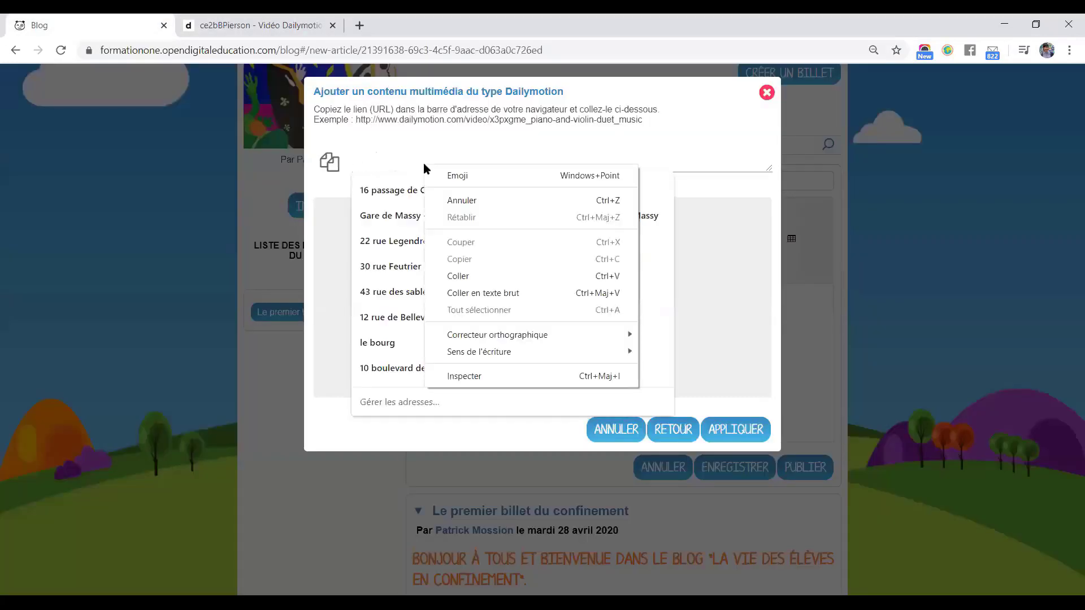
click(477, 270)
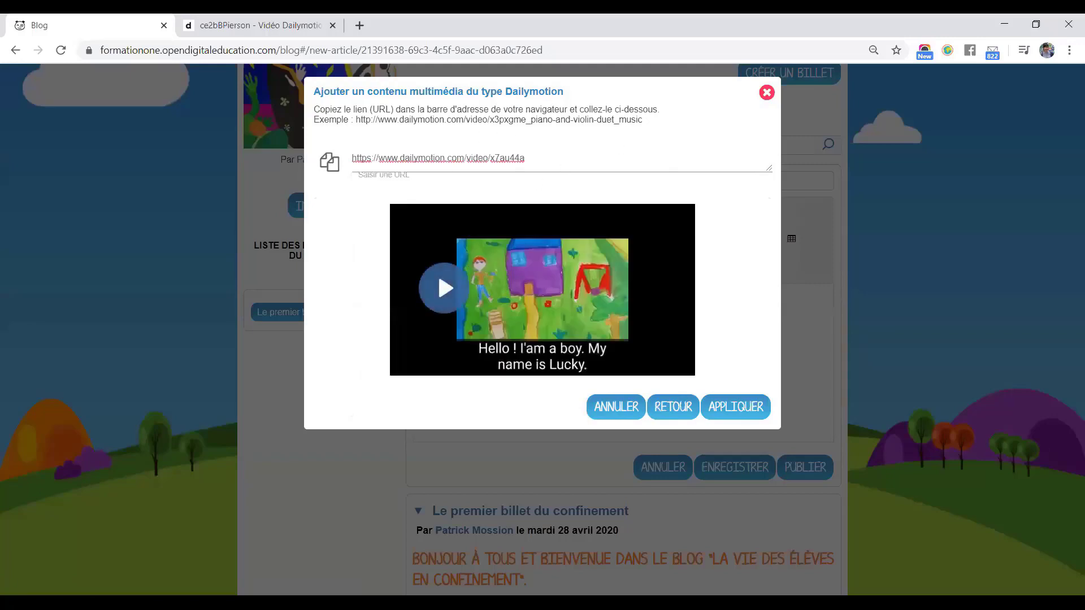
click(742, 409)
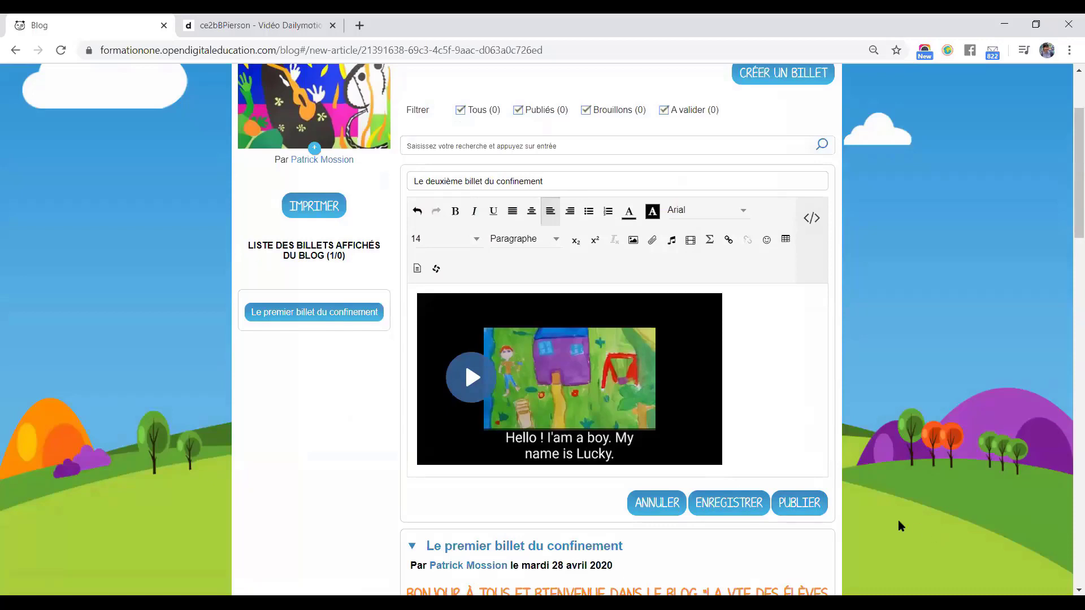
scroll(898, 520, down, 2)
scroll(897, 520, up, 1)
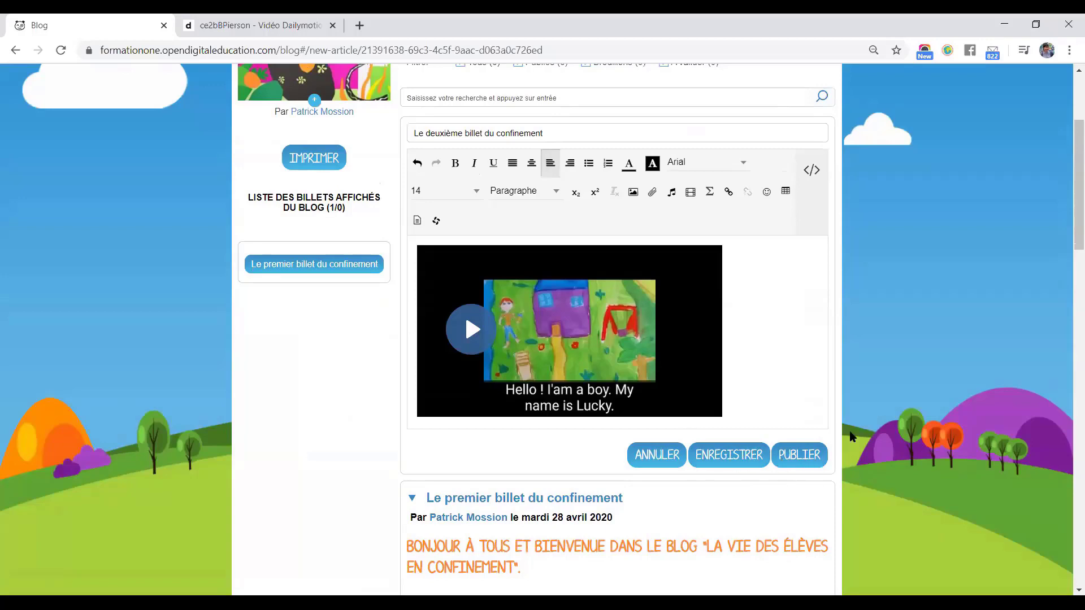
Close the Dailymotion video's tab and look over the second post with its inserted video
middle_click(315, 19)
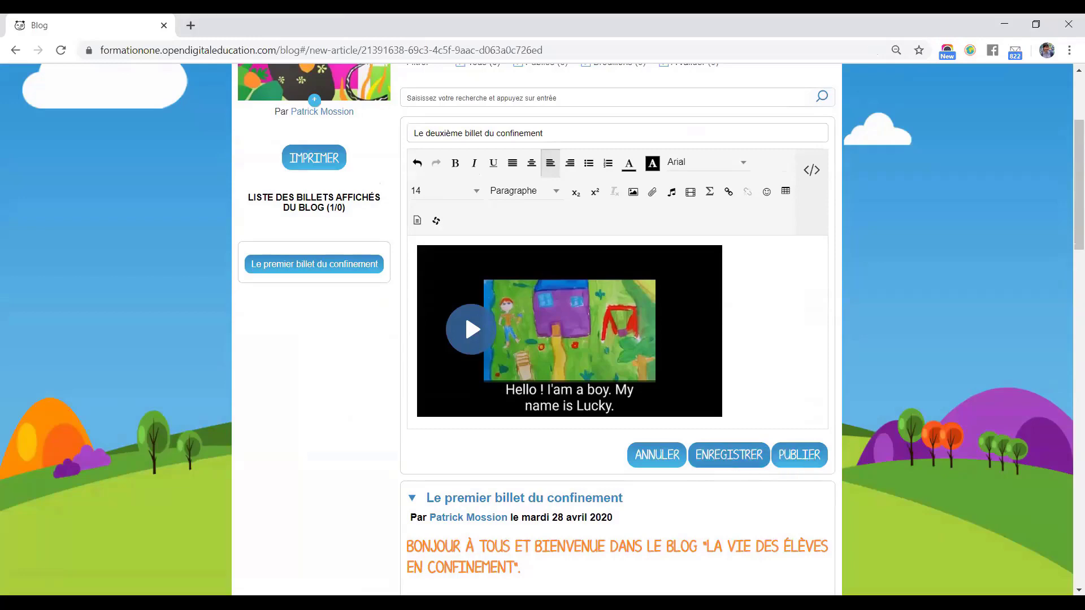
scroll(904, 467, down, 6)
scroll(906, 465, up, 8)
scroll(366, 260, down, 2)
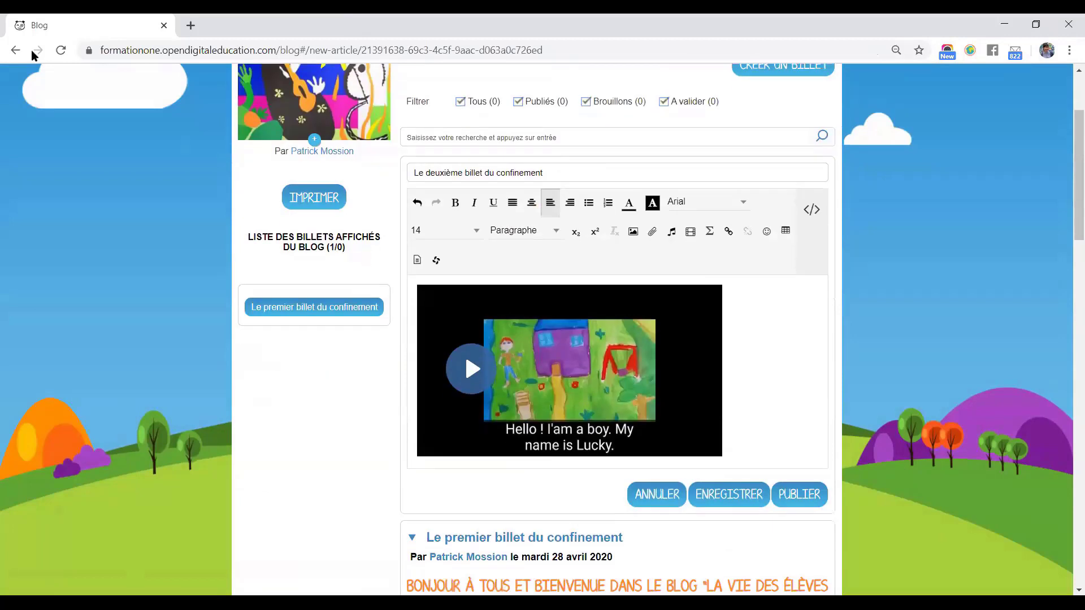
Reload the page, discarding the unsaved second post, then return to the blog and look through its first post
click(61, 51)
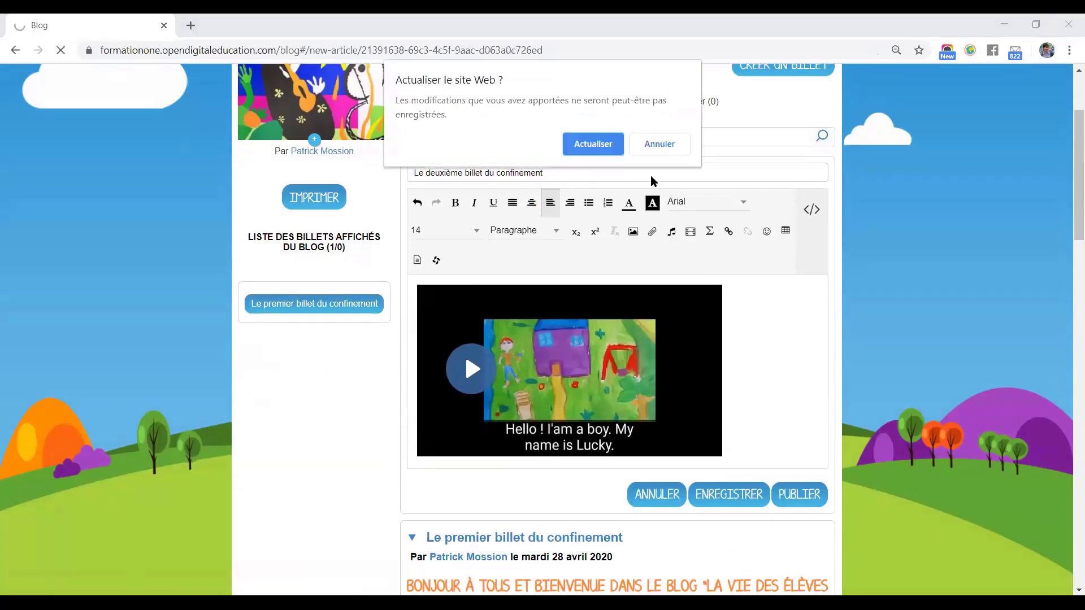
key(Return)
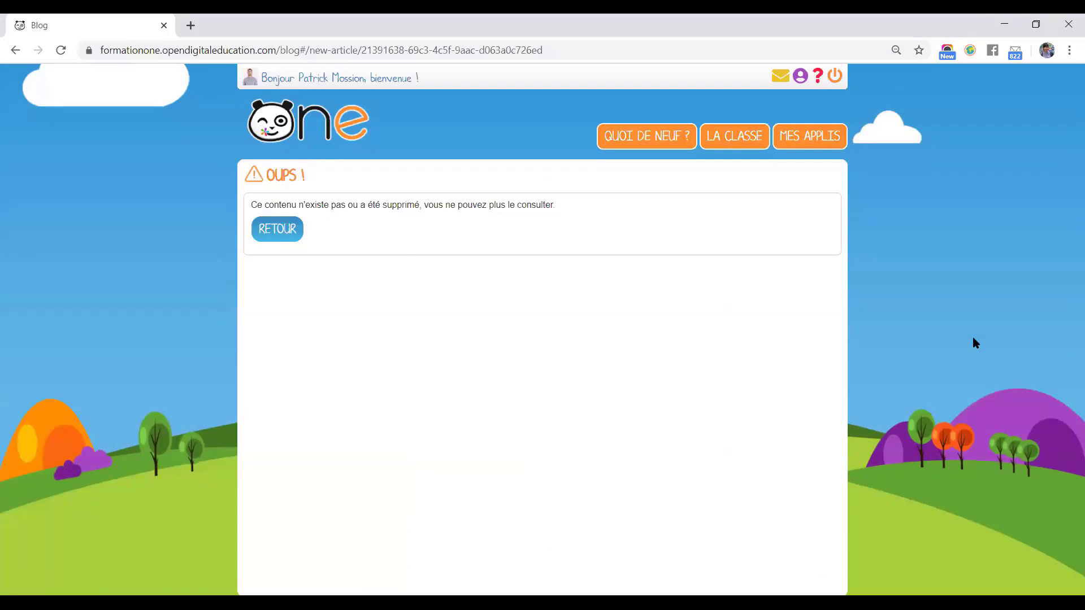
click(287, 226)
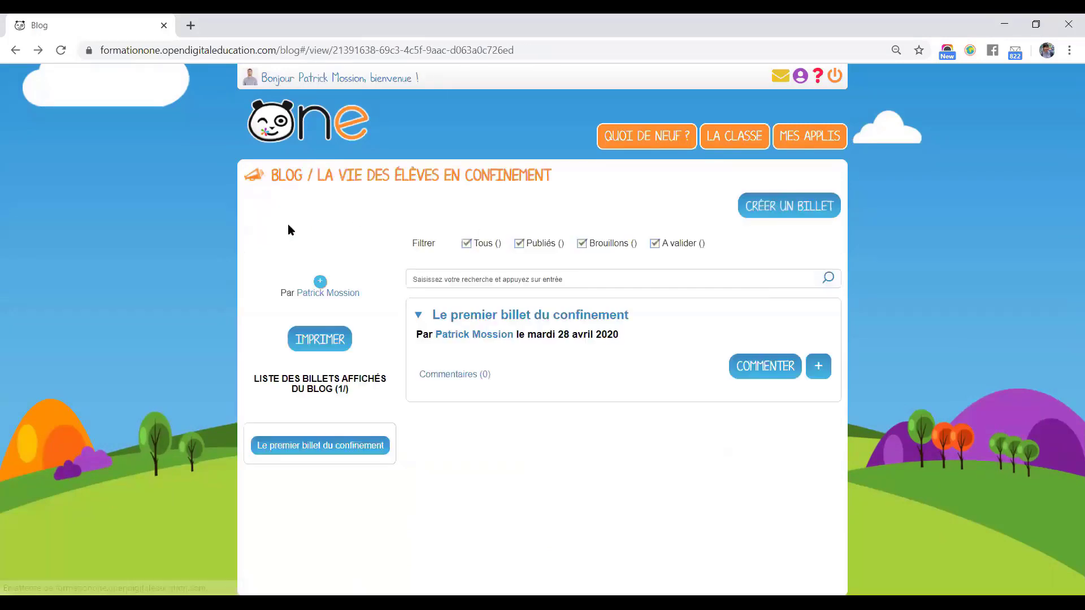
scroll(688, 412, down, 20)
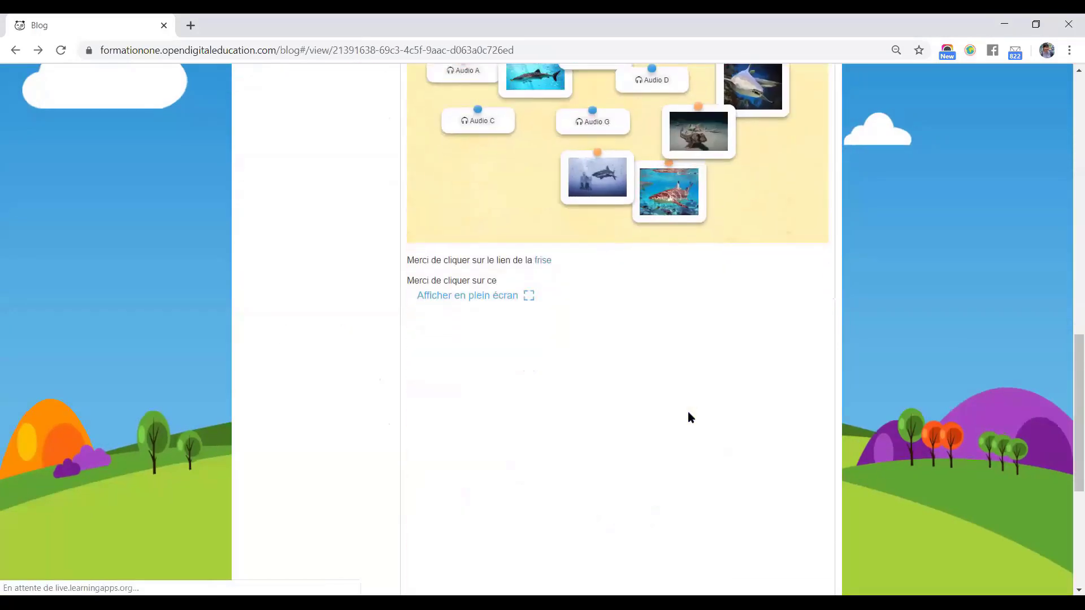
scroll(689, 412, up, 20)
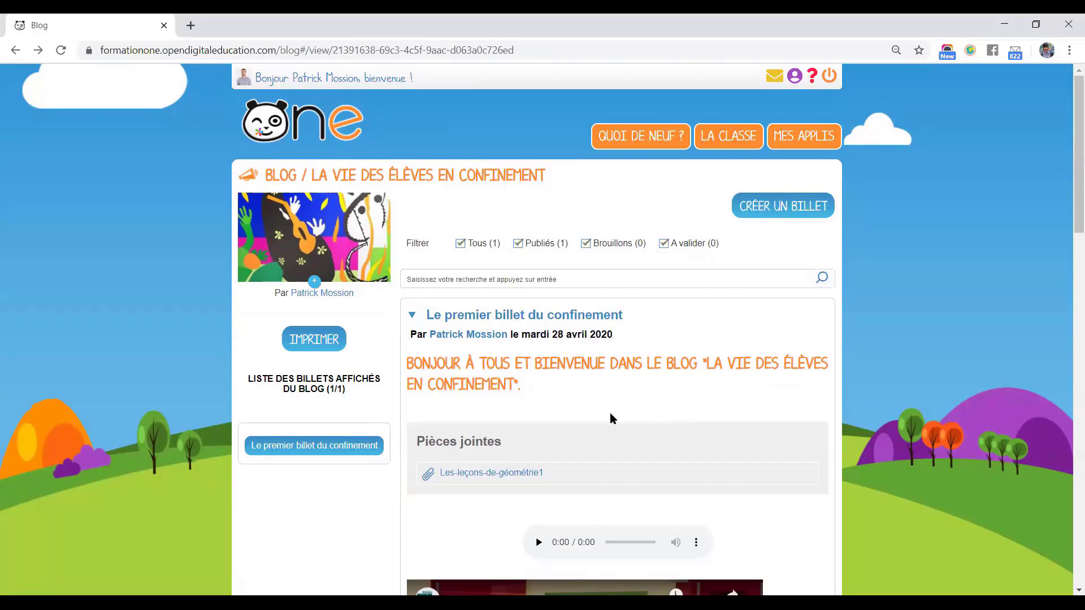
scroll(609, 418, down, 12)
scroll(610, 418, up, 12)
Open the sharing settings of the blog "La vie des élèves en confinement" from the blog list and display them full screen
click(278, 180)
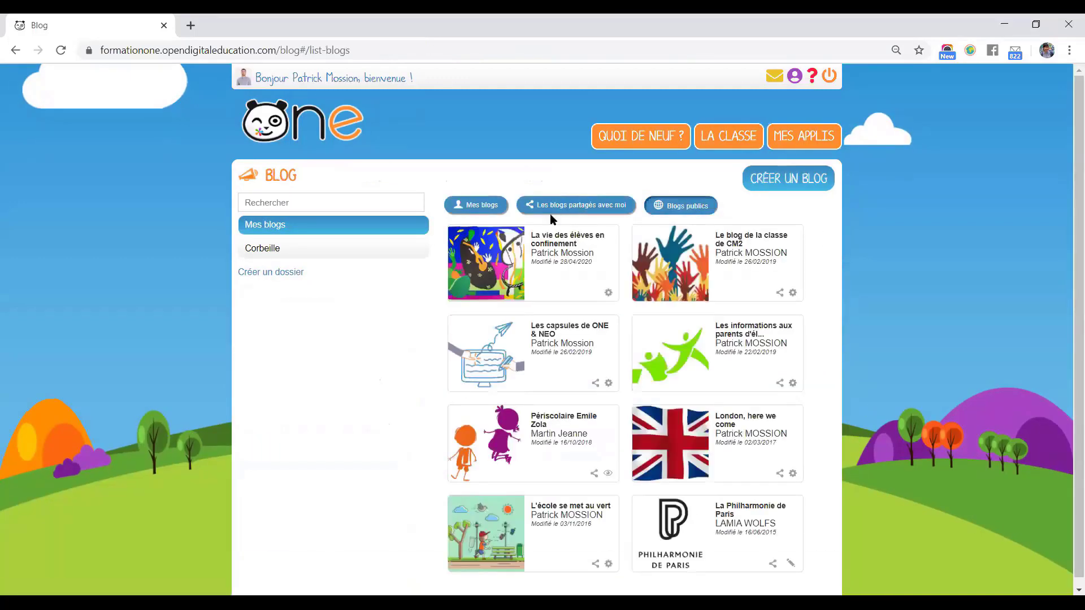
click(554, 246)
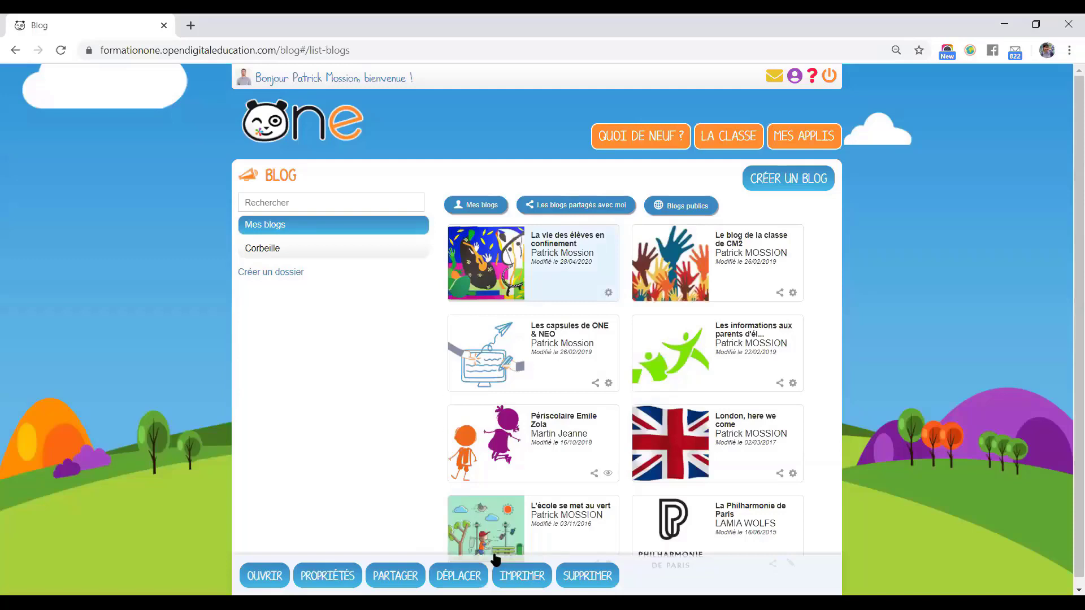
click(394, 576)
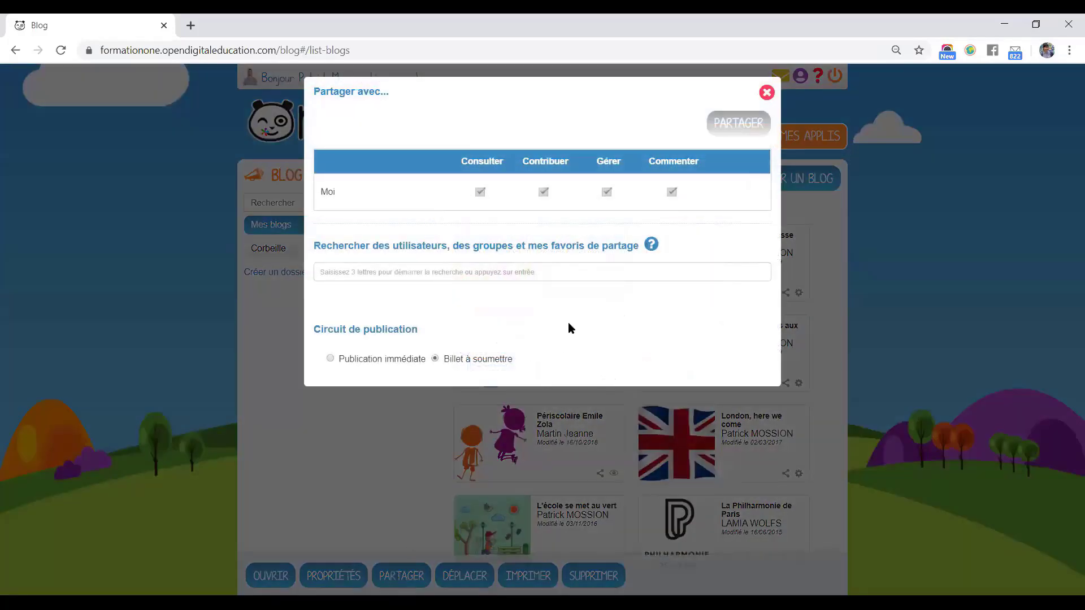
key(F11)
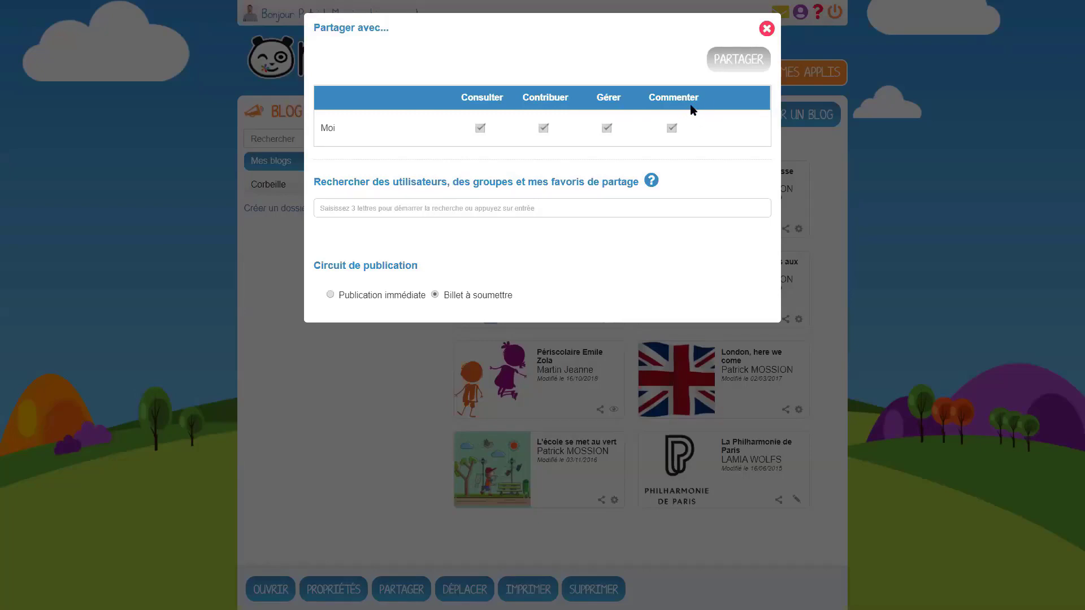
Search for the student by first name, add her to the blog's sharing list and grant her the Contribuer right
click(559, 203)
text(ana)
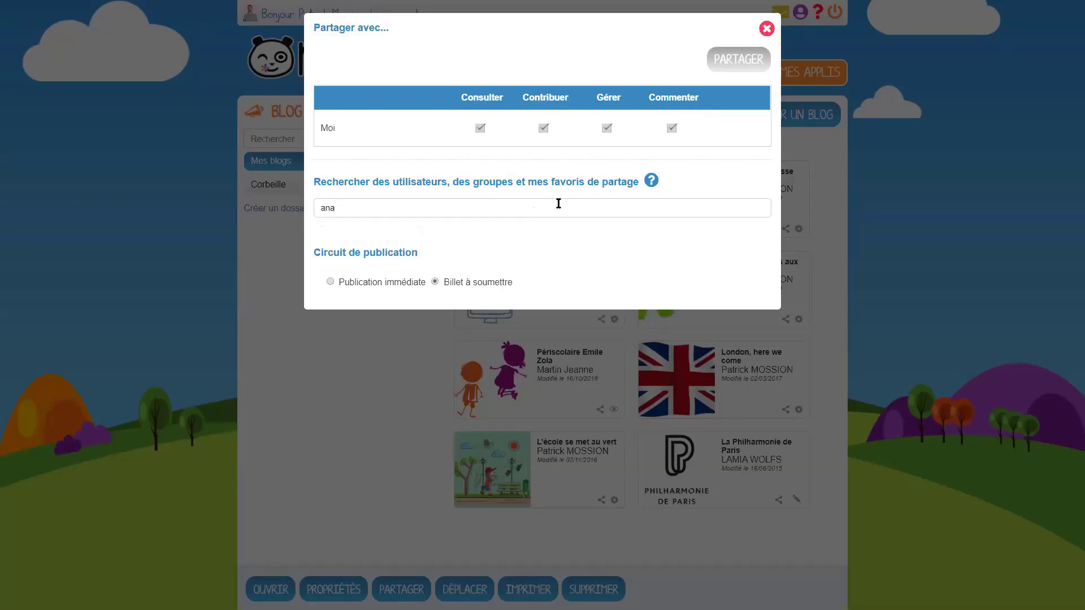
key(BackSpace)
text(n)
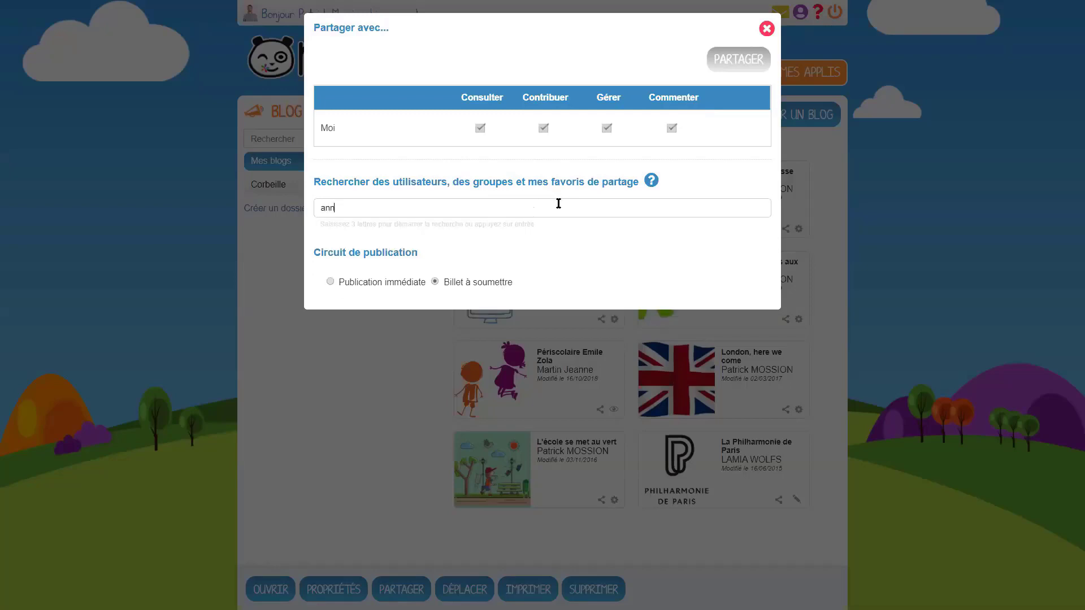
text(a)
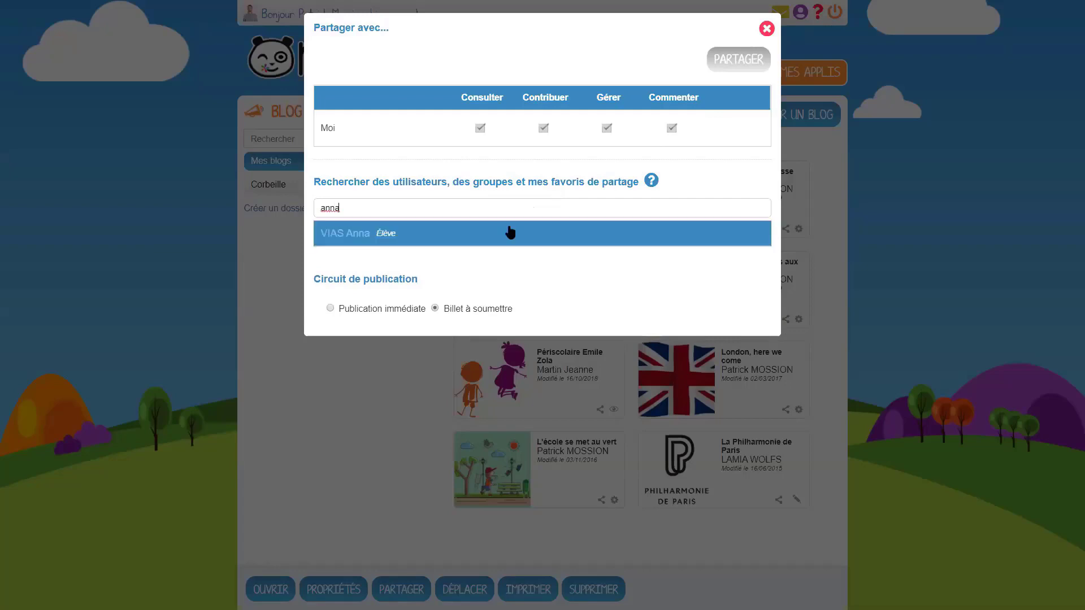
click(511, 235)
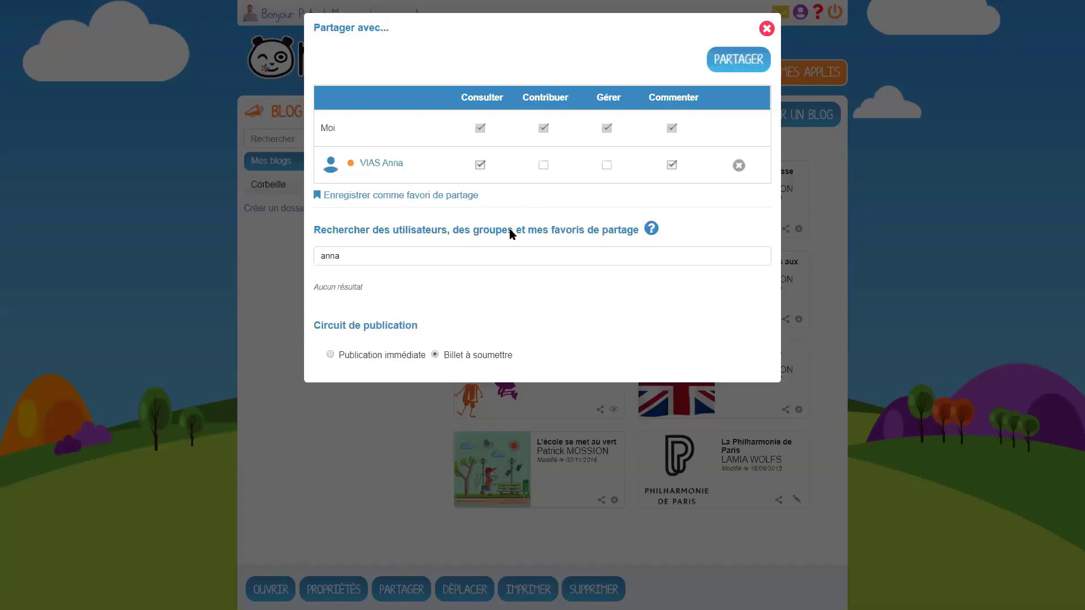
click(543, 166)
Search the sharing recipients for "ce2" and add the group "Élèves du groupe CE2." to the sharing list
double_click(400, 254)
key(BackSpace)
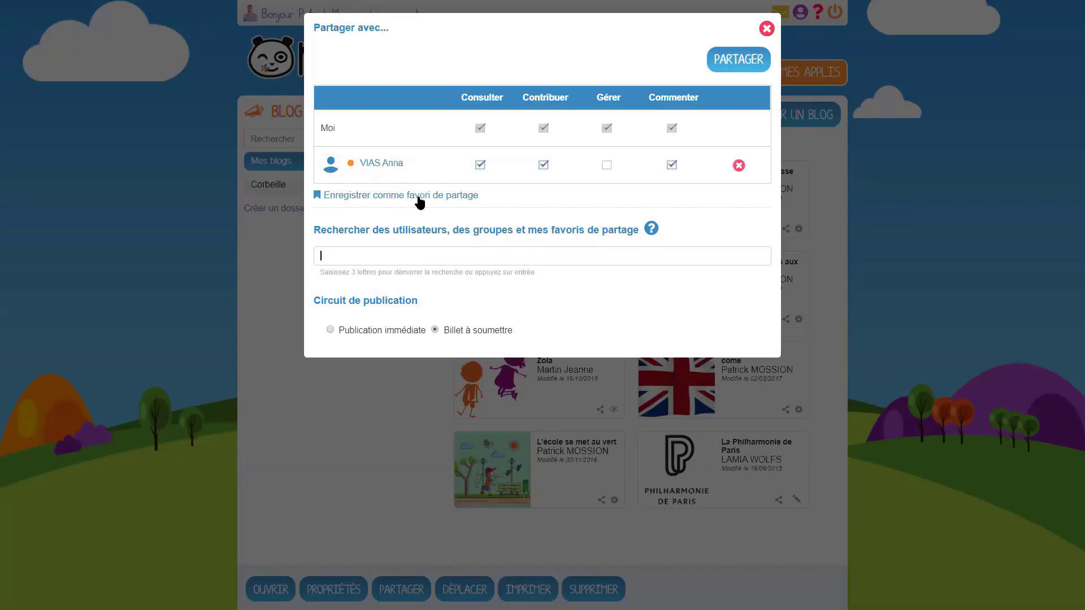
text(ce2)
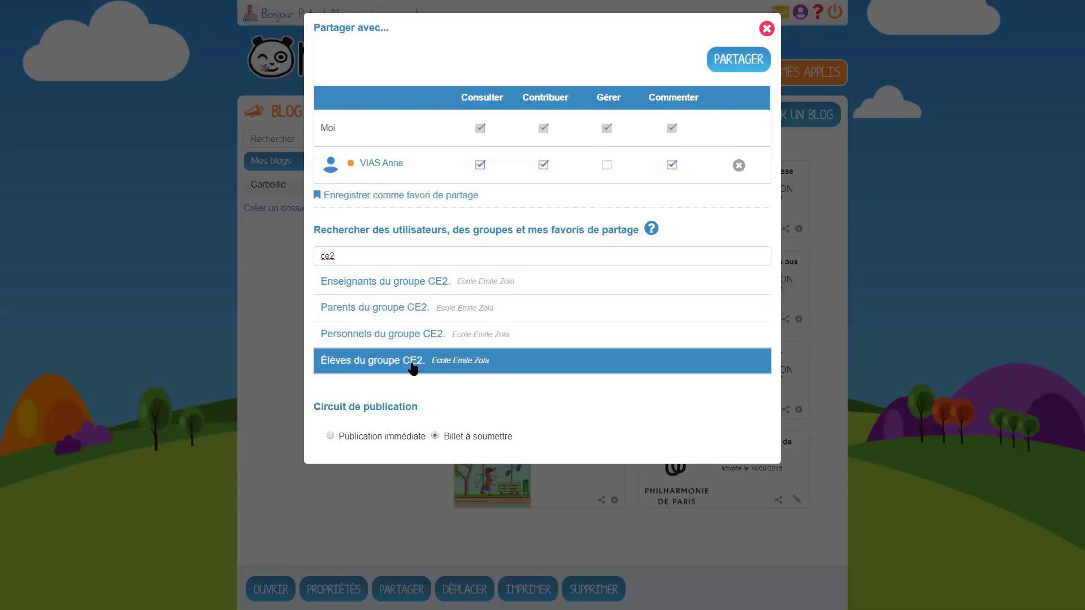
click(345, 366)
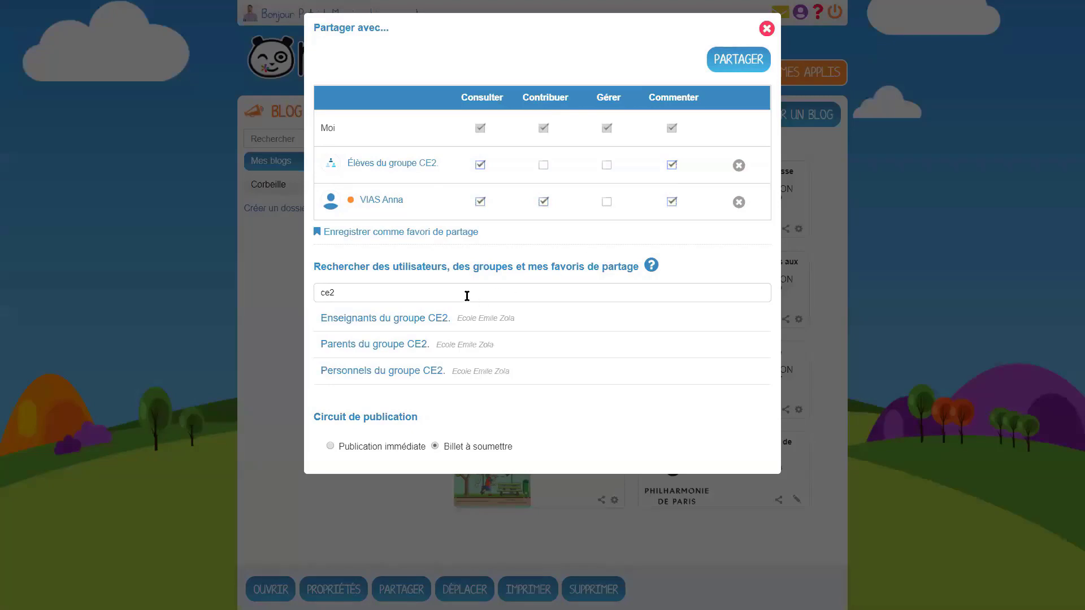
Add the group "Parents du groupe CE2.", withdraw its Commenter right and confirm the sharing
click(380, 345)
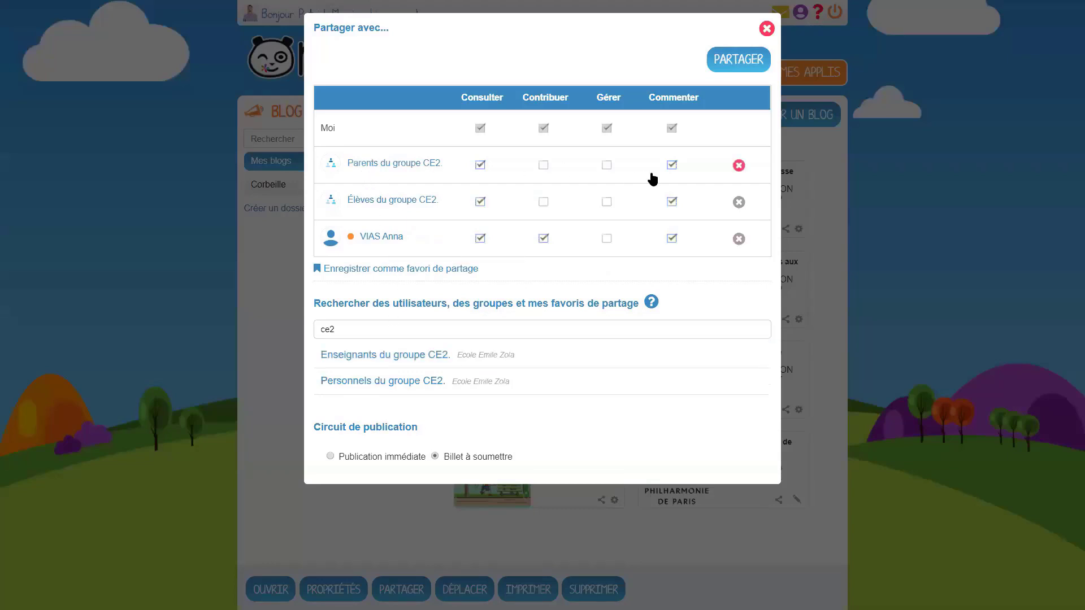
click(672, 166)
click(730, 61)
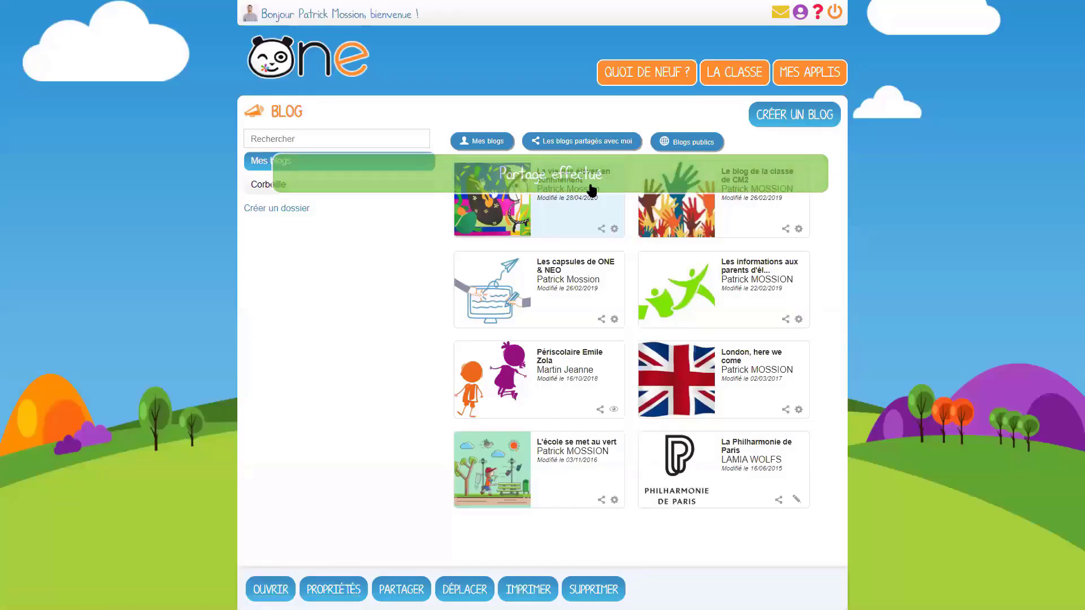
Deselect the shared blog, open "Le blog de la classe de CM2" and look through its list of posts
click(701, 117)
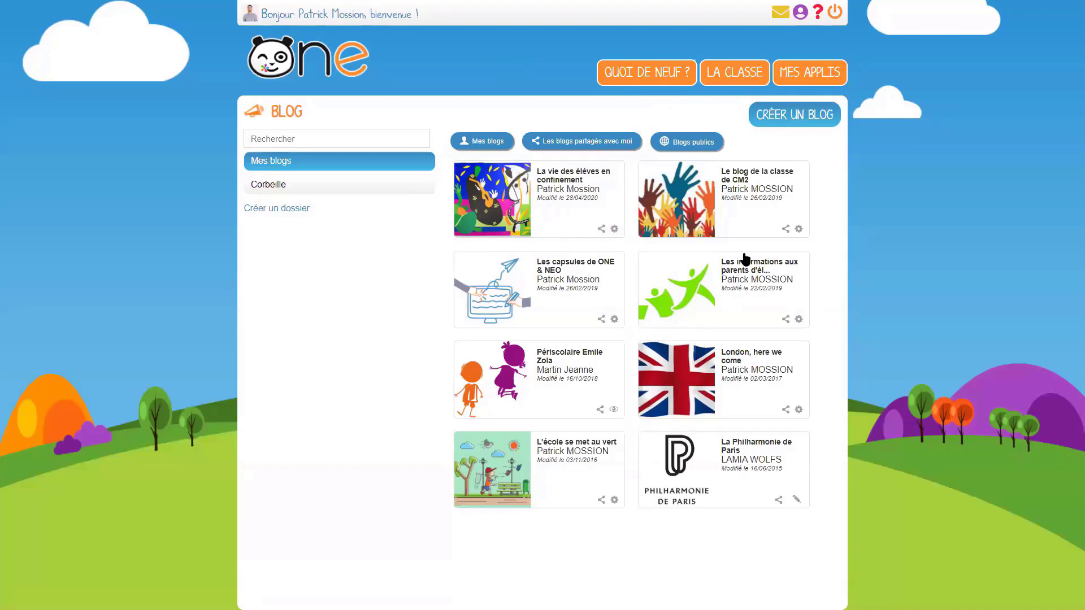
click(748, 205)
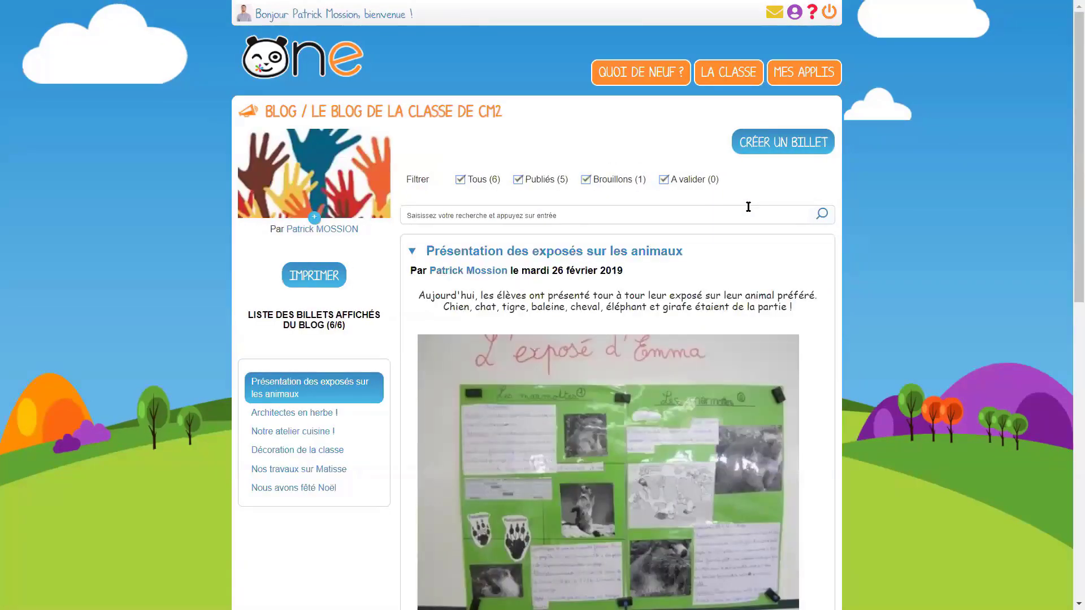
click(290, 111)
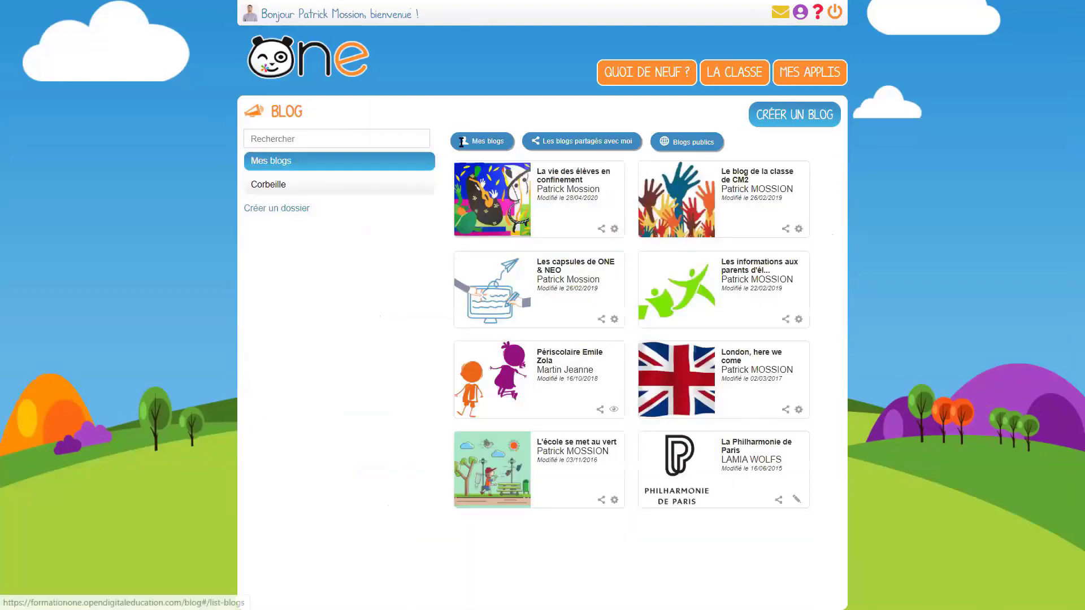
click(772, 190)
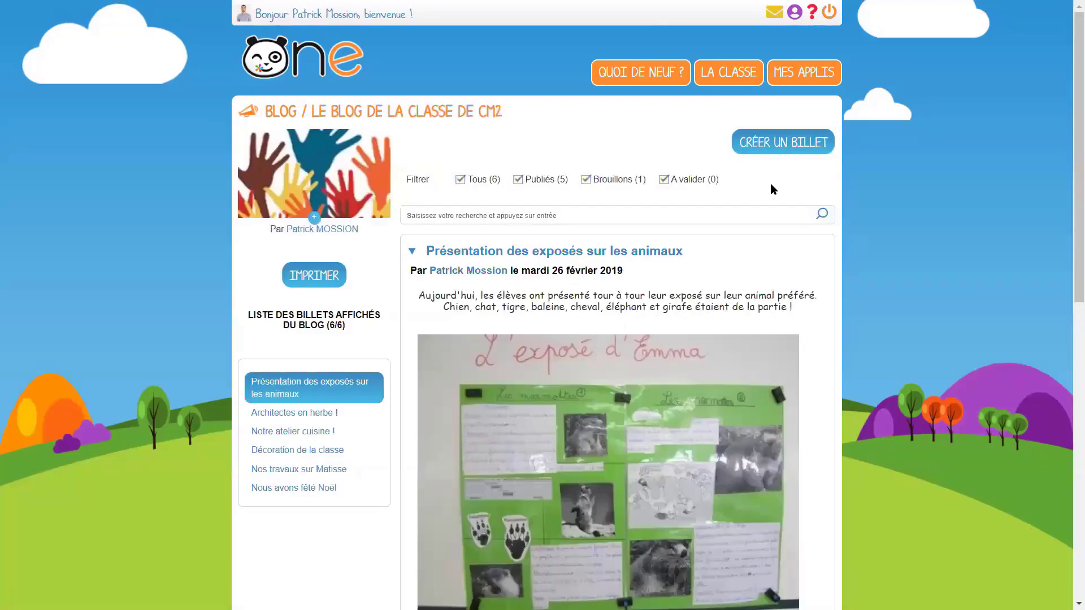
scroll(772, 189, down, 2)
scroll(772, 189, down, 8)
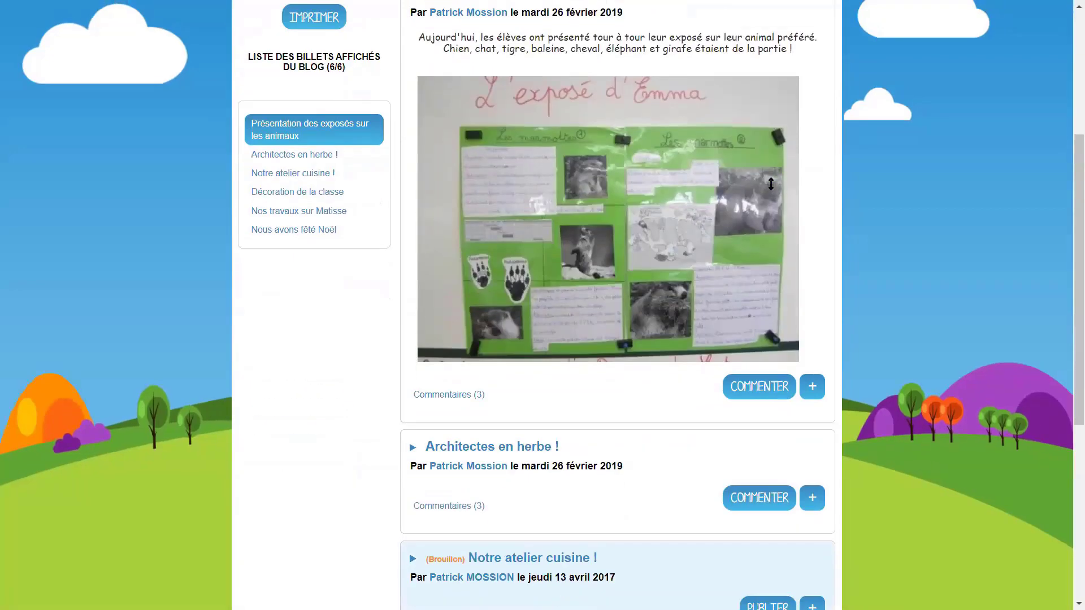
scroll(773, 189, down, 1)
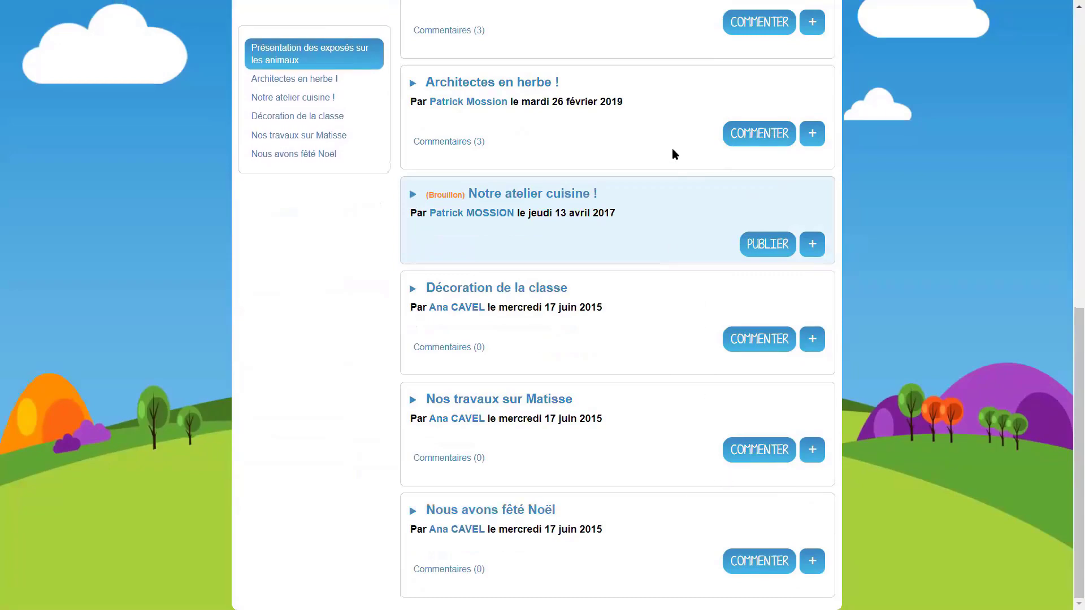
scroll(672, 149, up, 8)
scroll(674, 153, up, 1)
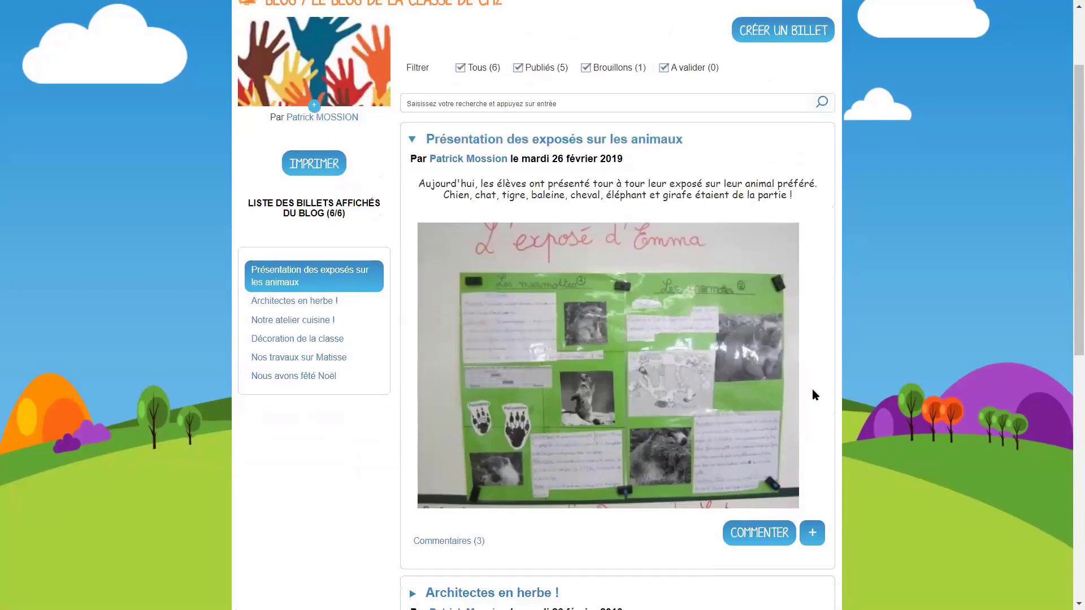
scroll(812, 389, down, 2)
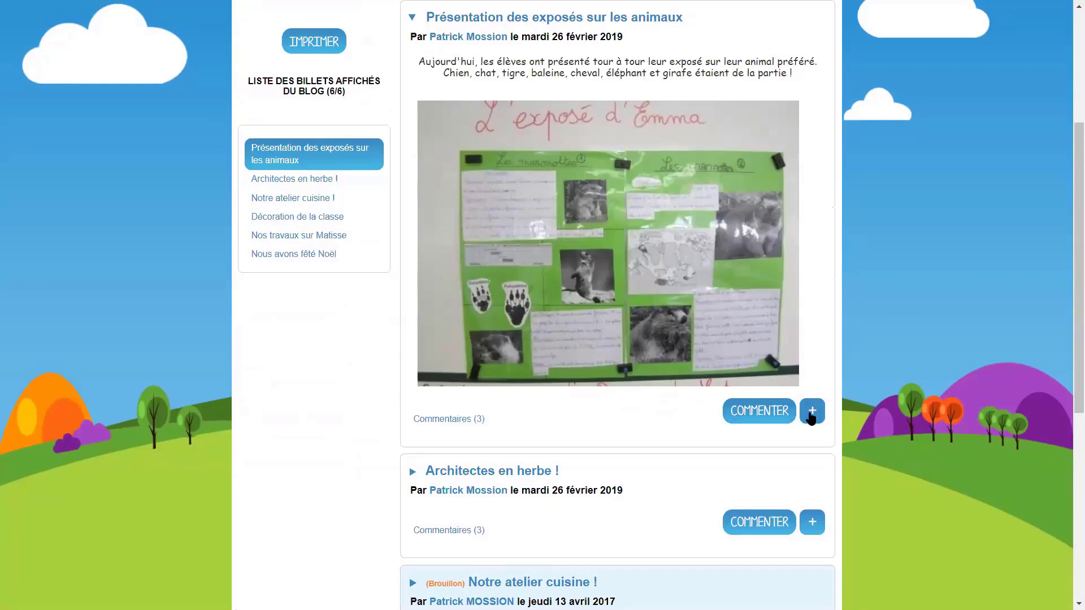
scroll(811, 419, down, 5)
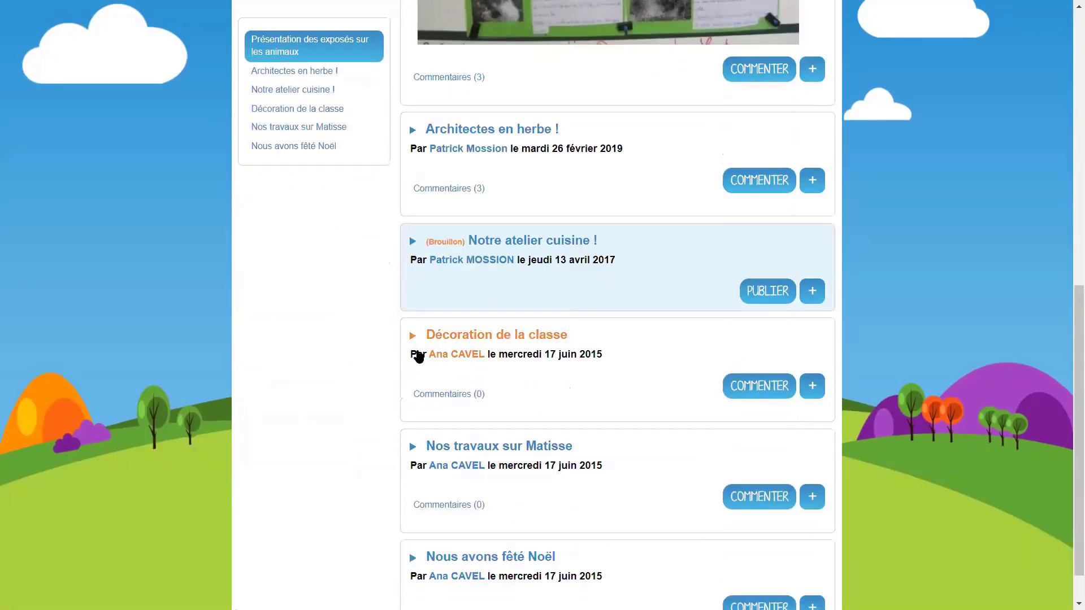
Expand the post "Décoration de la classe" and examine the additional actions available for it
click(483, 336)
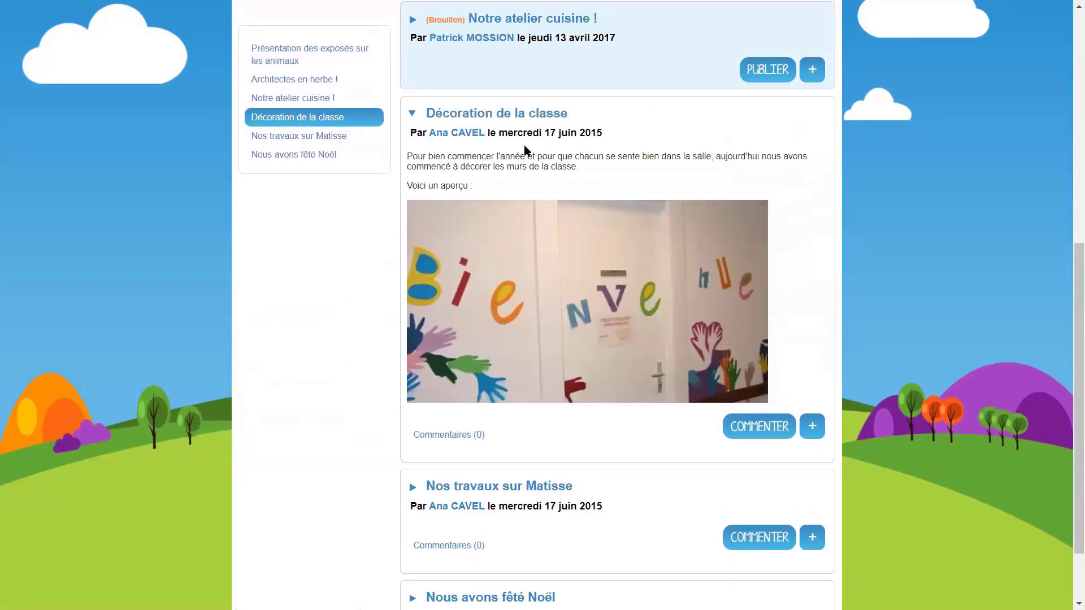
click(814, 428)
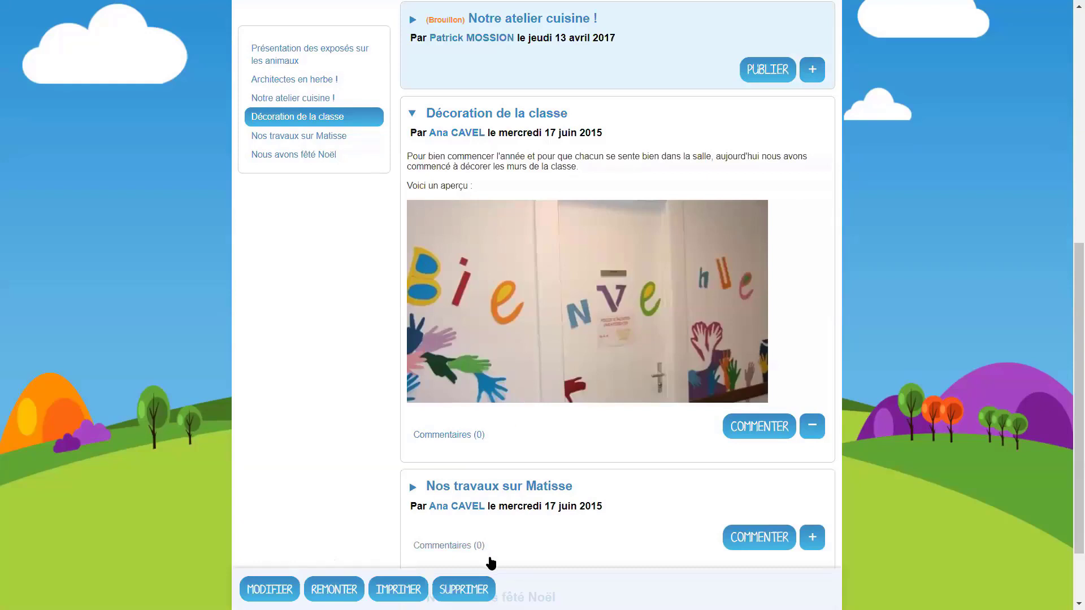
click(812, 427)
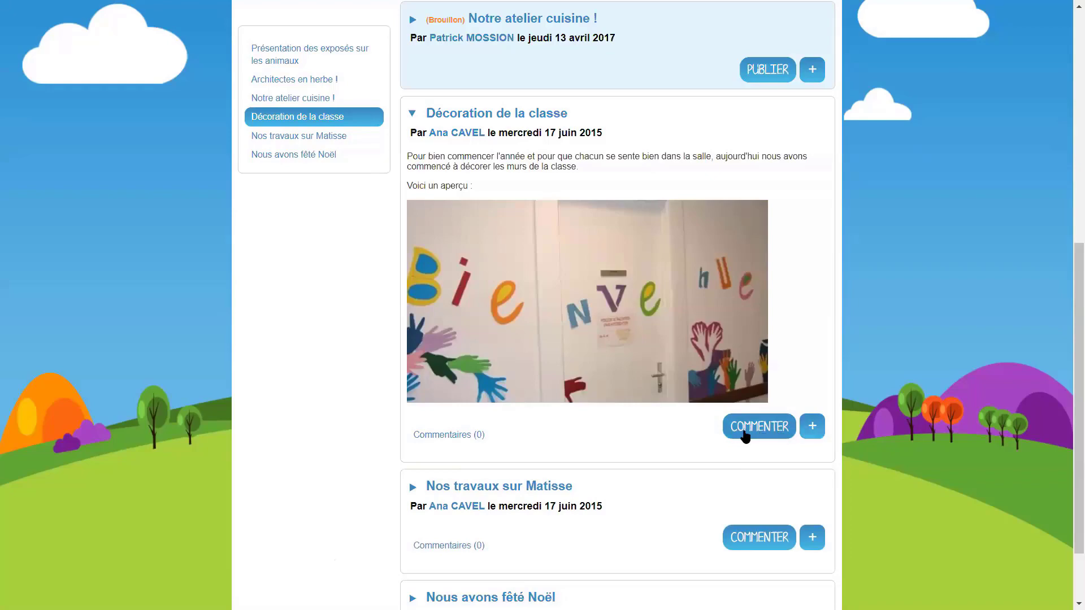
Add the comment "Super article !" to the post "Architectes en herbe !" and save it
scroll(745, 436, down, 2)
scroll(746, 436, up, 9)
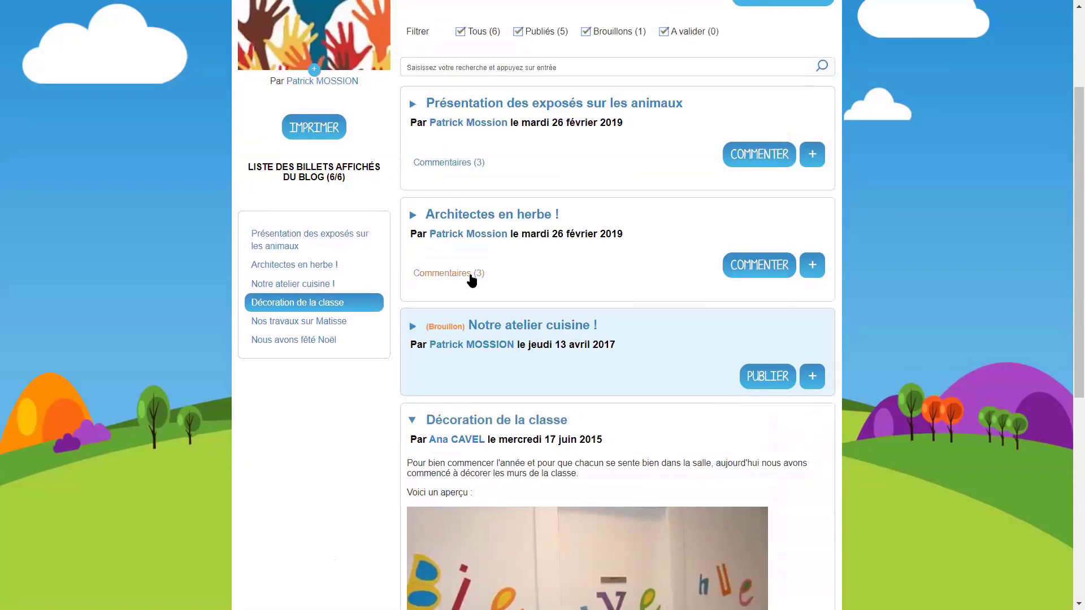
click(763, 261)
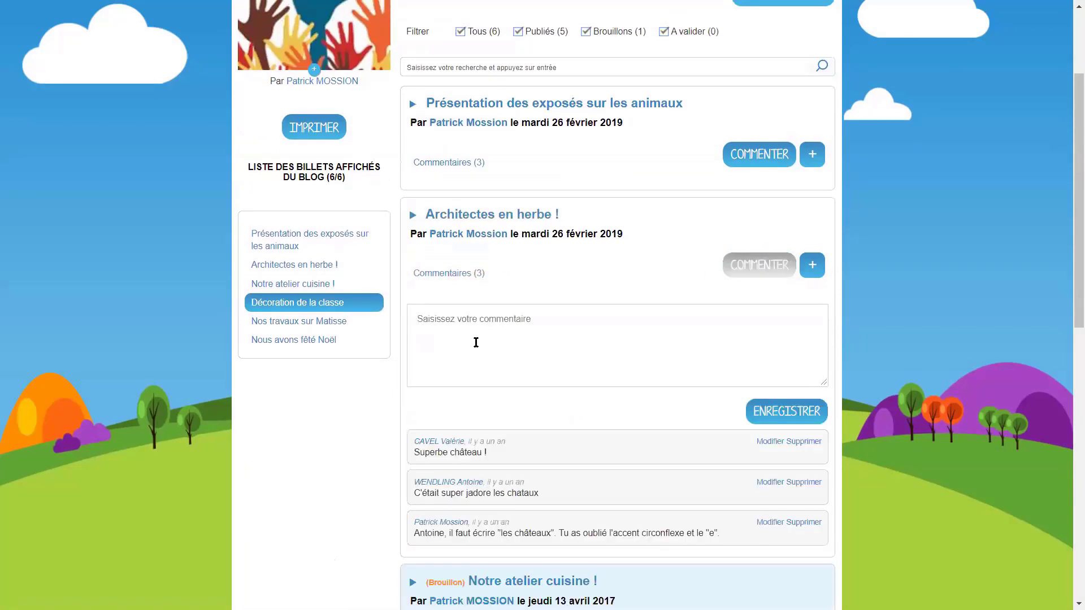
text(Super article !)
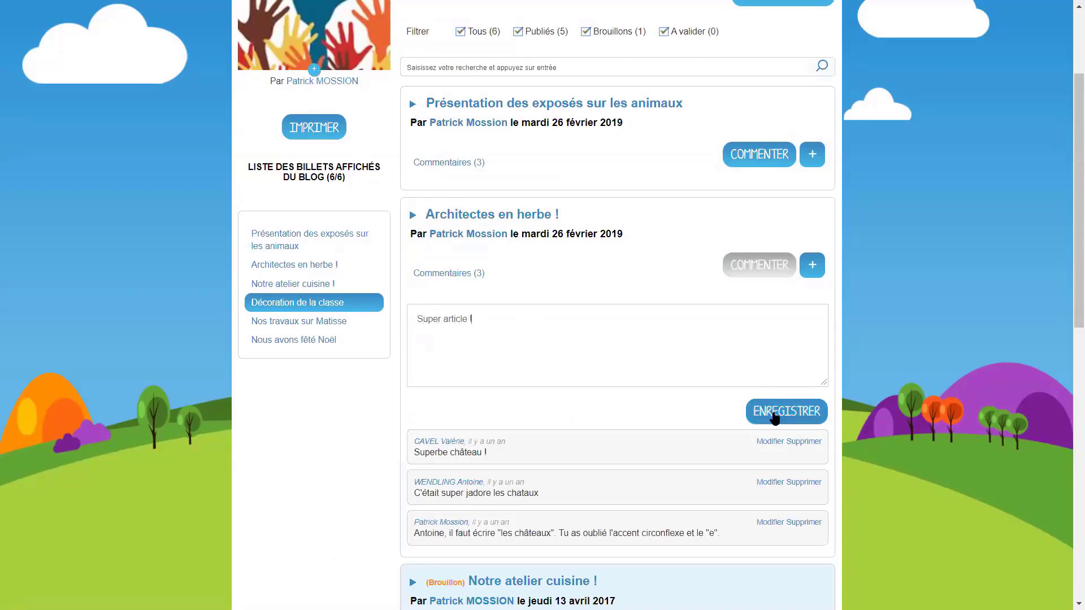
click(774, 418)
Modify the first comment on "Architectes en herbe !" to read "Superbe château !!!" and save it
scroll(576, 516, down, 1)
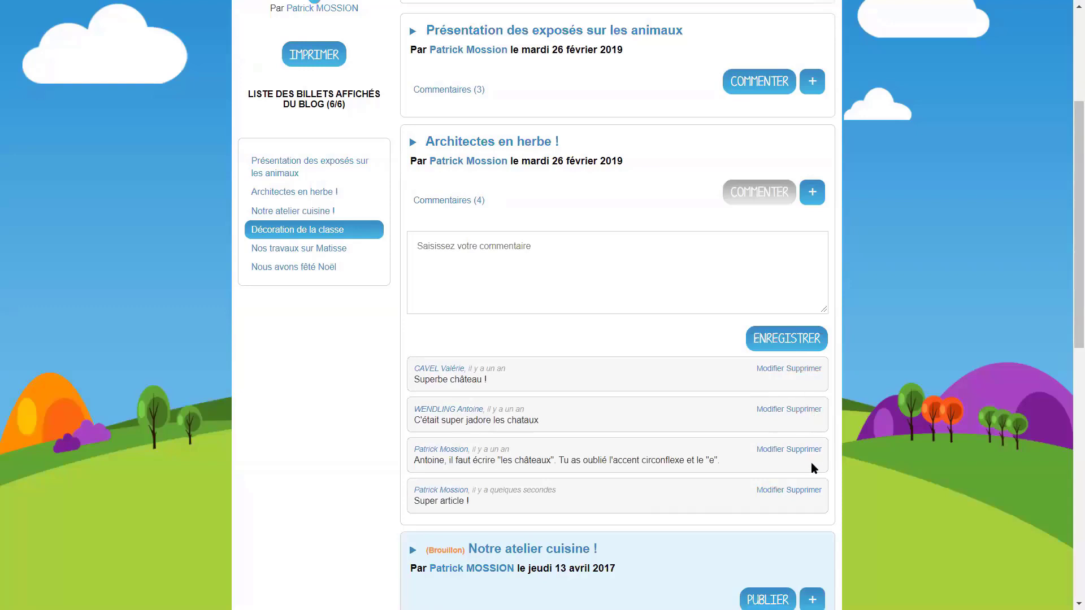
click(771, 369)
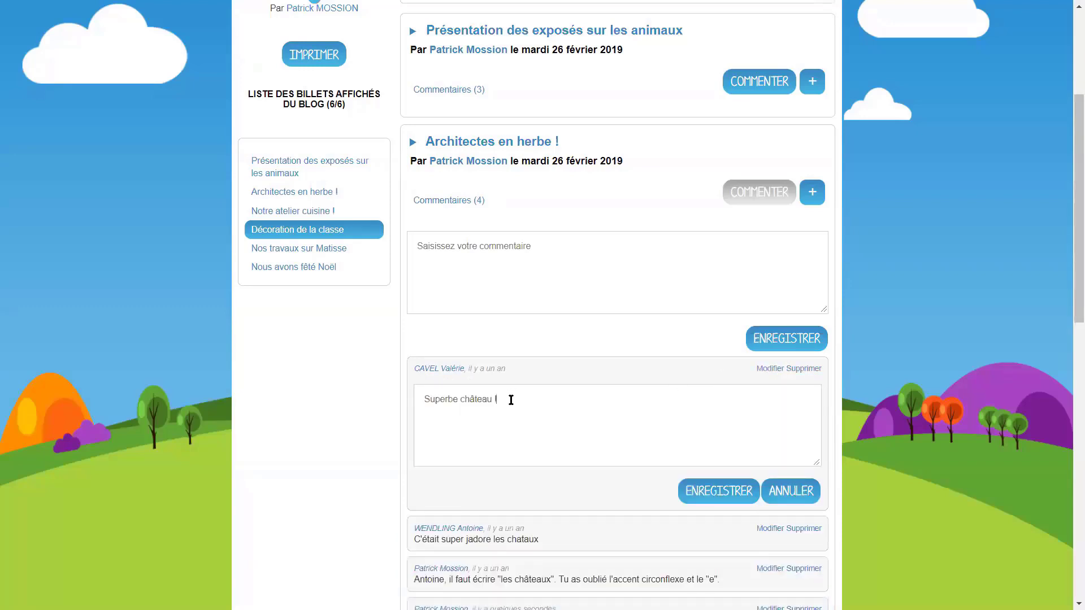
text(!!)
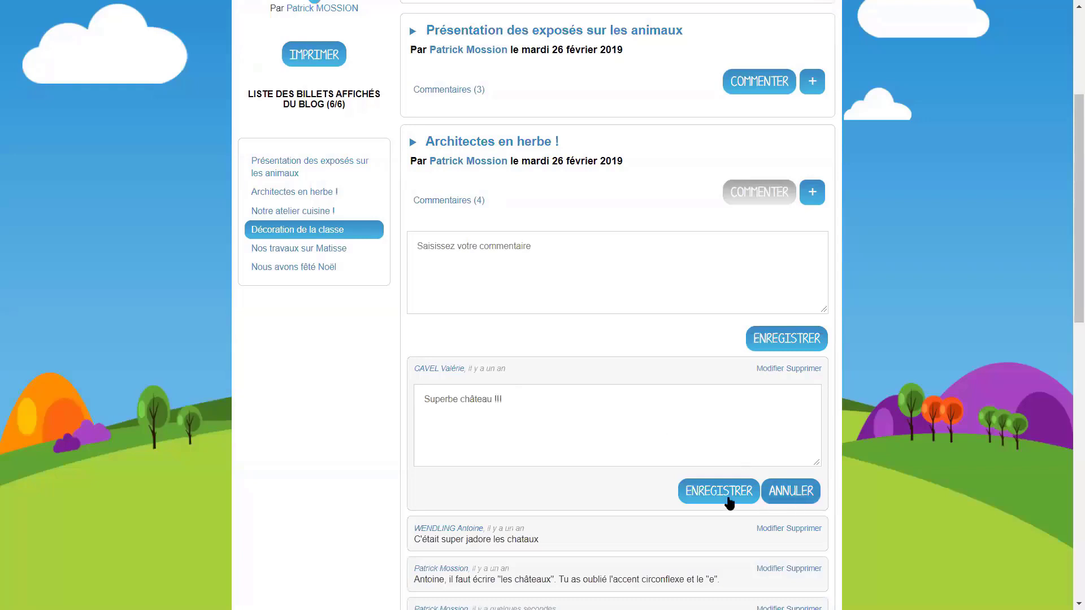
click(713, 492)
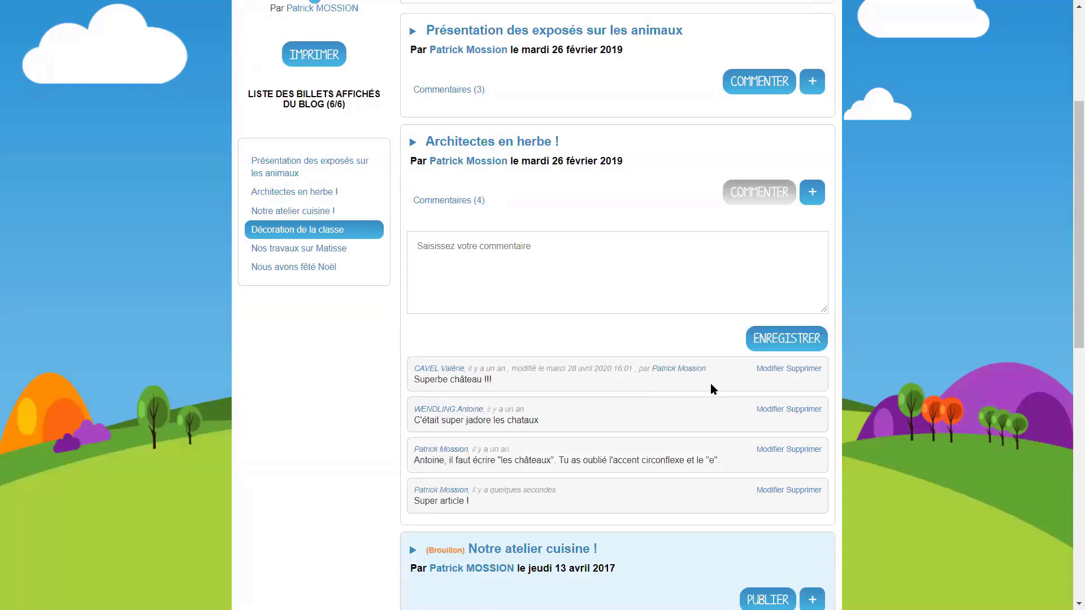
Try to save an empty comment on the post "Architectes en herbe !"
scroll(710, 388, down, 2)
scroll(711, 389, up, 3)
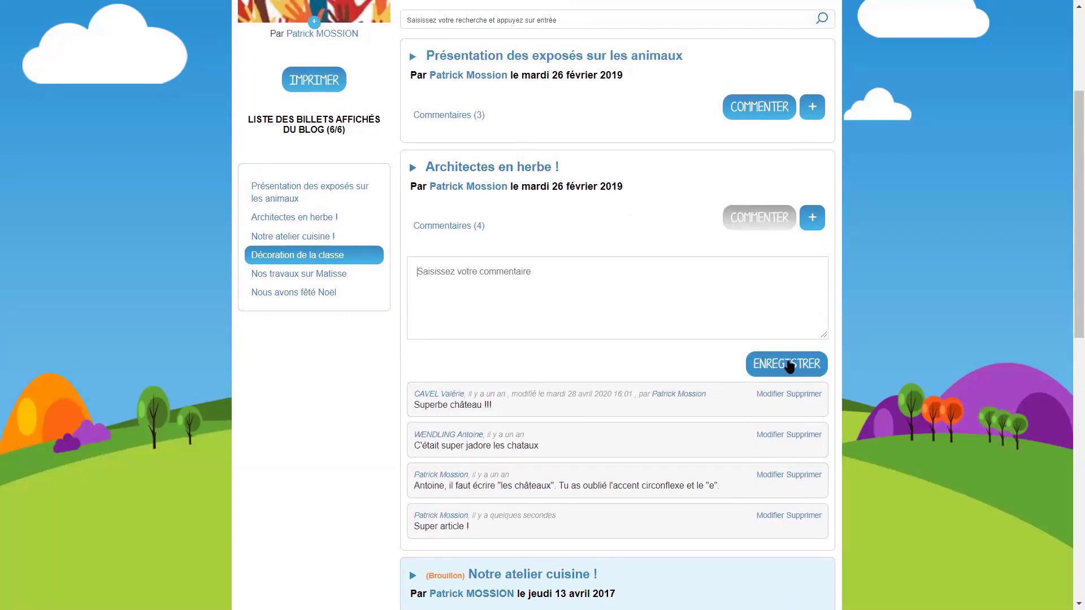
click(791, 362)
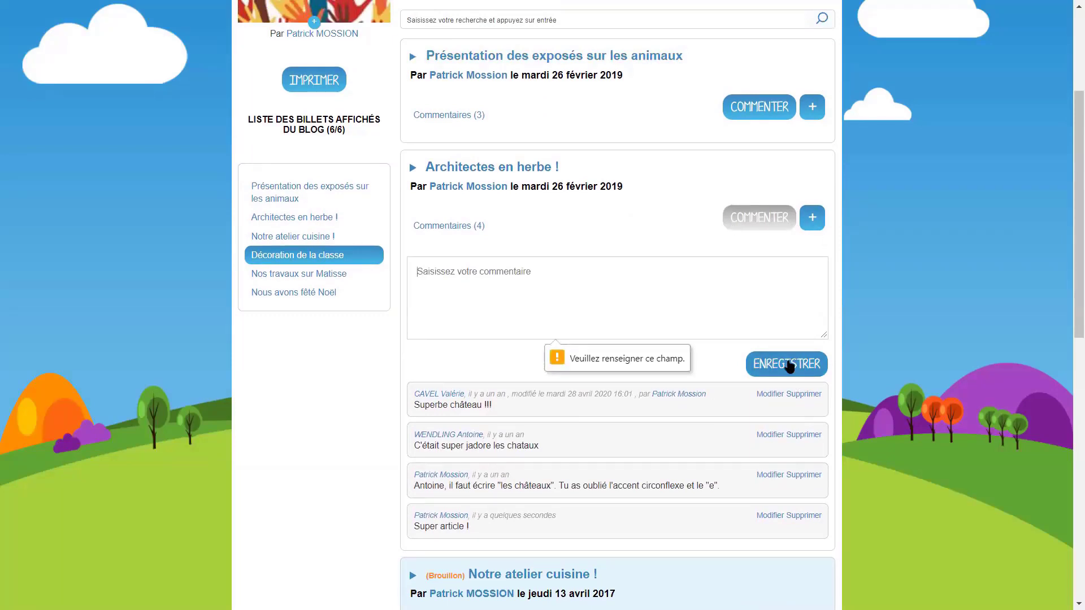
Open the post "Architectes en herbe !" for modification and examine its title, text and image in the editor
click(813, 225)
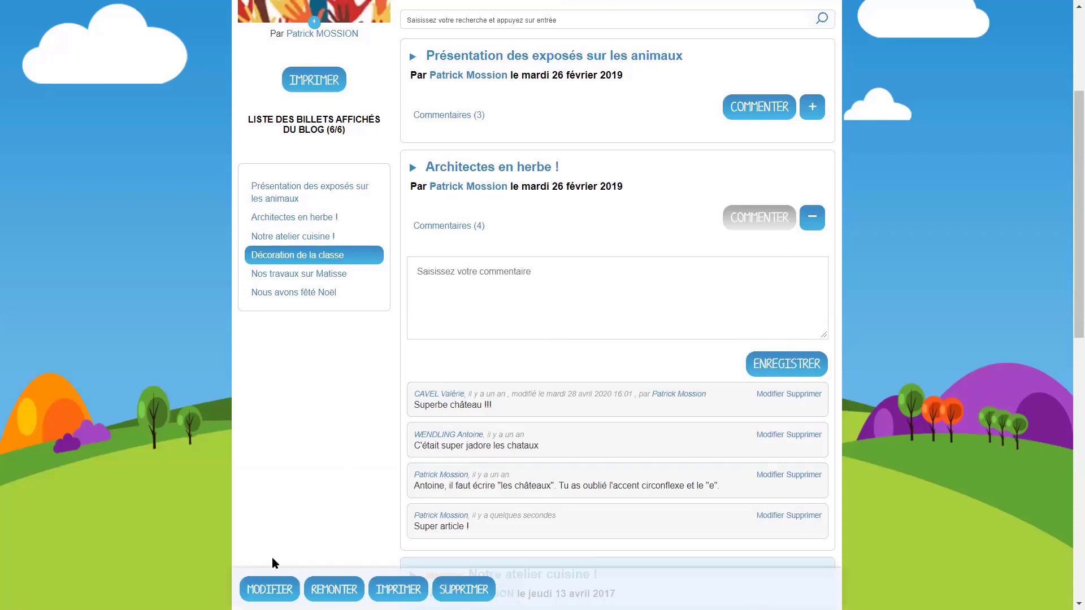
click(270, 590)
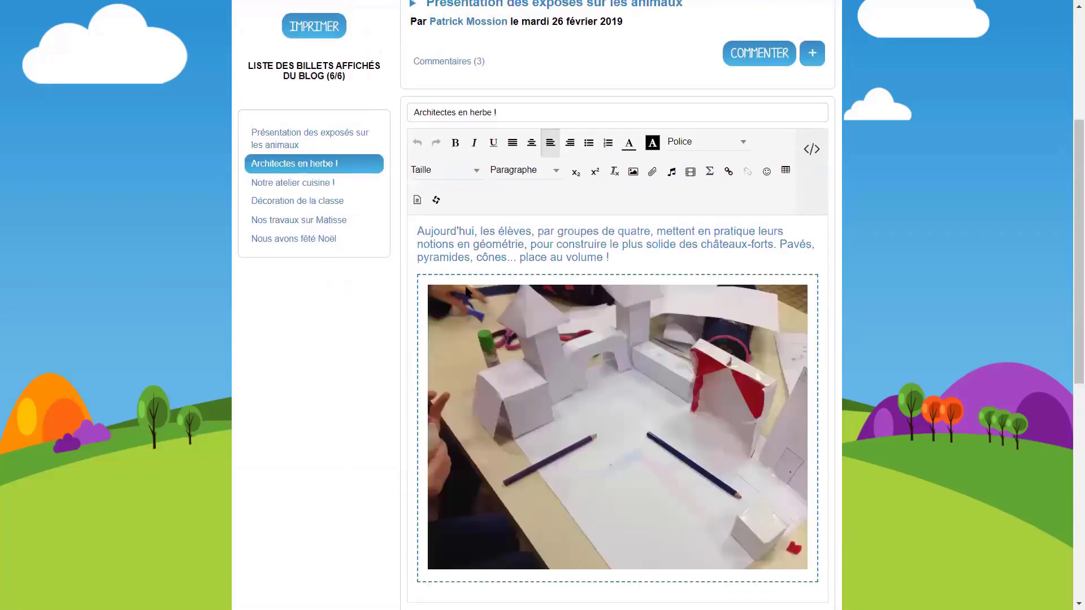
scroll(507, 451, down, 1)
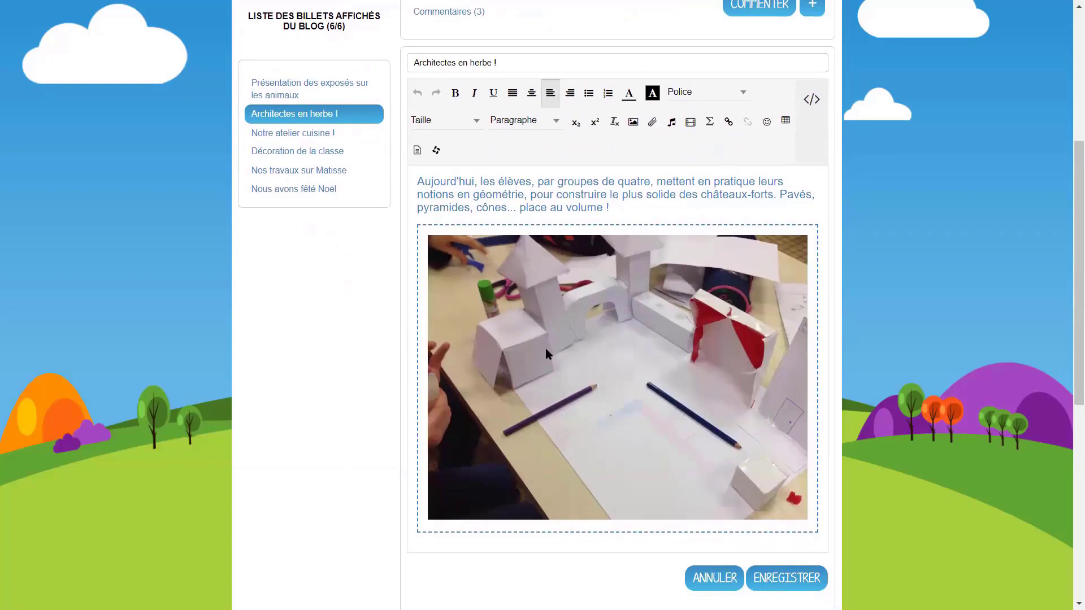
scroll(546, 354, down, 2)
scroll(546, 354, up, 2)
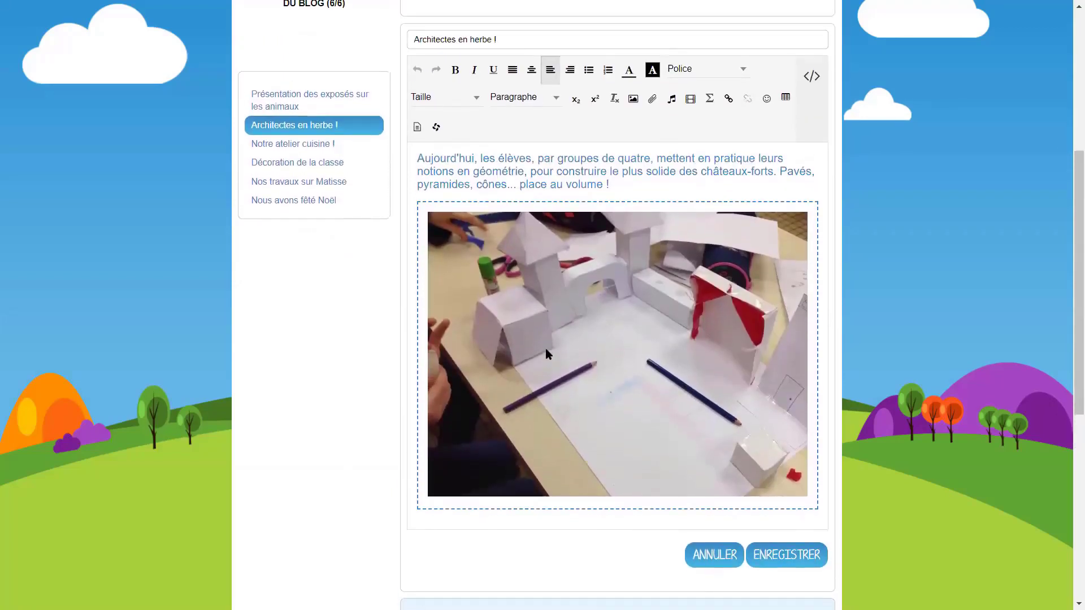
scroll(546, 354, up, 2)
scroll(546, 355, down, 1)
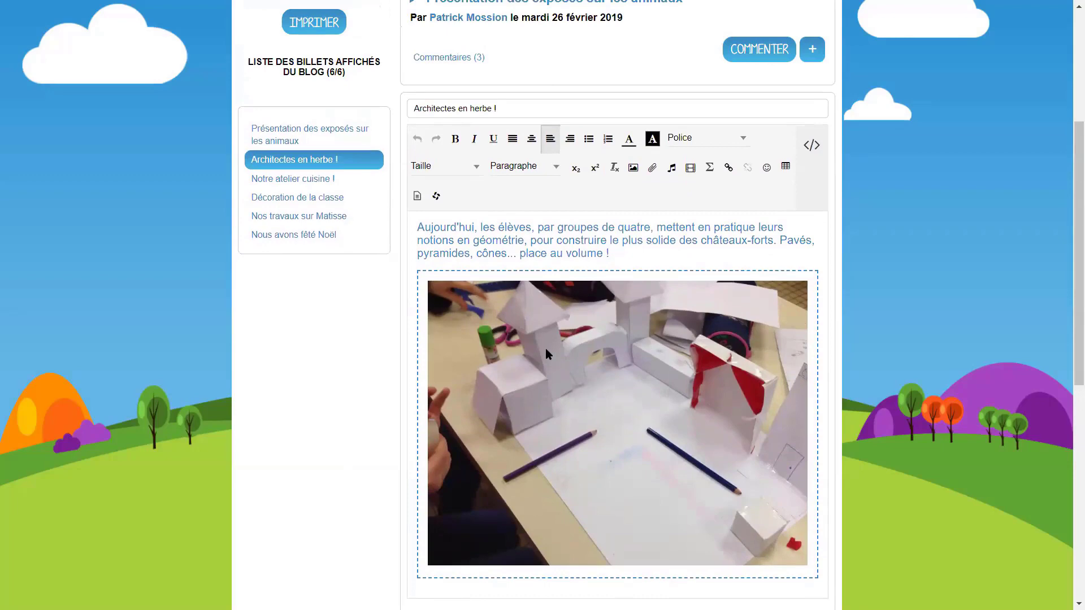
scroll(545, 348, up, 5)
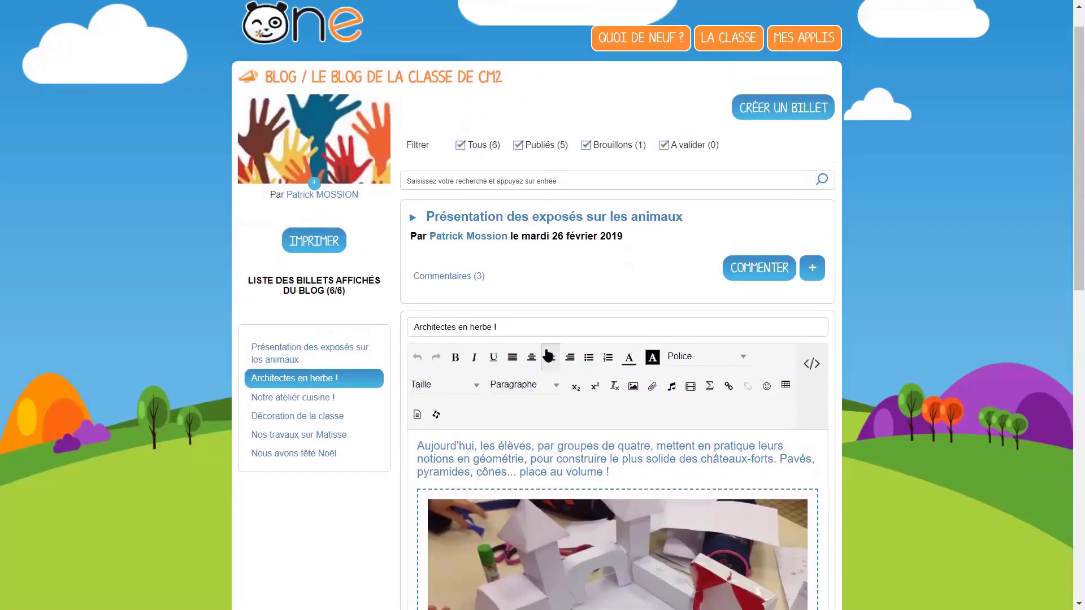
Return to the list of all blogs and log out of the current account
click(276, 79)
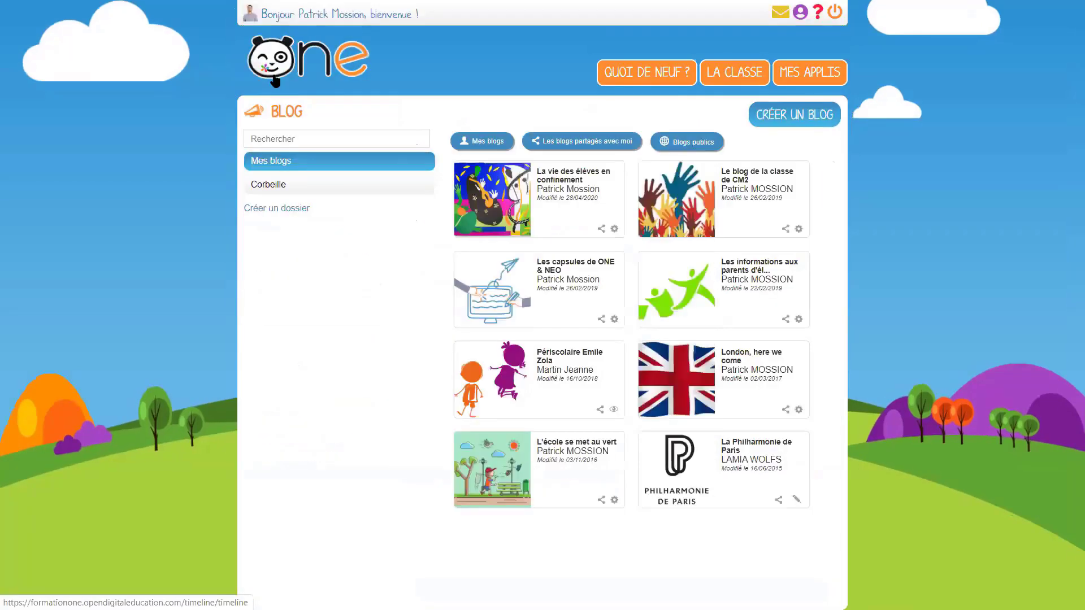
click(547, 214)
click(549, 217)
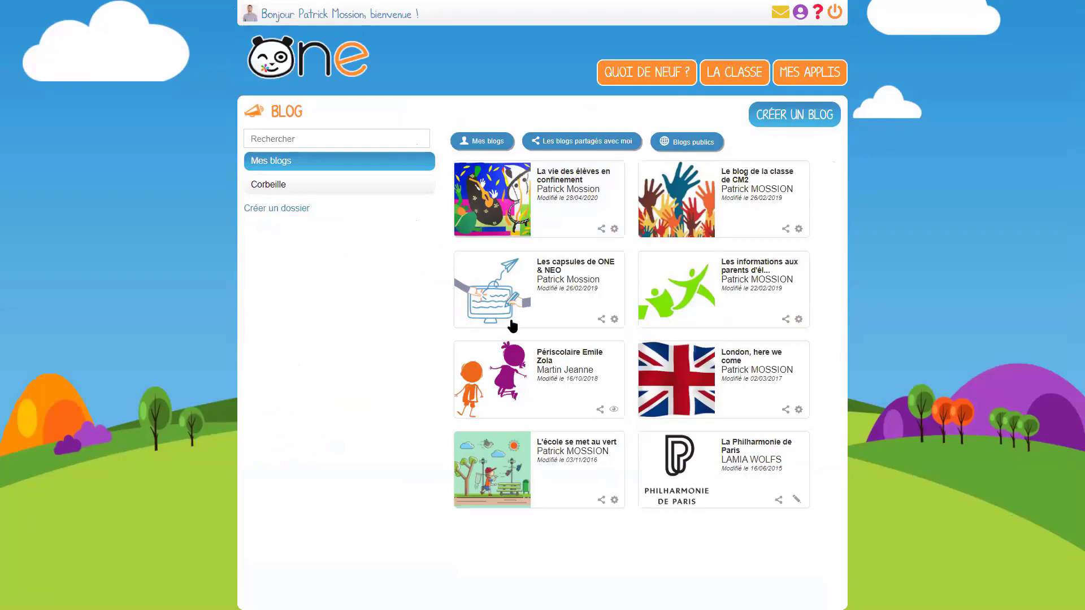
right_click(839, 16)
key(Escape)
click(837, 14)
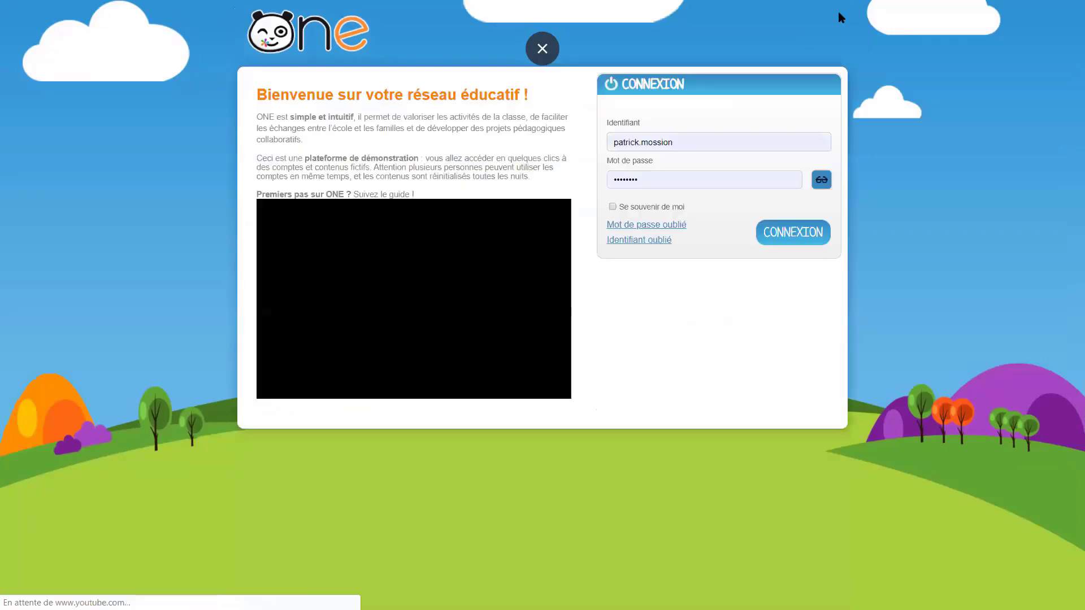
Log in to the school director's account with its saved identifier and password
double_click(712, 140)
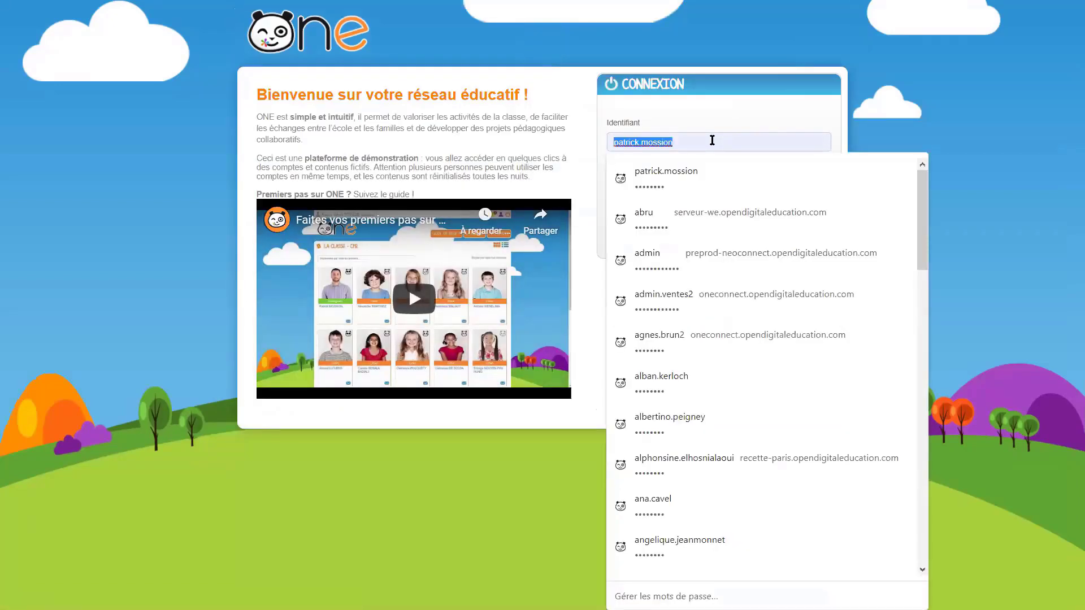
text(alb)
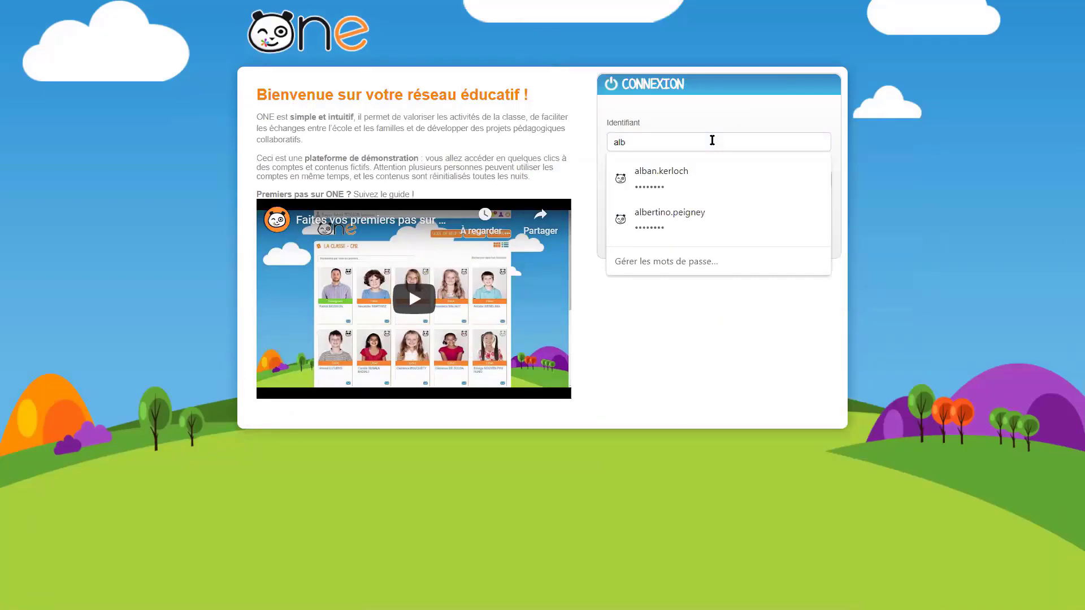
key(Down)
key(Return)
click(772, 240)
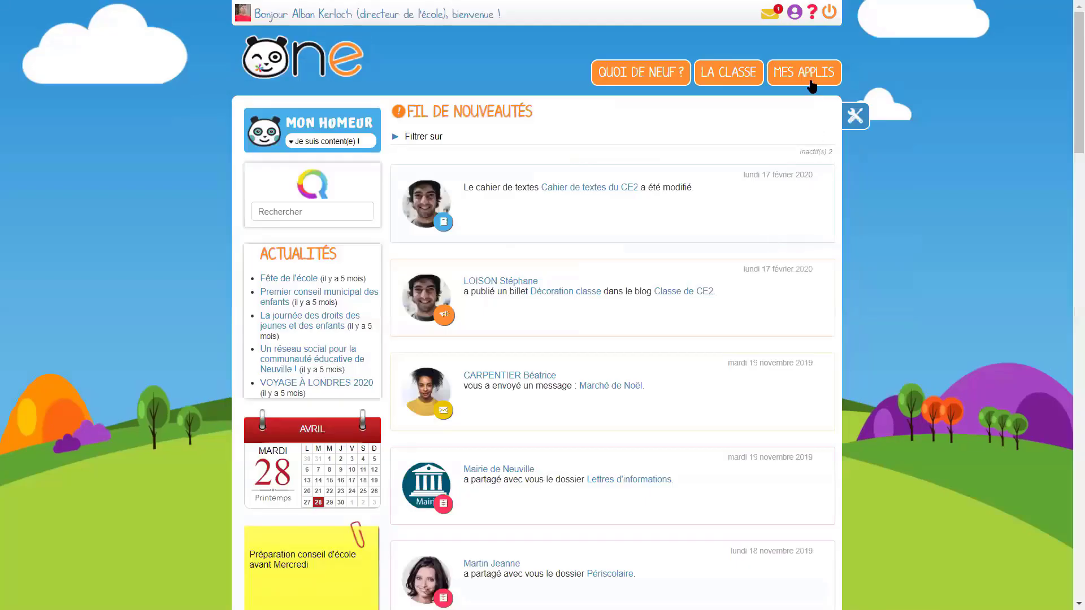
Open the Blog application and examine the actions offered for the blogs "Classe de CE2" and "Sourires de Terre"
click(812, 85)
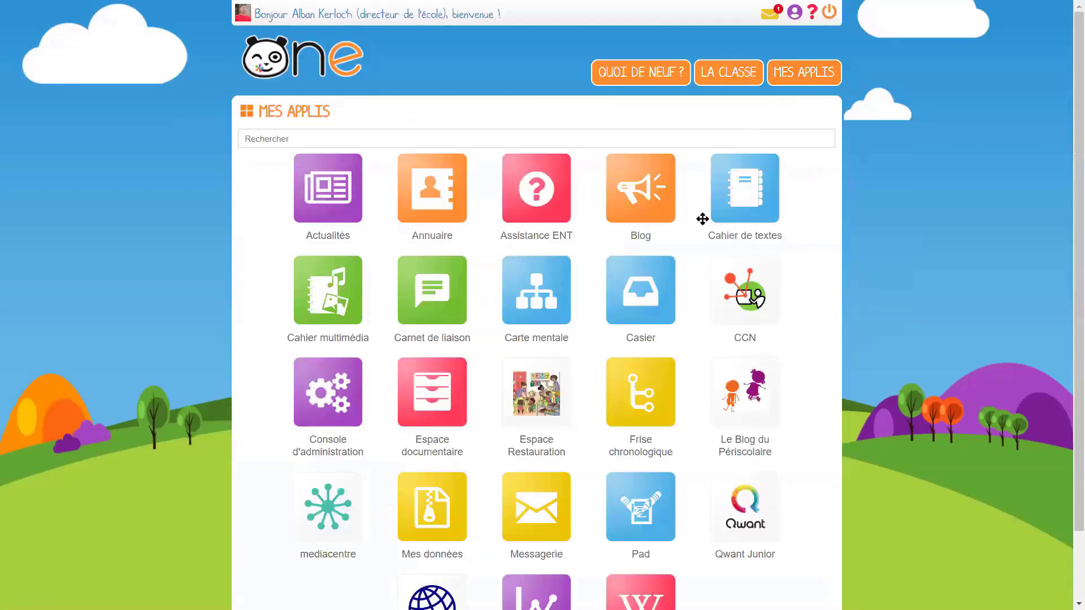
click(655, 218)
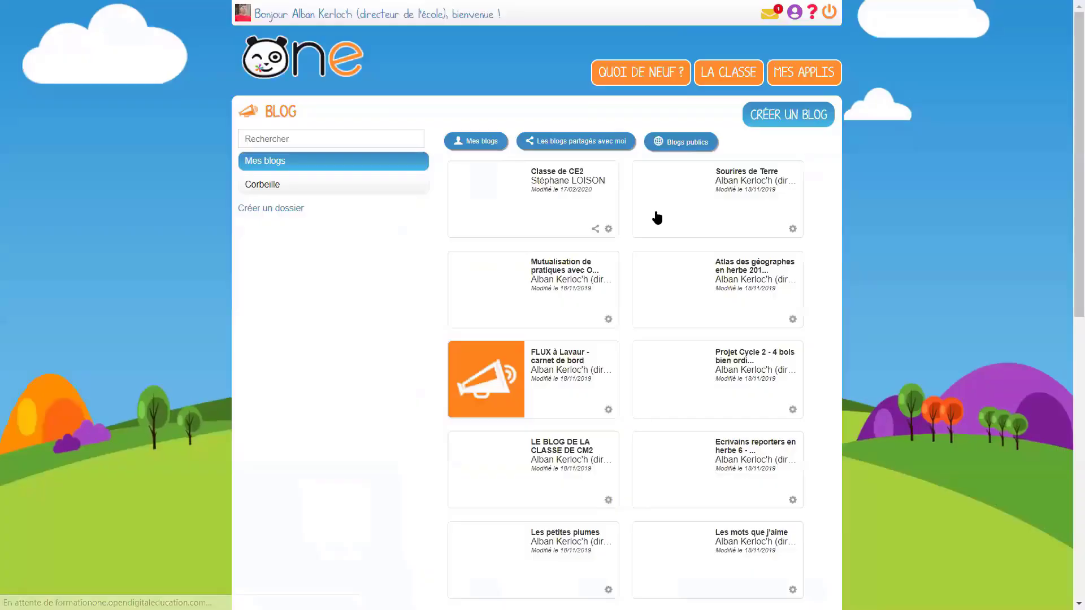
click(571, 201)
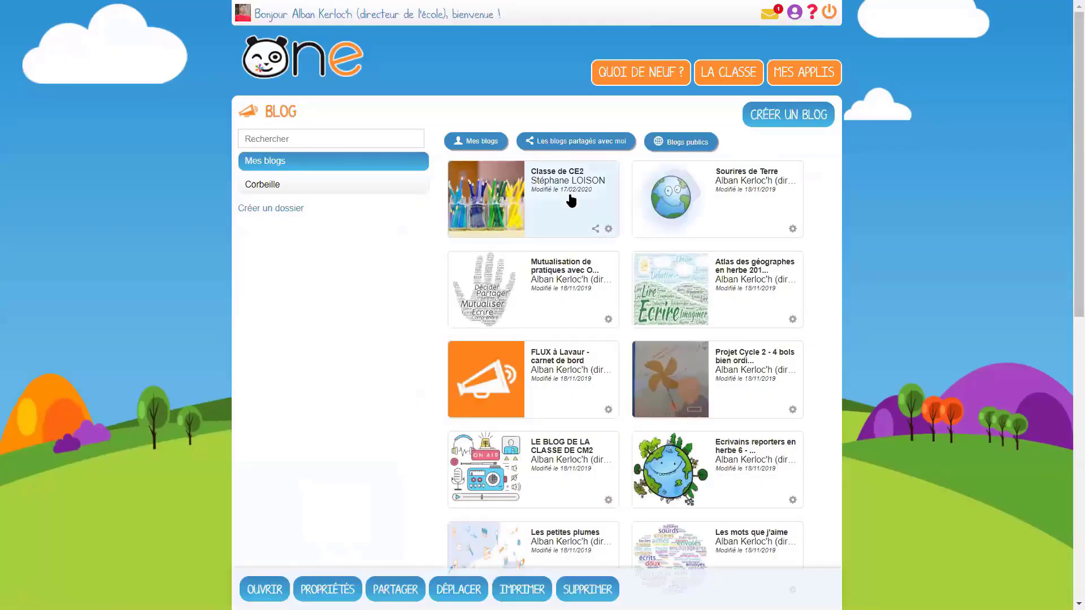
click(572, 200)
click(727, 232)
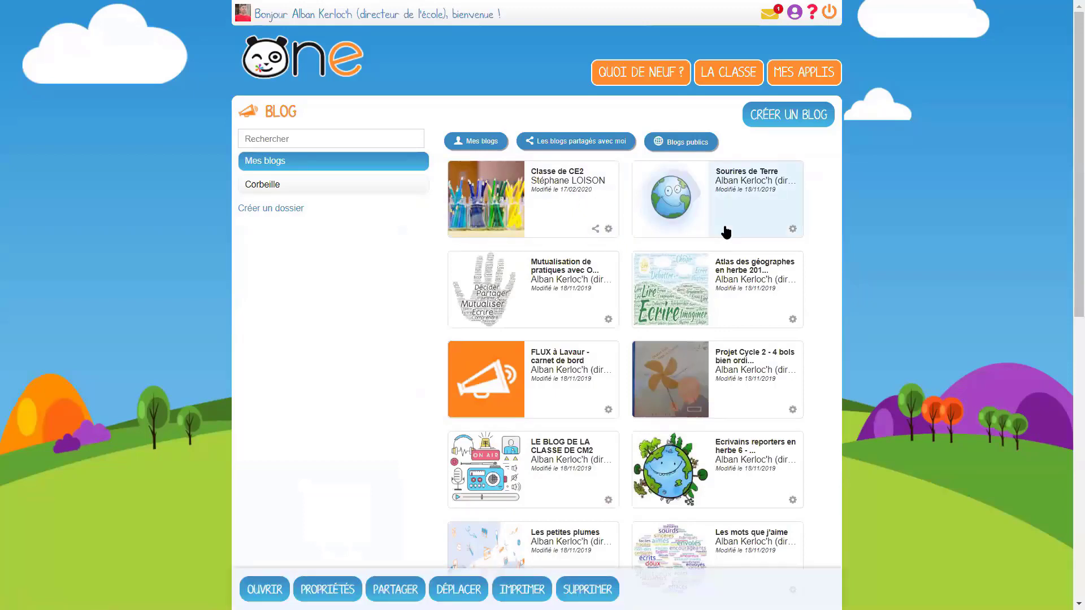
click(726, 233)
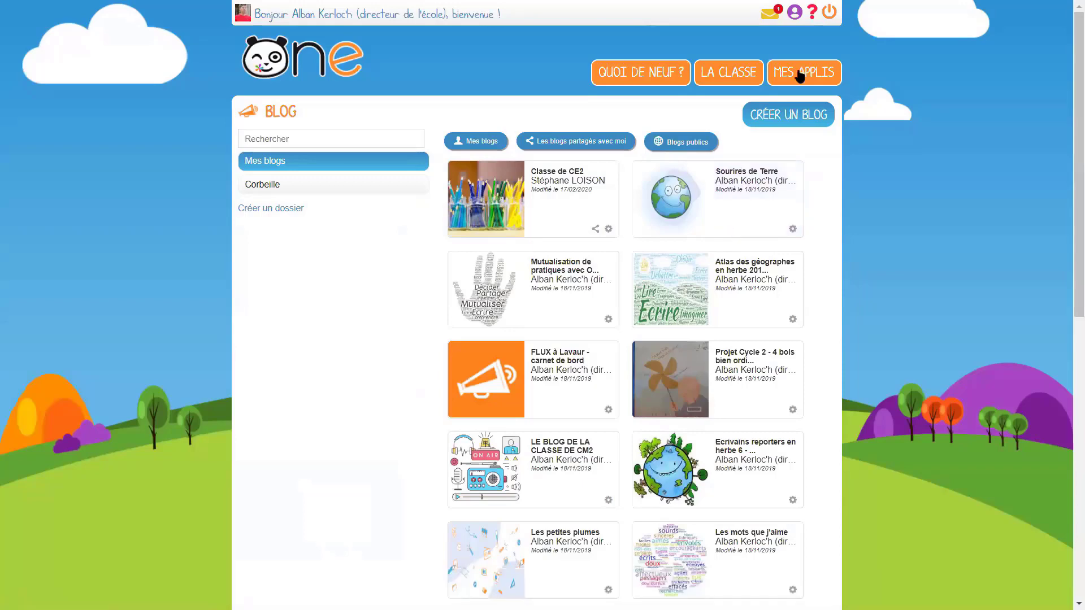
Log out of the director's account and log in to the CE2 teacher's account with its saved identifier and password
click(830, 17)
click(676, 141)
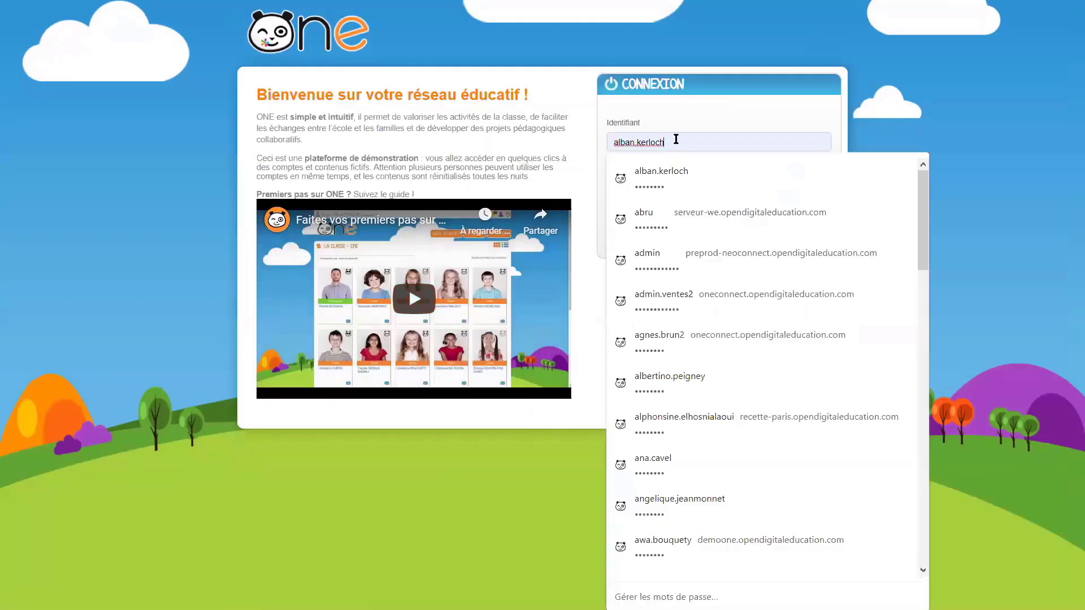
double_click(676, 140)
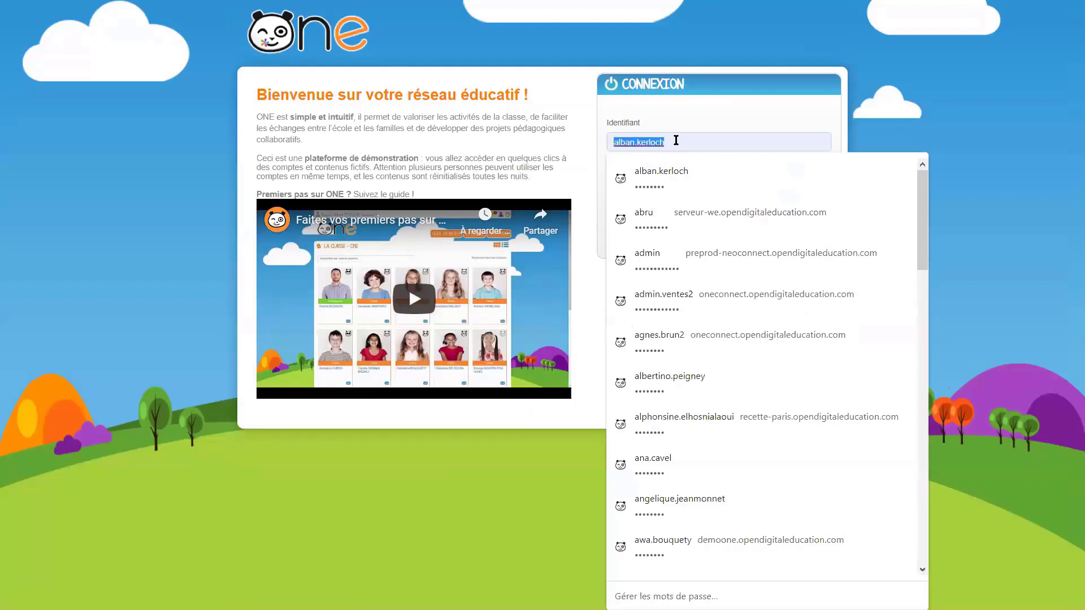
text(ste)
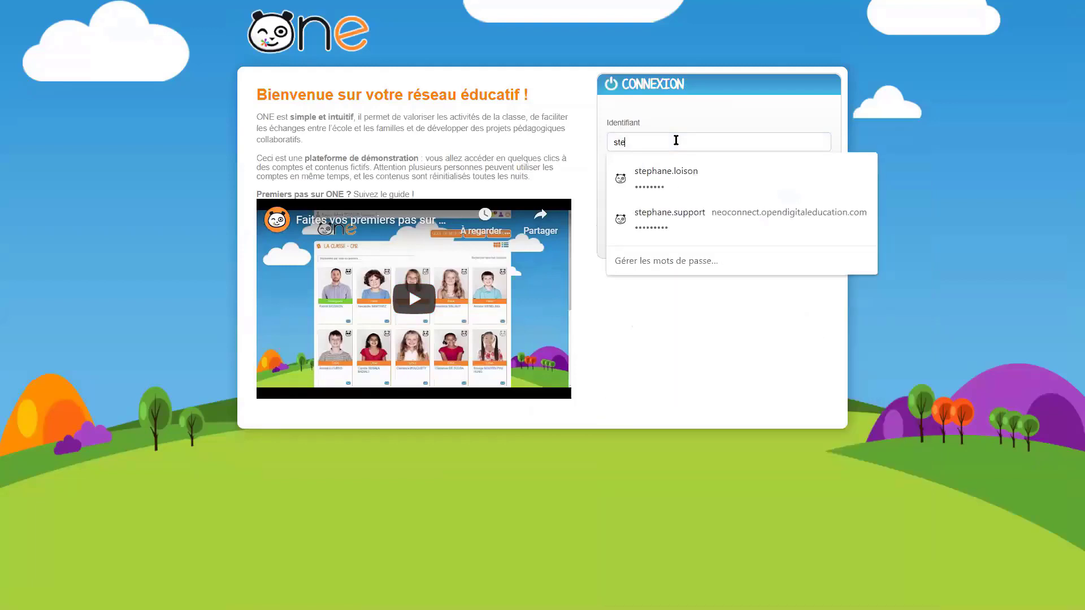
key(Down)
key(Return)
click(820, 234)
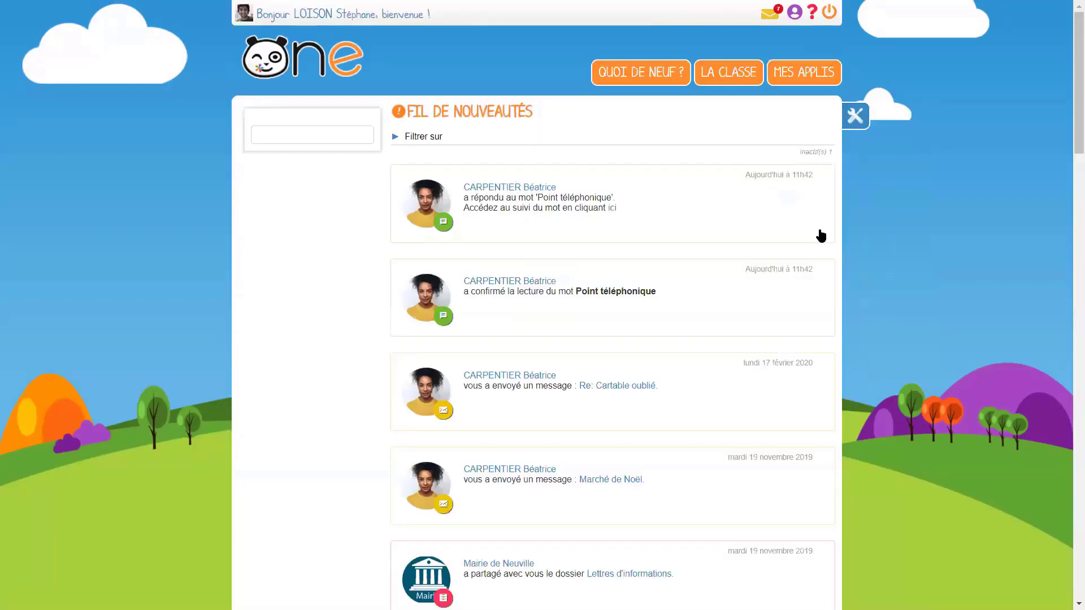
Open the Blog application and start publishing the blog "Classe à distance" in the Bibliothèque
click(781, 77)
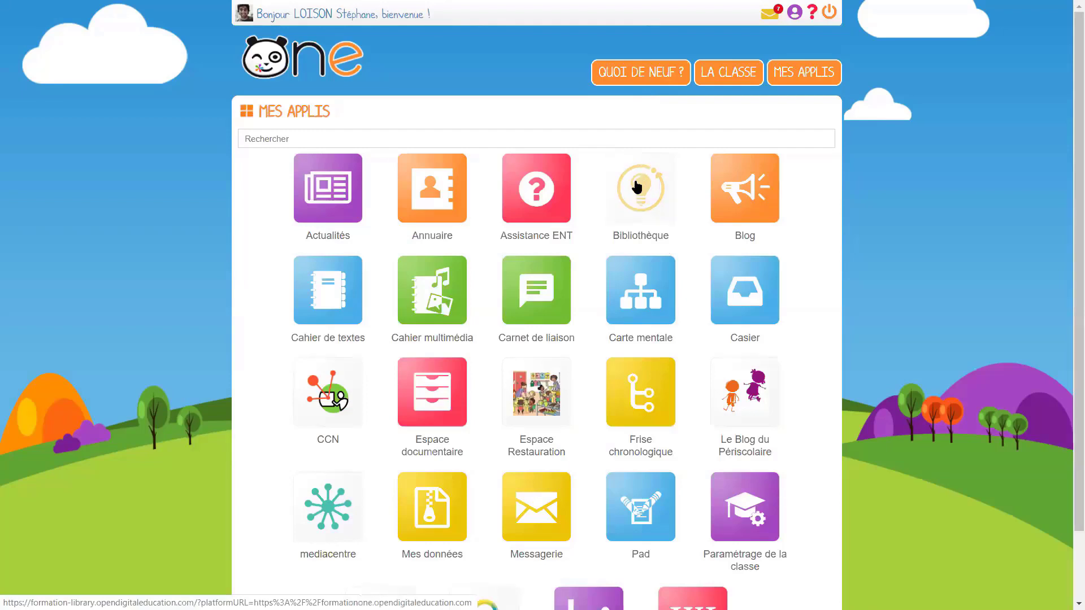
click(720, 201)
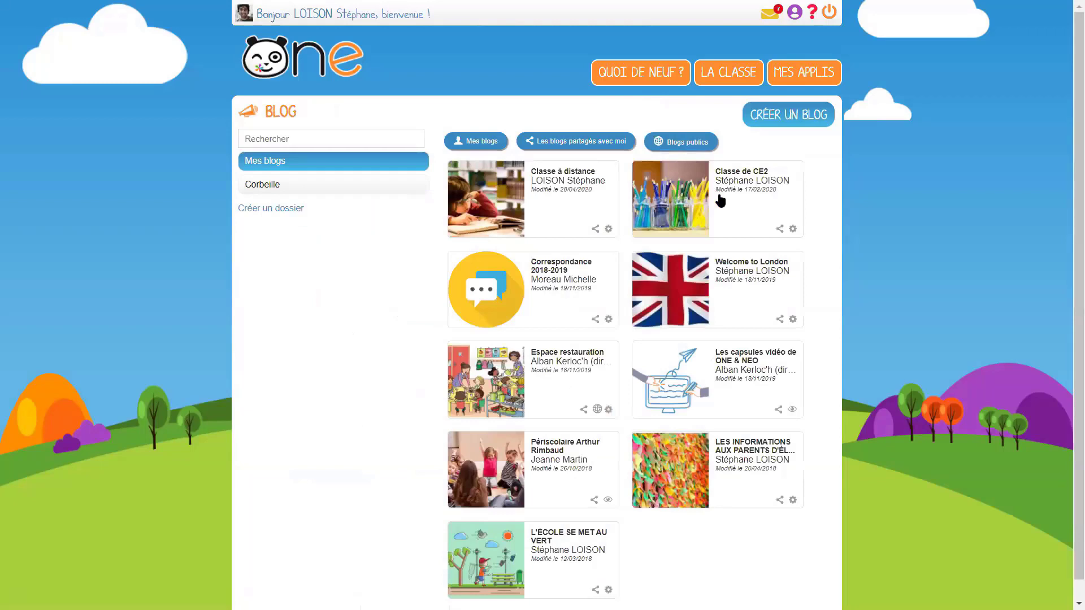
click(576, 208)
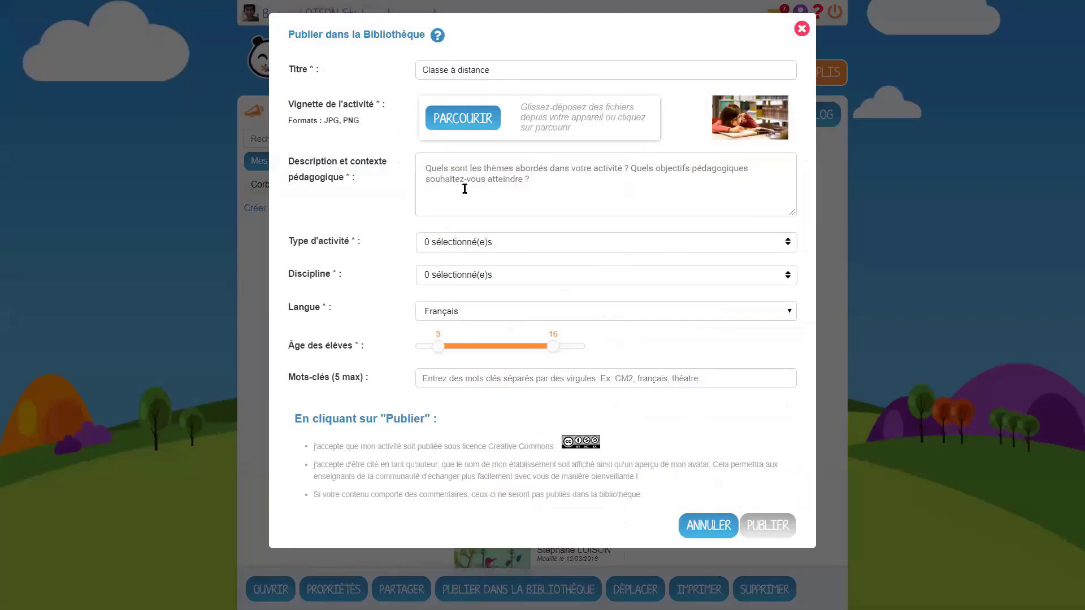
Set the activity type to "Activité à la maison" and the discipline to "Activités artistiques" for the publication
click(455, 251)
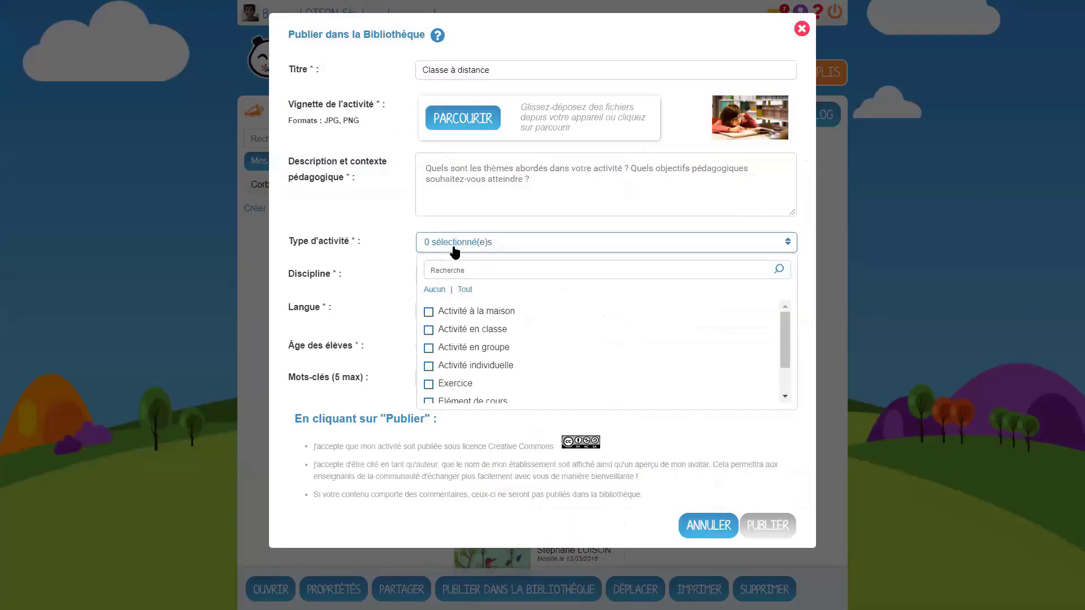
click(429, 312)
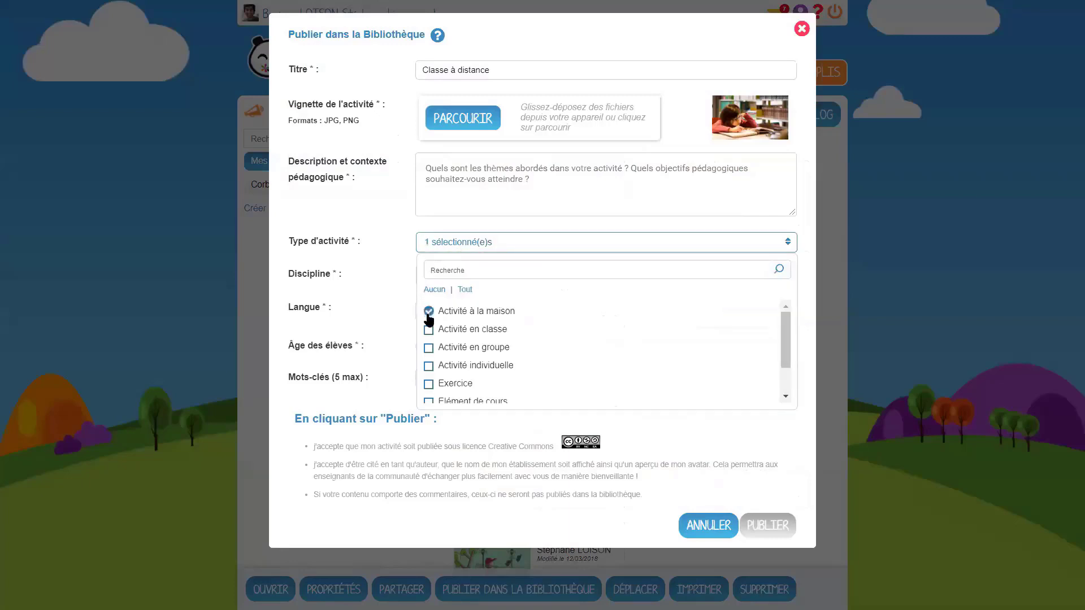
click(357, 271)
click(462, 278)
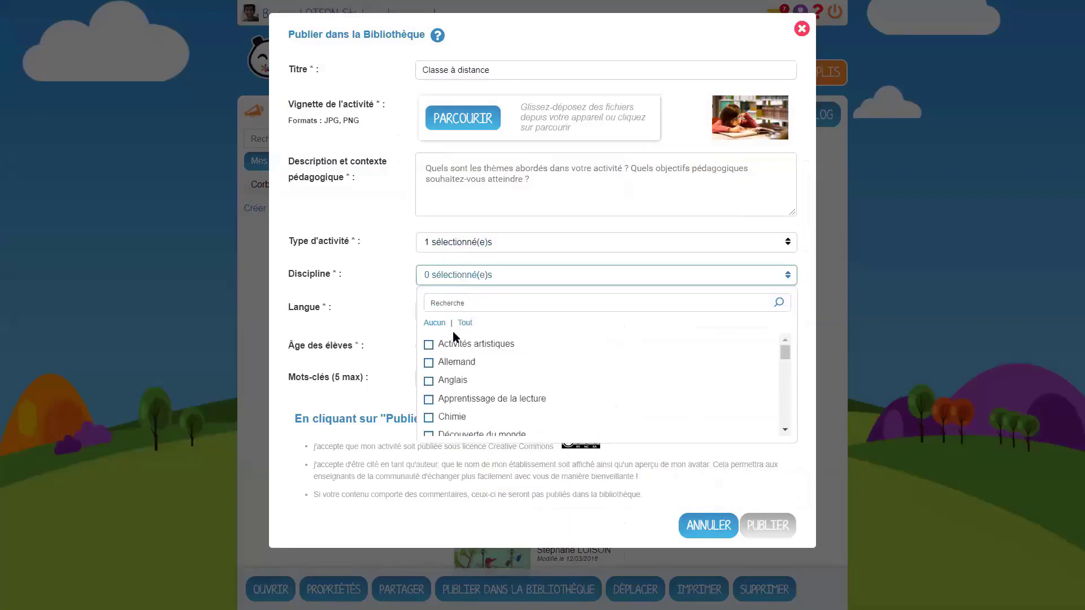
click(429, 344)
click(395, 317)
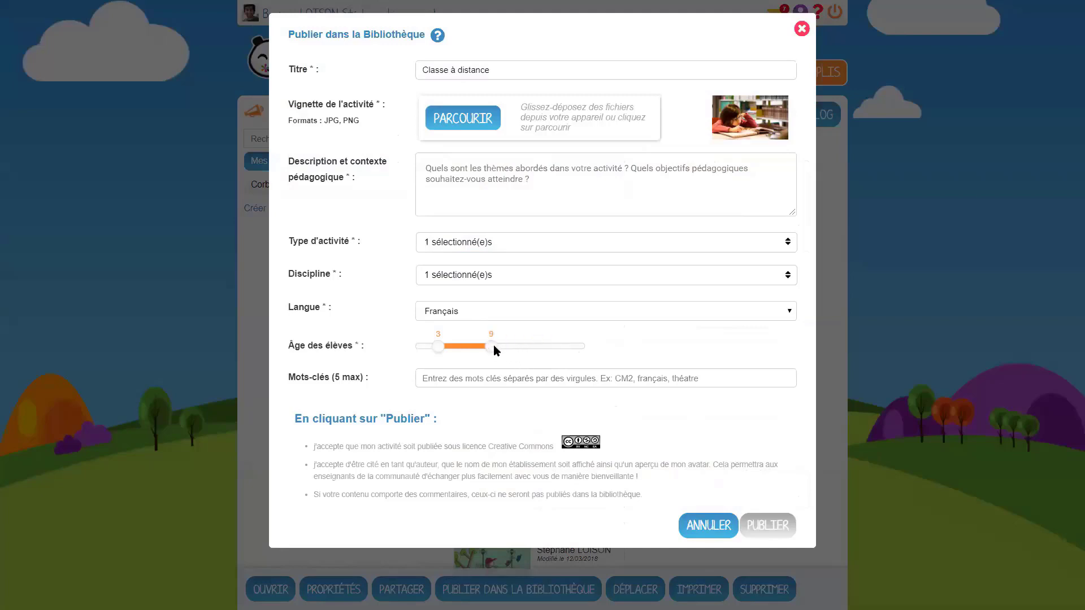
Set the pupils' age range to 3–10 and enter the keywords "cm2, confinement, art plastiques,"
click(472, 379)
text(cm2,)
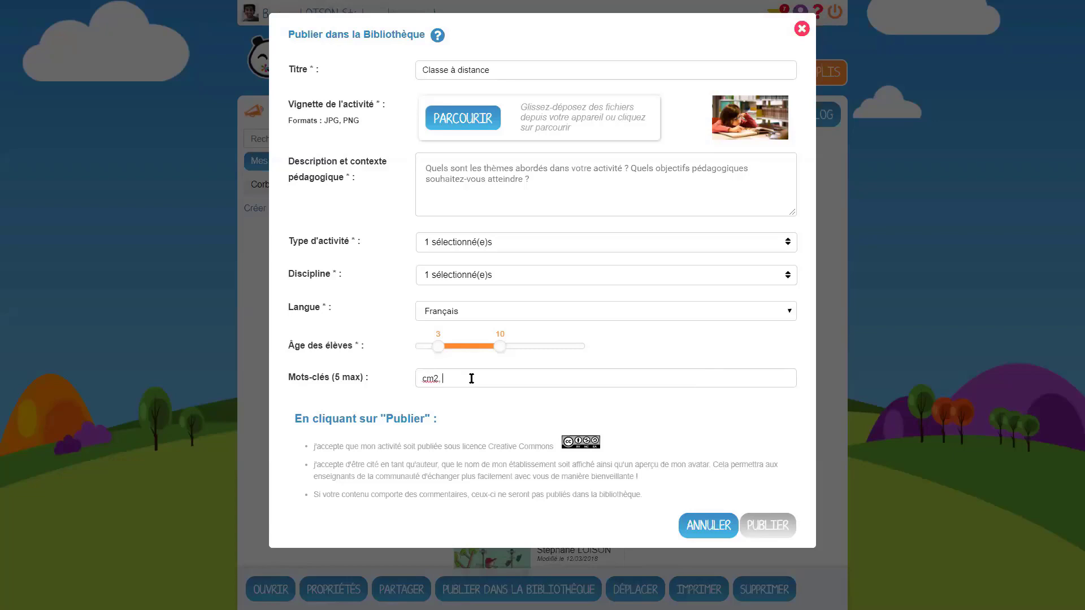
text( confinement, art plastiques)
key(BackSpace)
key(BackSpace)
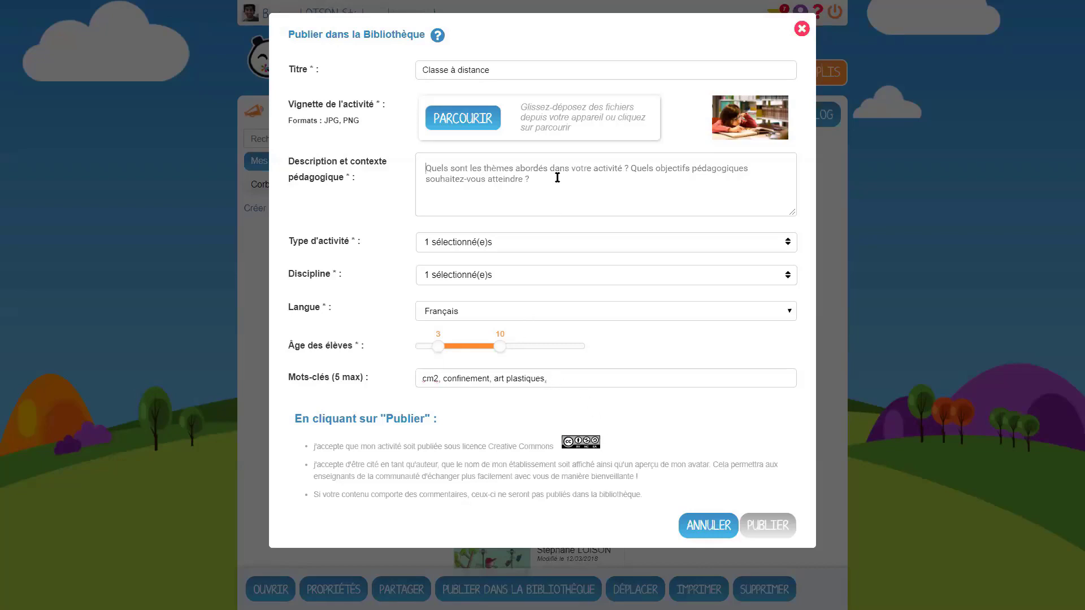
Enter the description "Le blog de ma classe pendant le confinement" and publish the activity in the Bibliothèque
text(Le b)
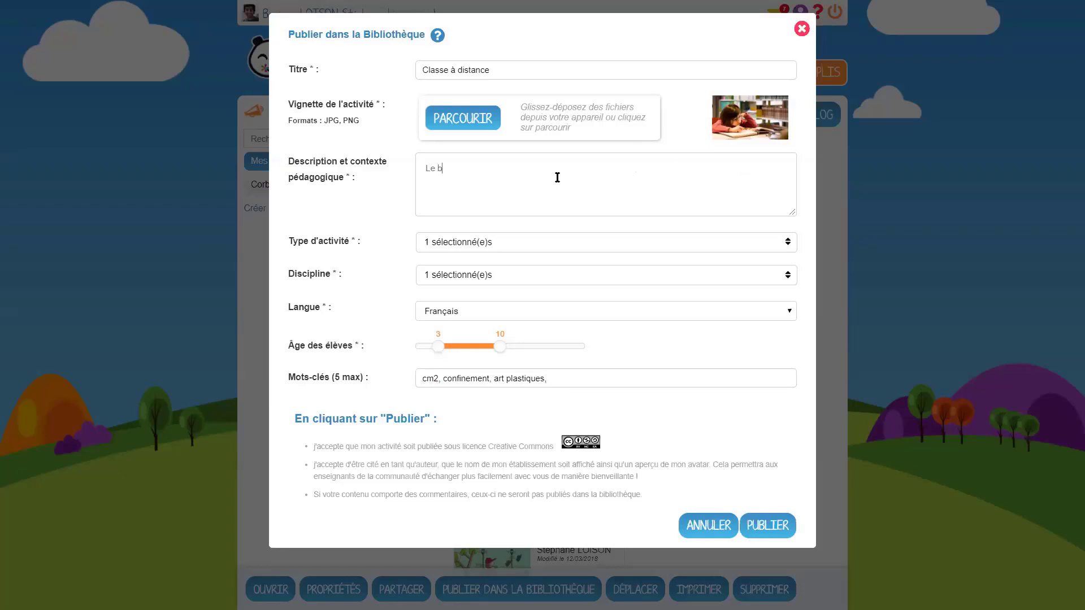
text(log de ma classe pendant le d)
text(onfinement)
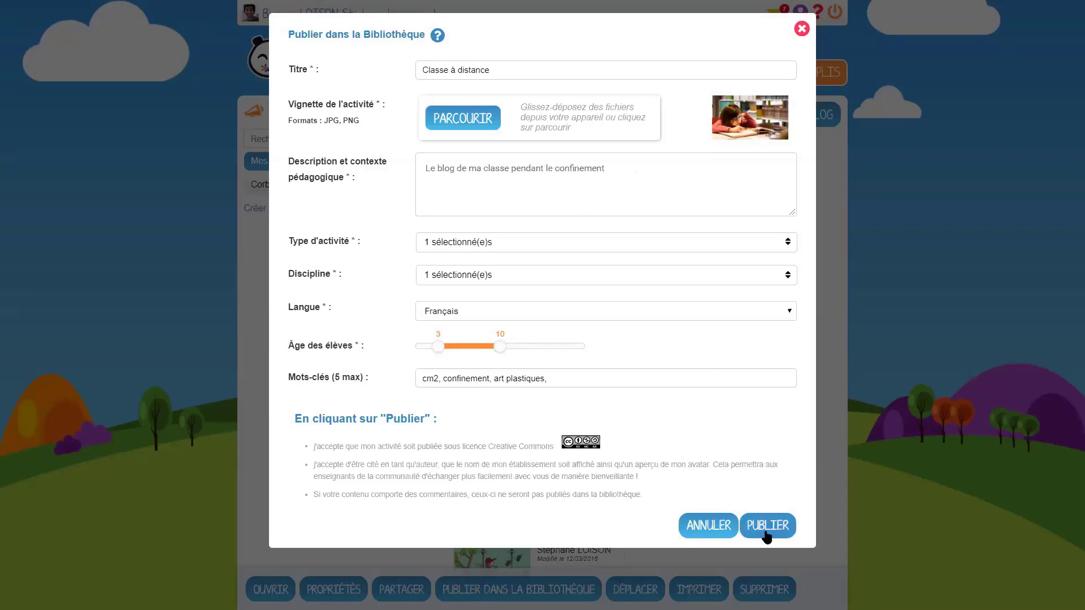
click(767, 529)
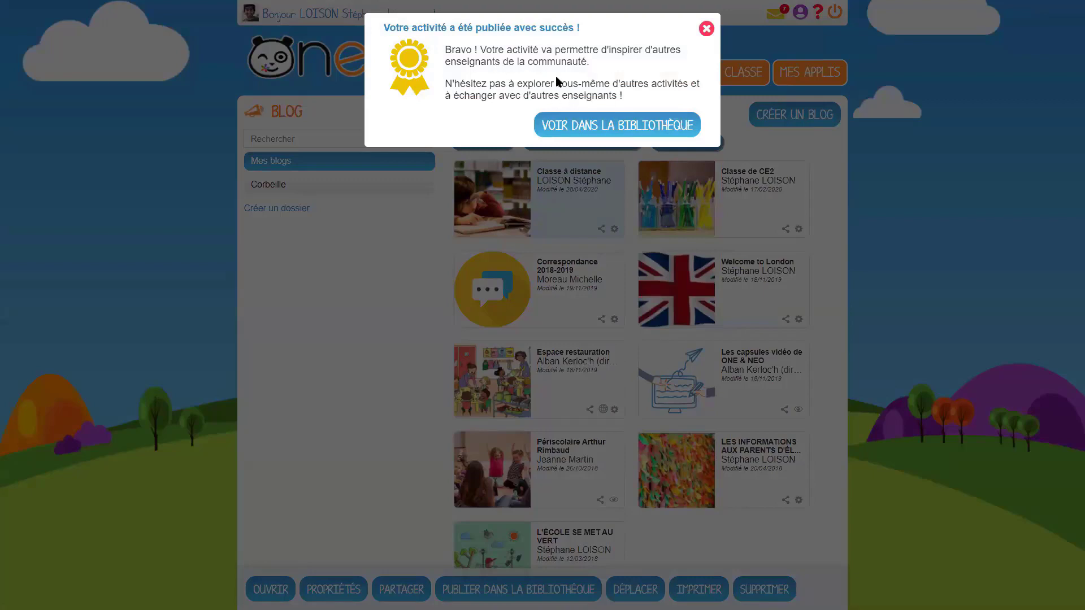
View the published "Classe à distance" activity in the Bibliothèque and examine its statistics, modification form and details
click(565, 126)
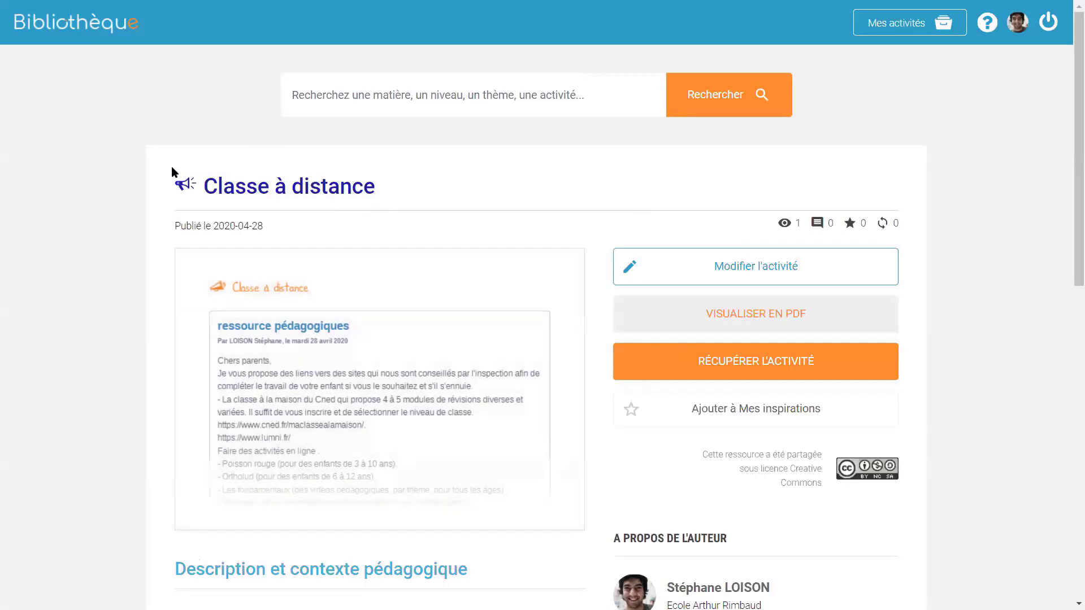
scroll(432, 218, down, 2)
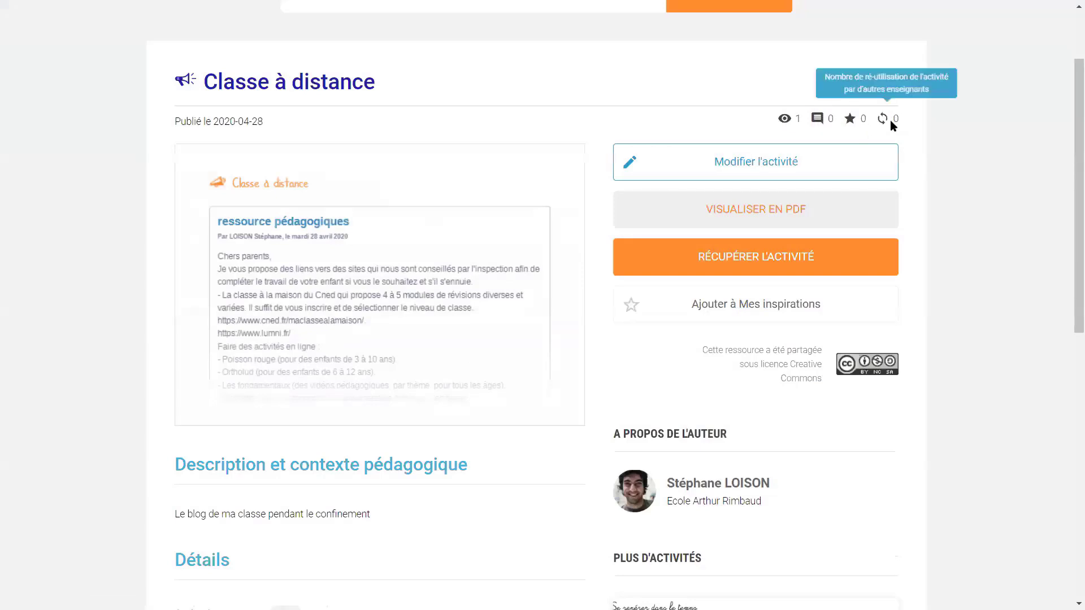
click(641, 176)
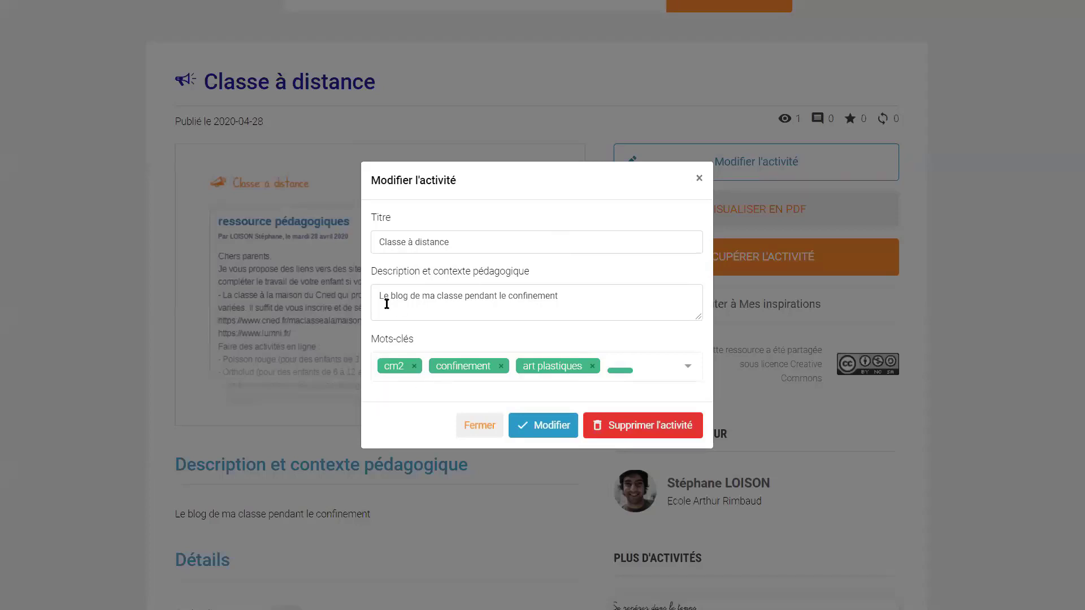
click(698, 179)
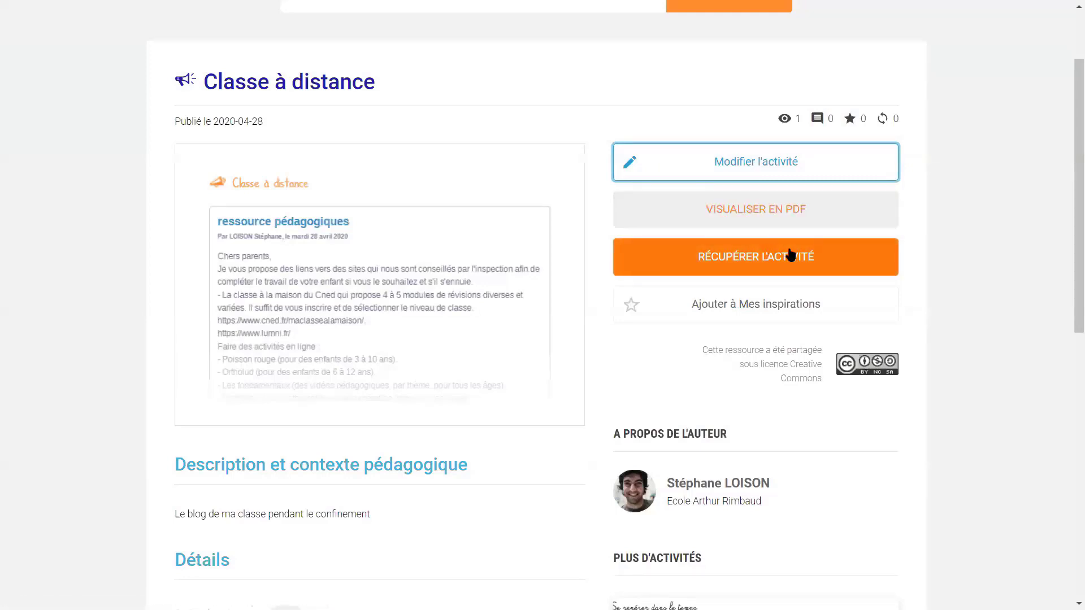
scroll(731, 351, down, 3)
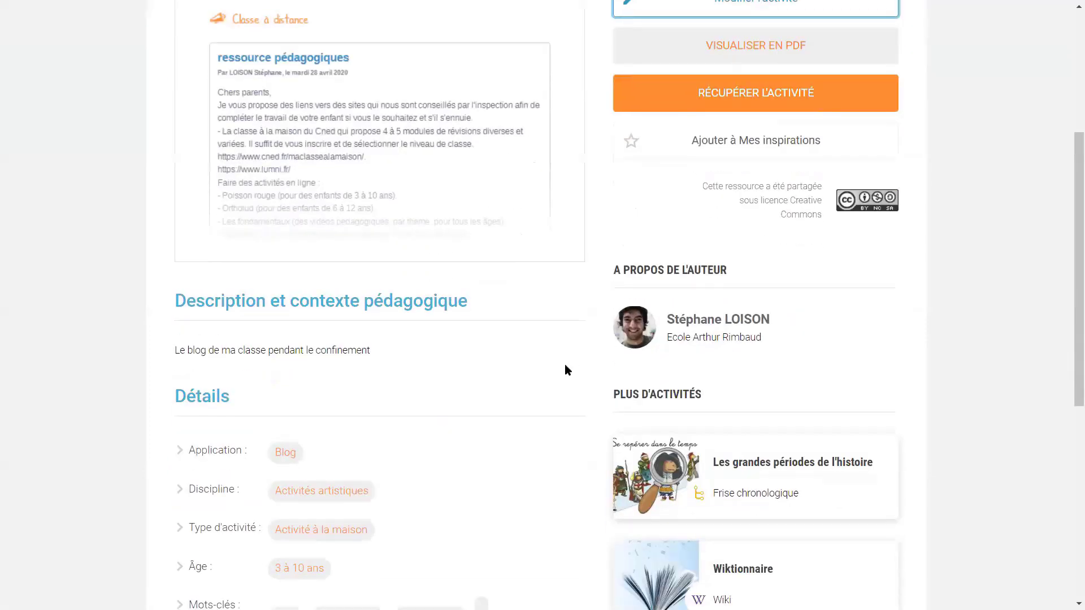
scroll(565, 364, up, 5)
Go to the Bibliothèque home page and open the featured activity "L'actualité de la semaine"
click(49, 37)
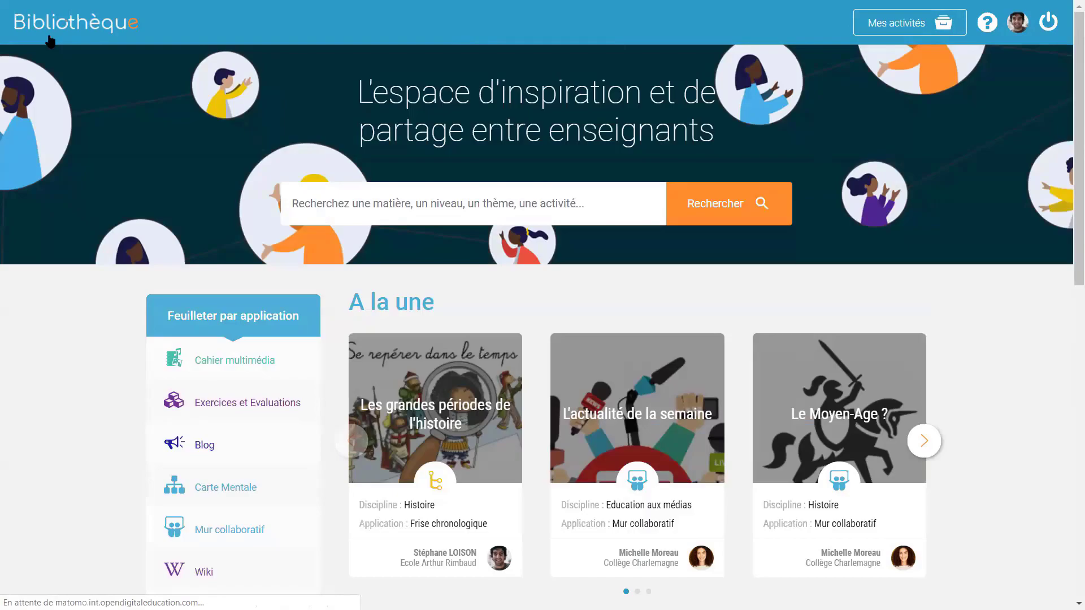
scroll(400, 544, down, 2)
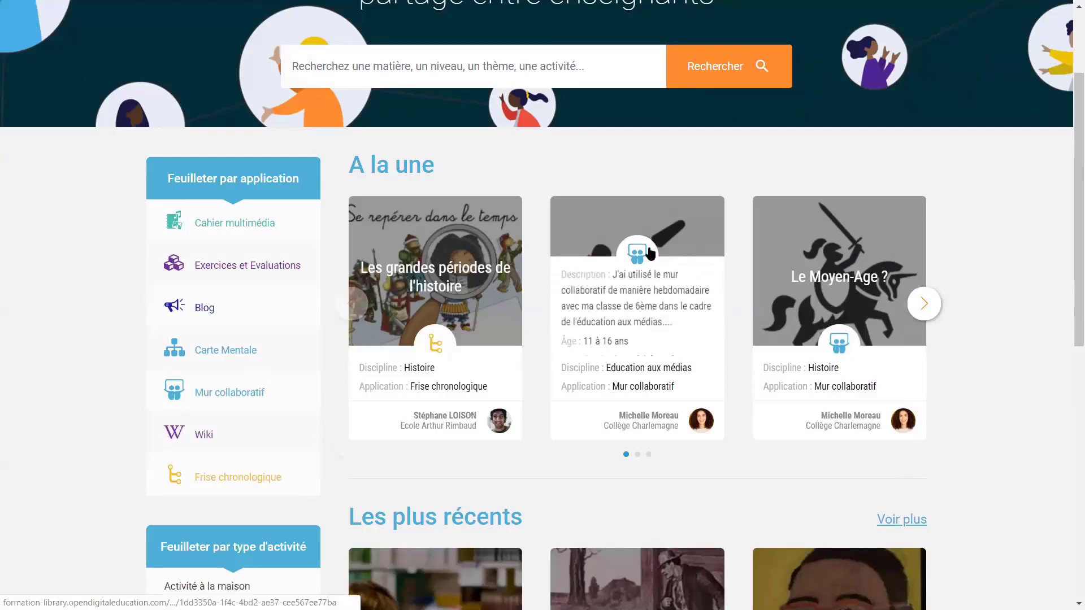
click(669, 239)
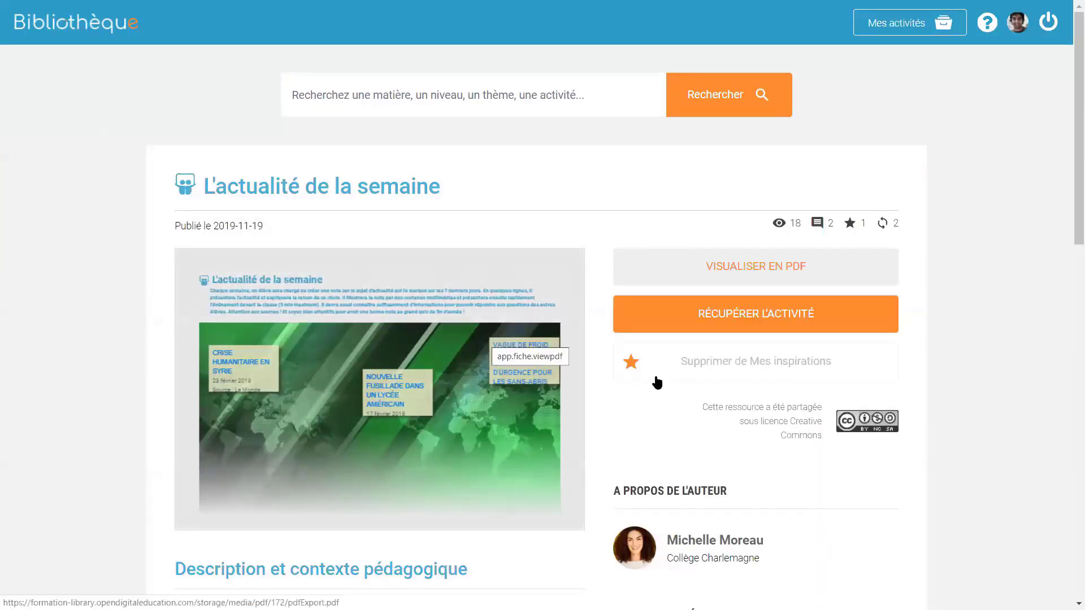
View the activity "L'actualité de la semaine" as a PDF, look through its pages and return to the activity page
click(658, 276)
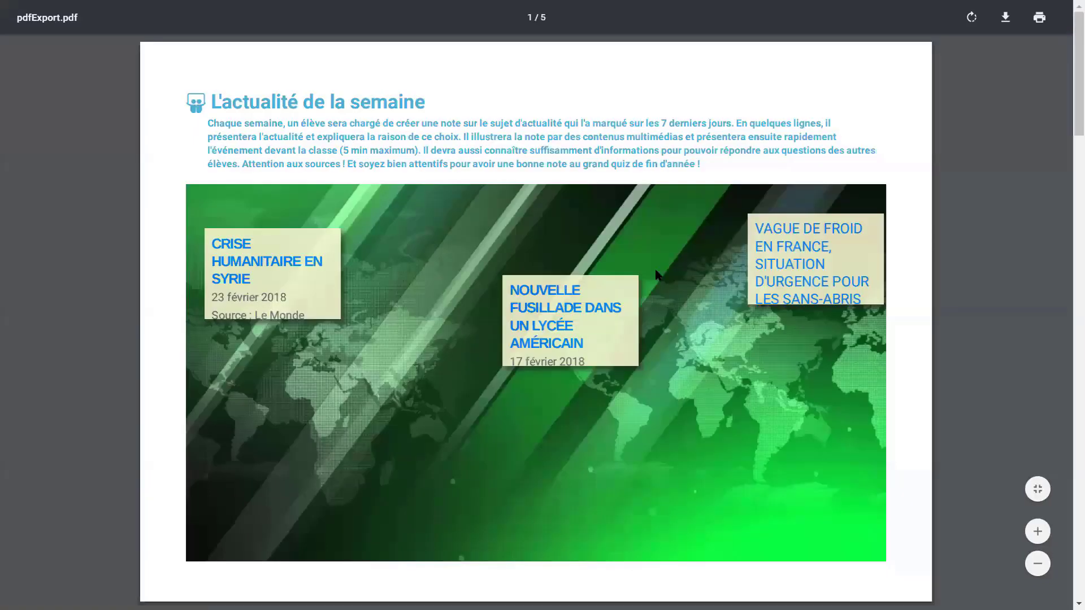
scroll(656, 275, down, 15)
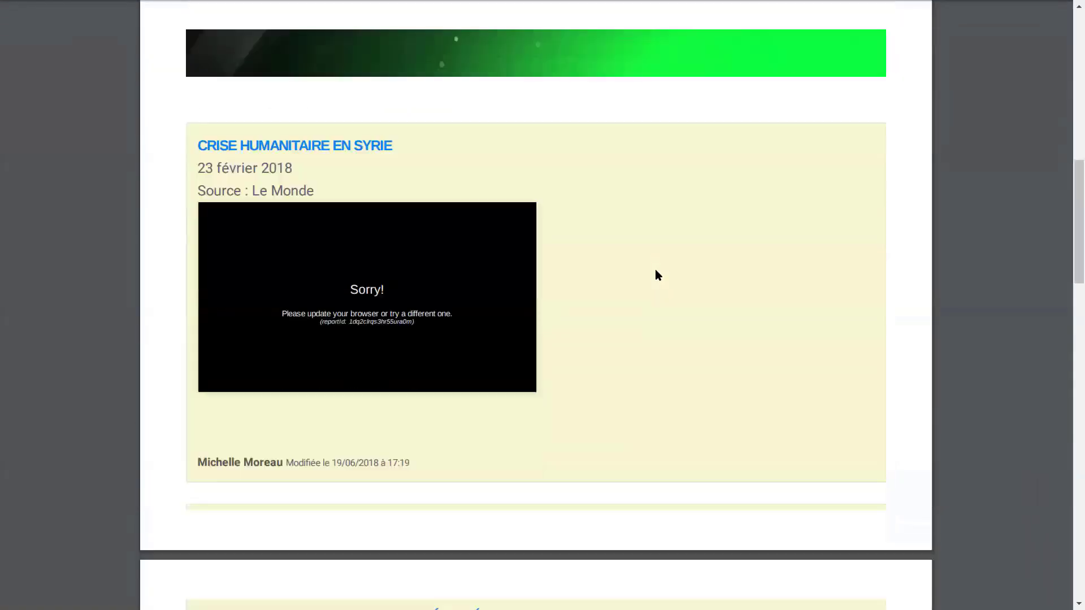
scroll(655, 275, down, 6)
scroll(655, 276, up, 17)
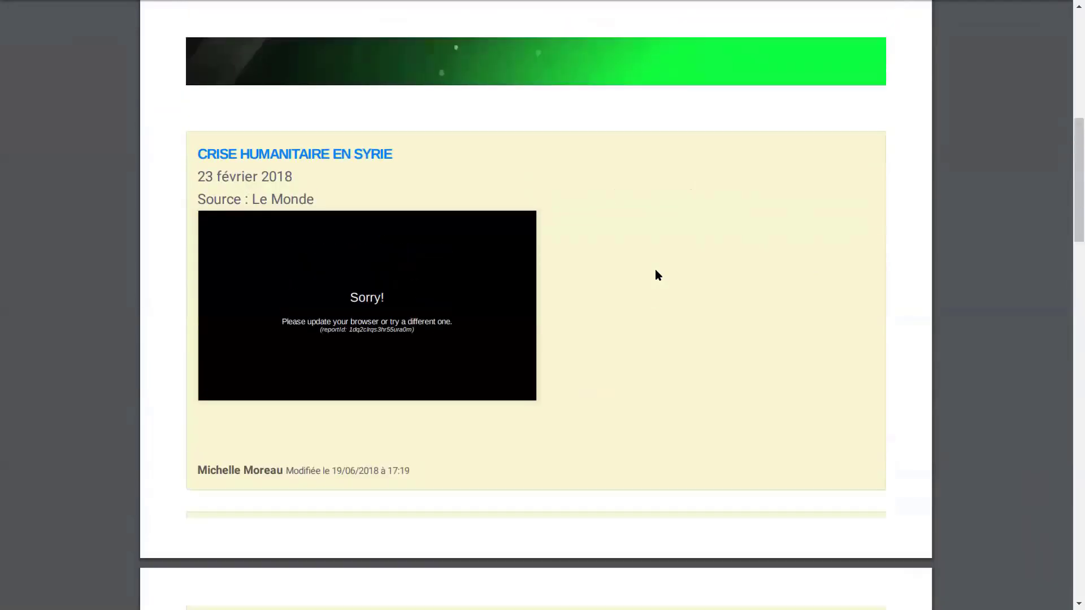
scroll(655, 275, up, 4)
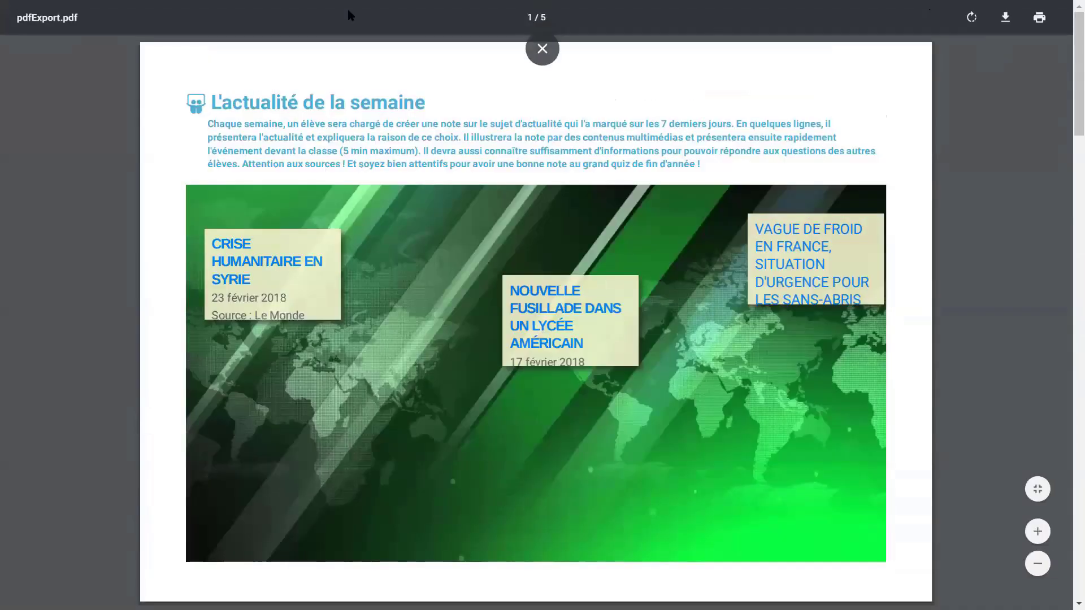
click(547, 50)
click(286, 26)
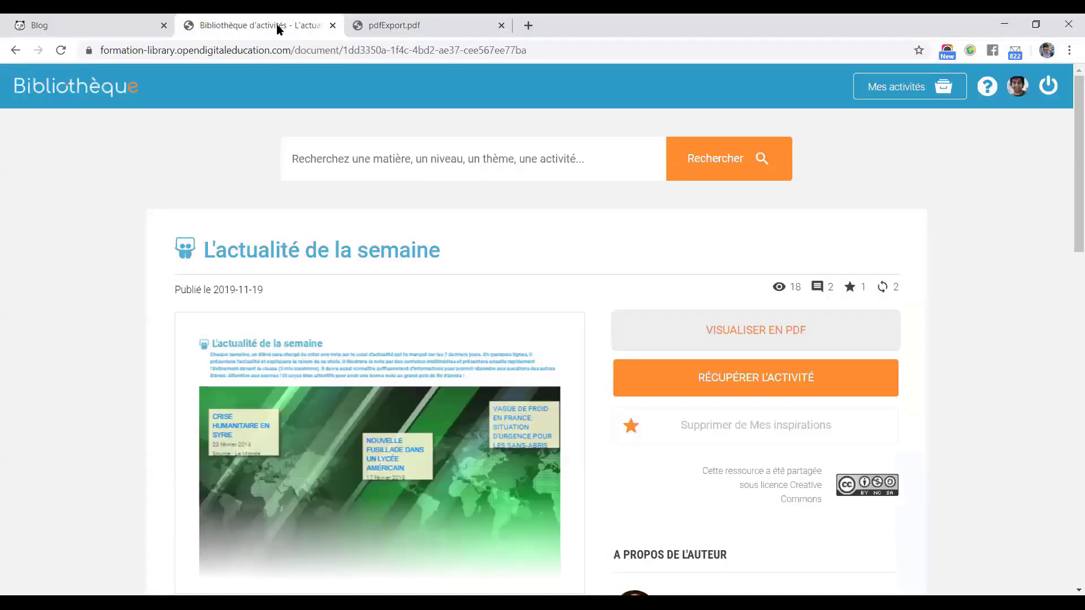
Examine the activity's description, details and teacher comments on its Bibliothèque page
scroll(544, 270, down, 1)
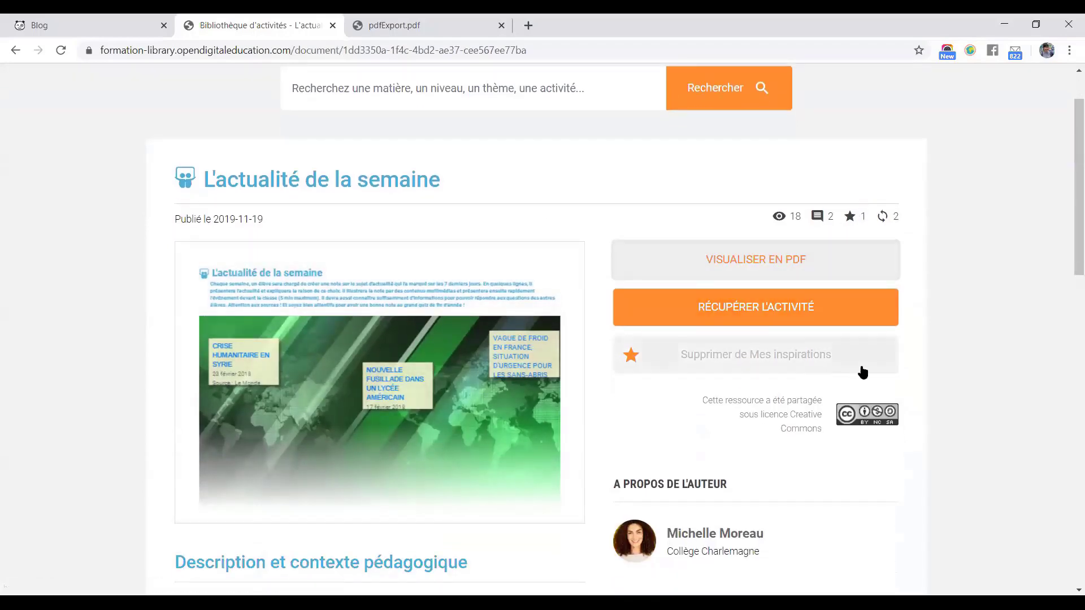
scroll(981, 348, down, 1)
scroll(981, 347, down, 10)
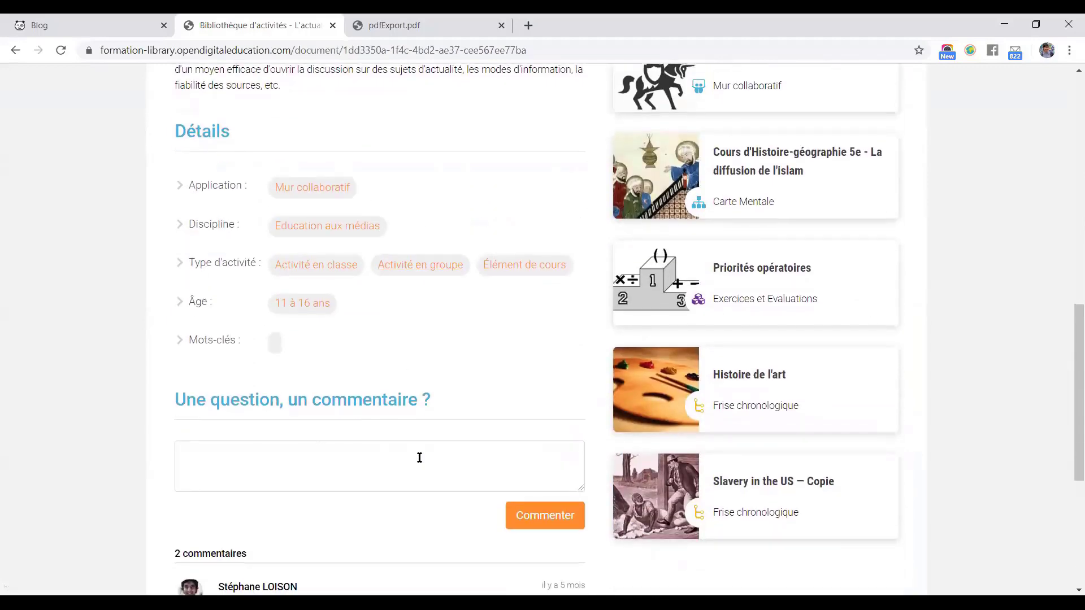
scroll(418, 456, down, 4)
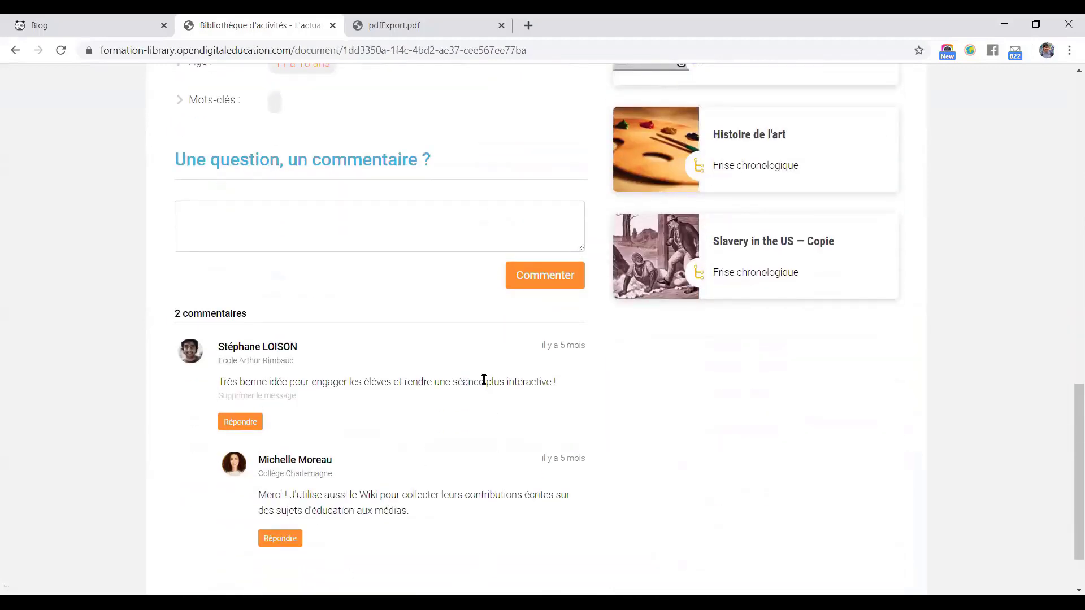
scroll(484, 380, up, 14)
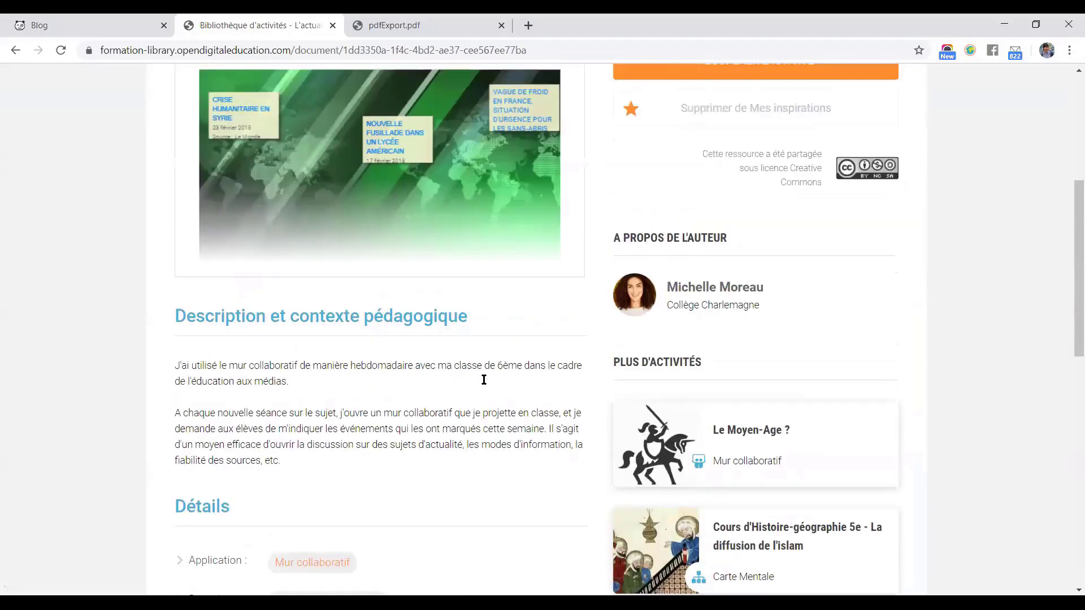
scroll(483, 386, up, 2)
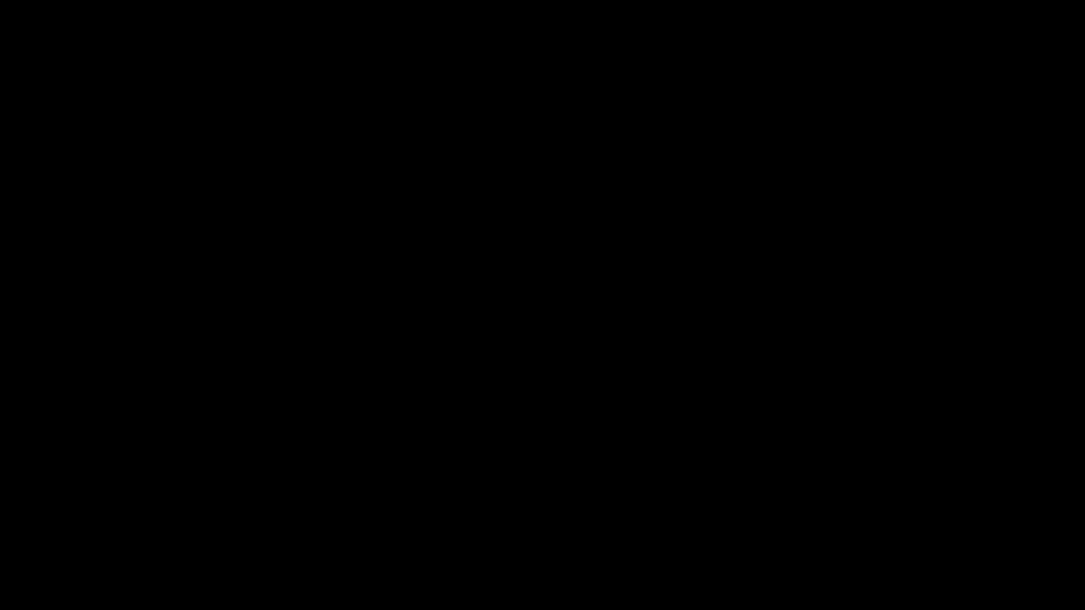
Switch to the "Zoom sur le blog" presentation in PowerPoint and display slide 16, "Liens et ressources utiles pour ONE"
scroll(91, 429, down, 10)
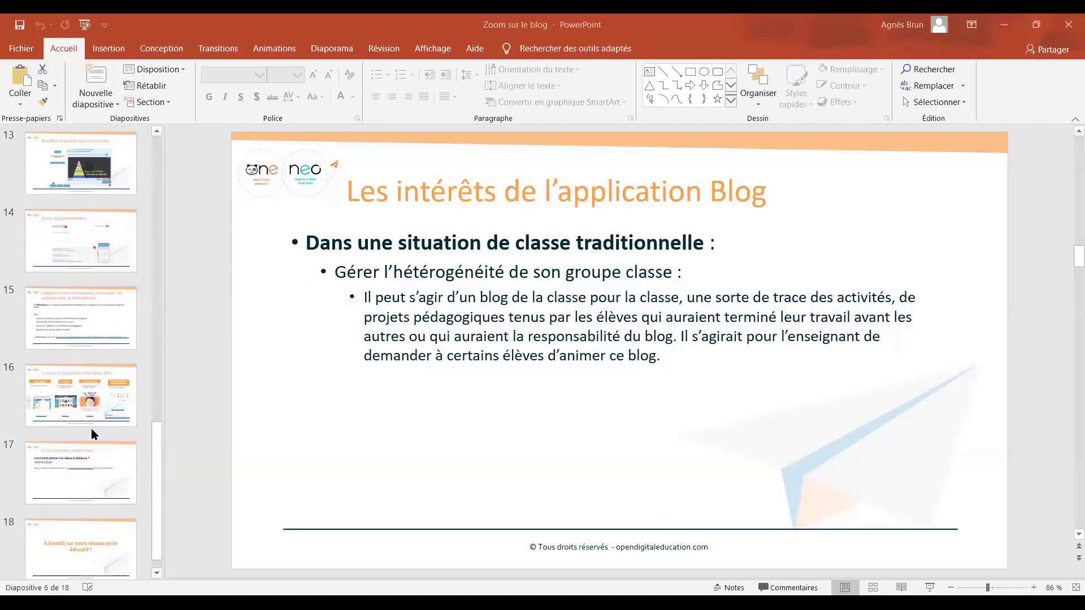
click(54, 377)
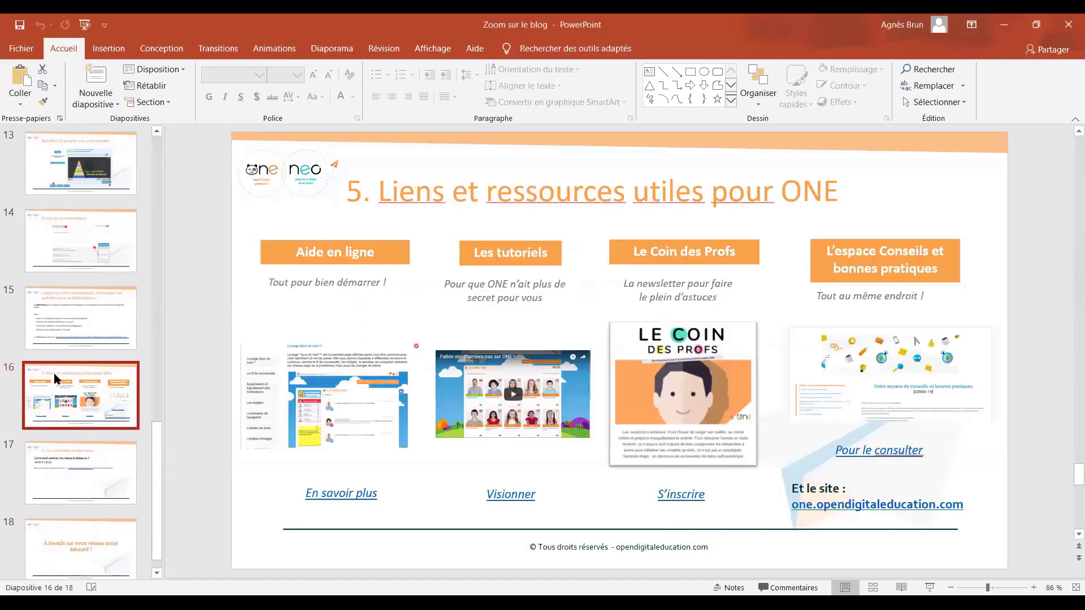